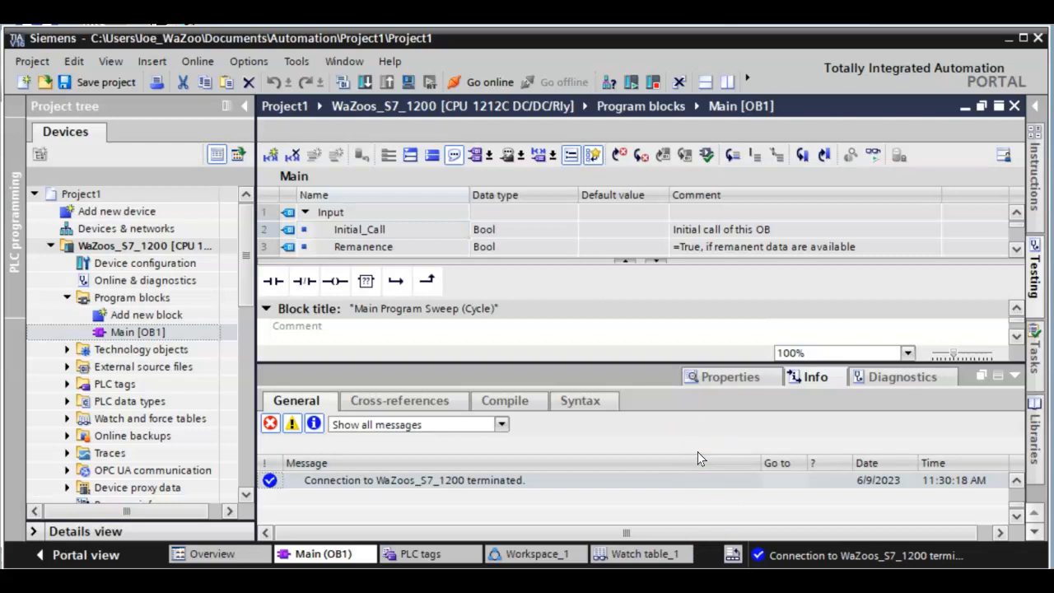
Show all PLC tags of the WaZoos_S7_1200 and add a new tag named MyNewTag
click(70, 384)
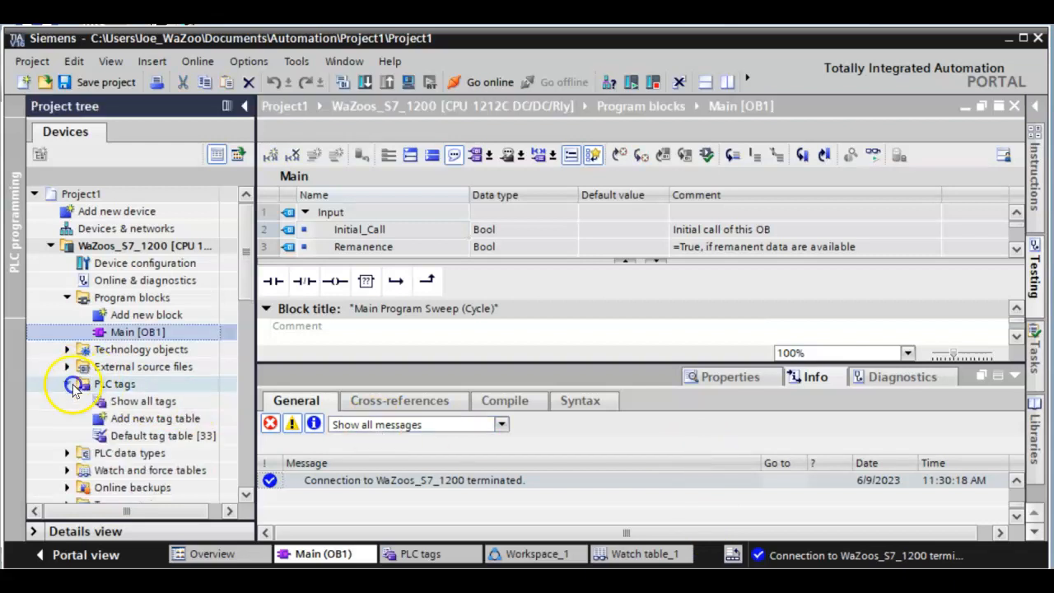
double_click(135, 403)
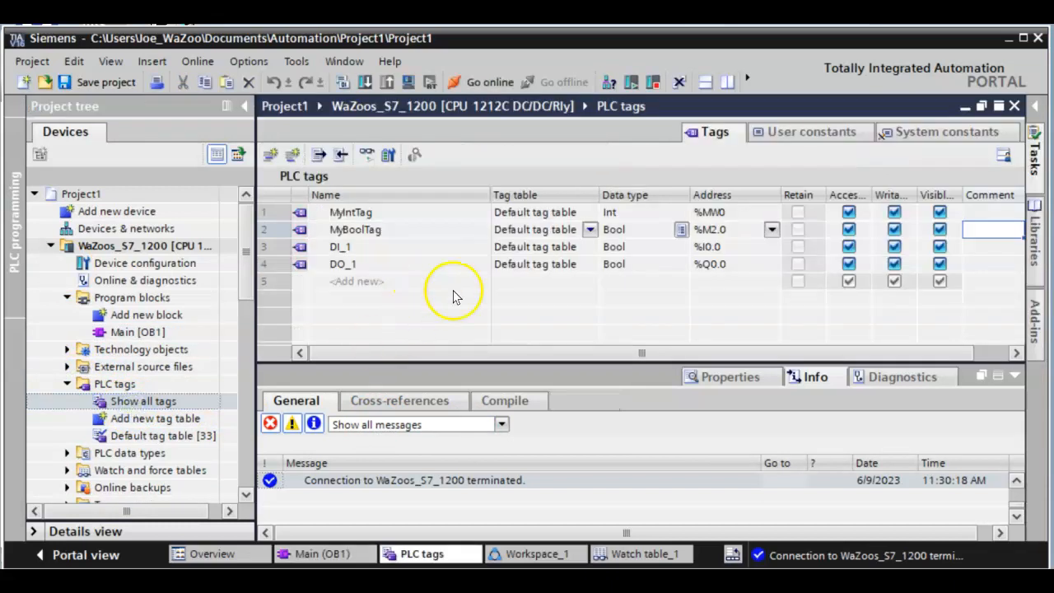
click(381, 284)
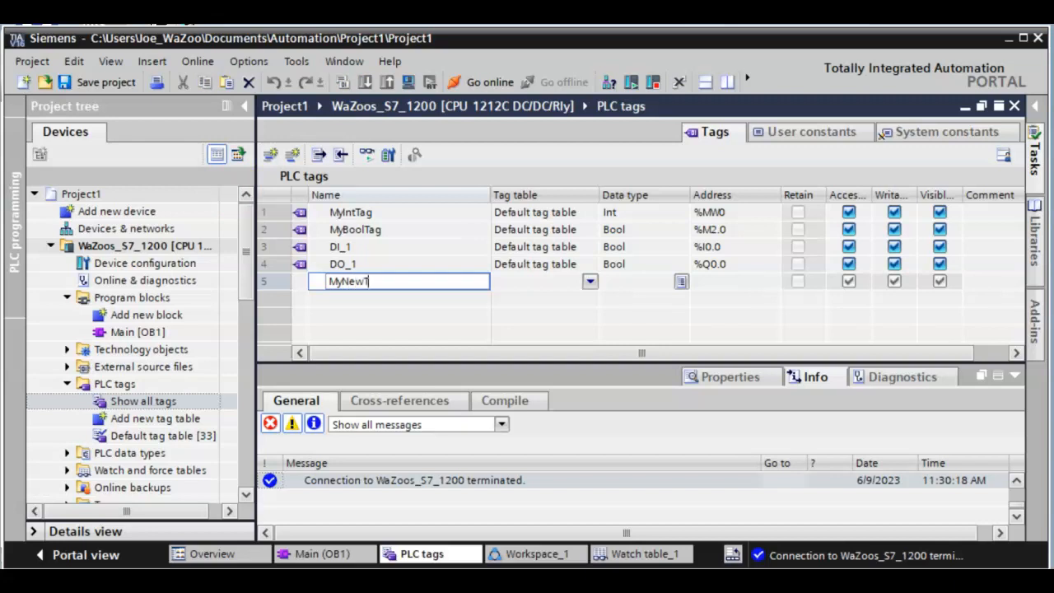
key(Return)
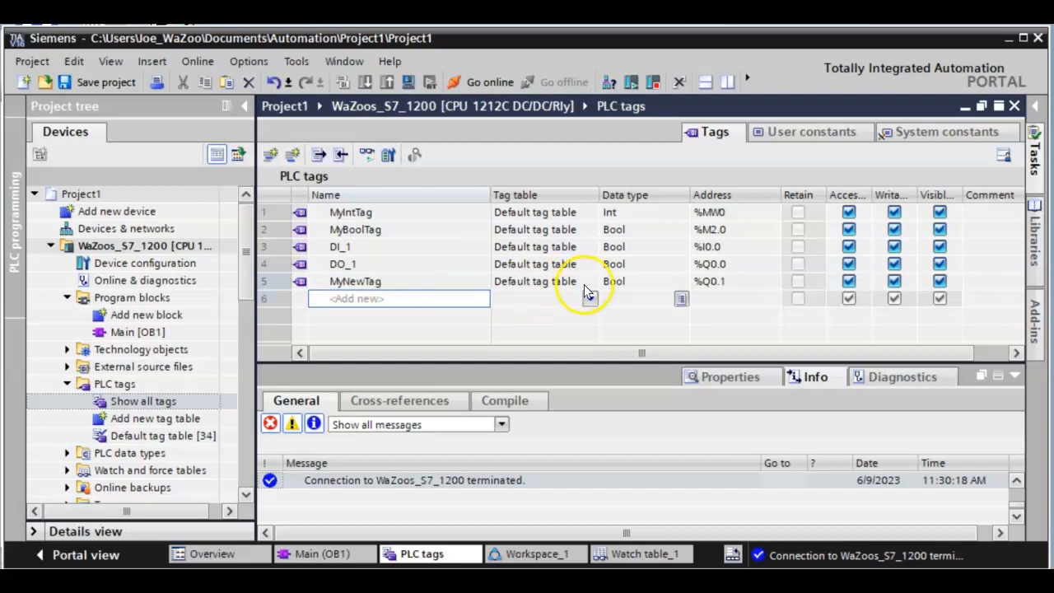
Set the data type of MyNewTag to Int
click(664, 283)
click(681, 281)
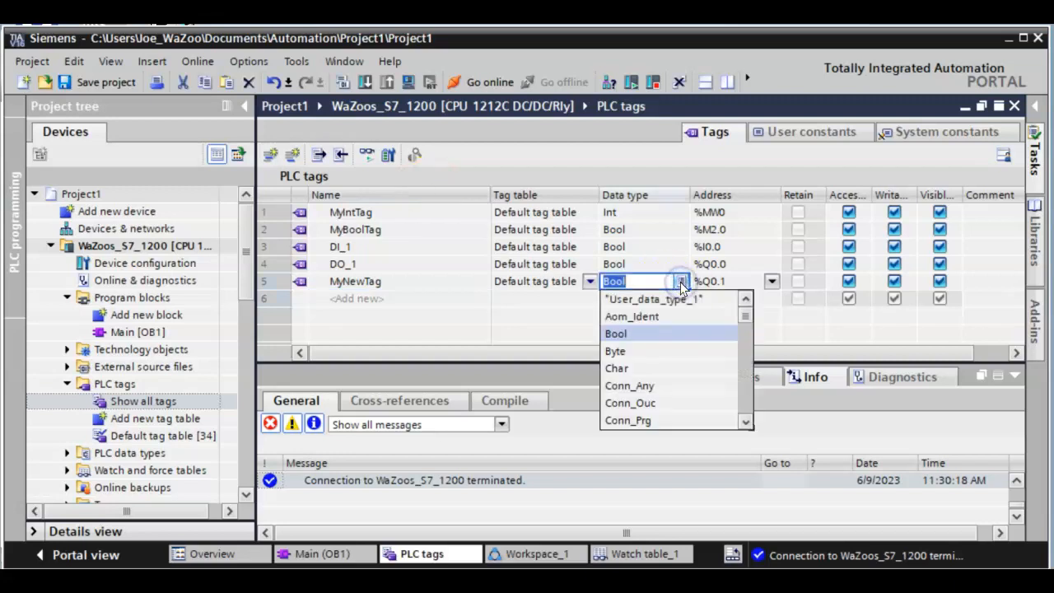
scroll(654, 354, down, 2)
scroll(654, 354, down, 6)
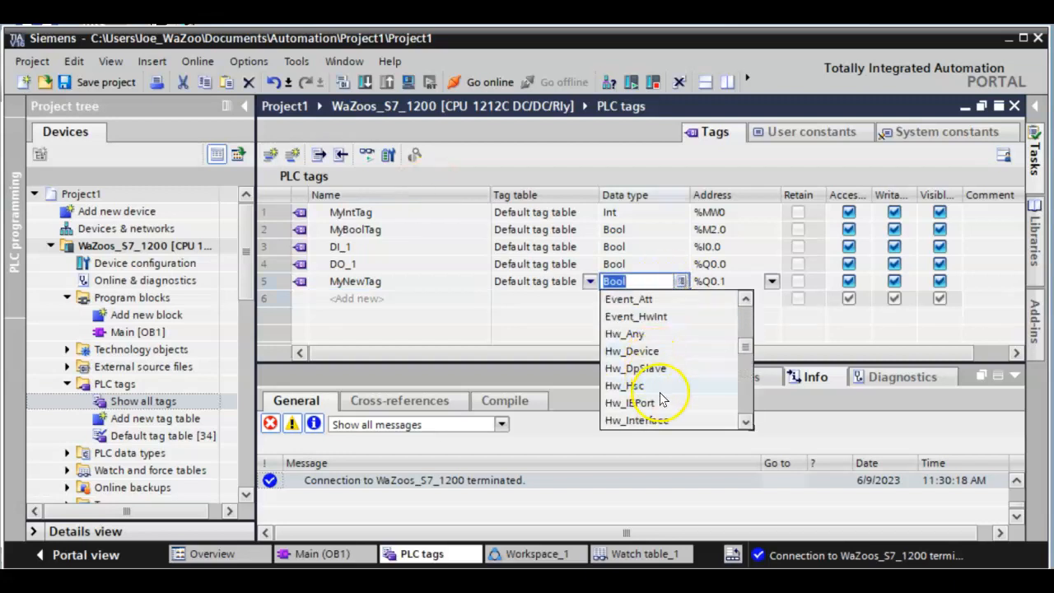
click(625, 318)
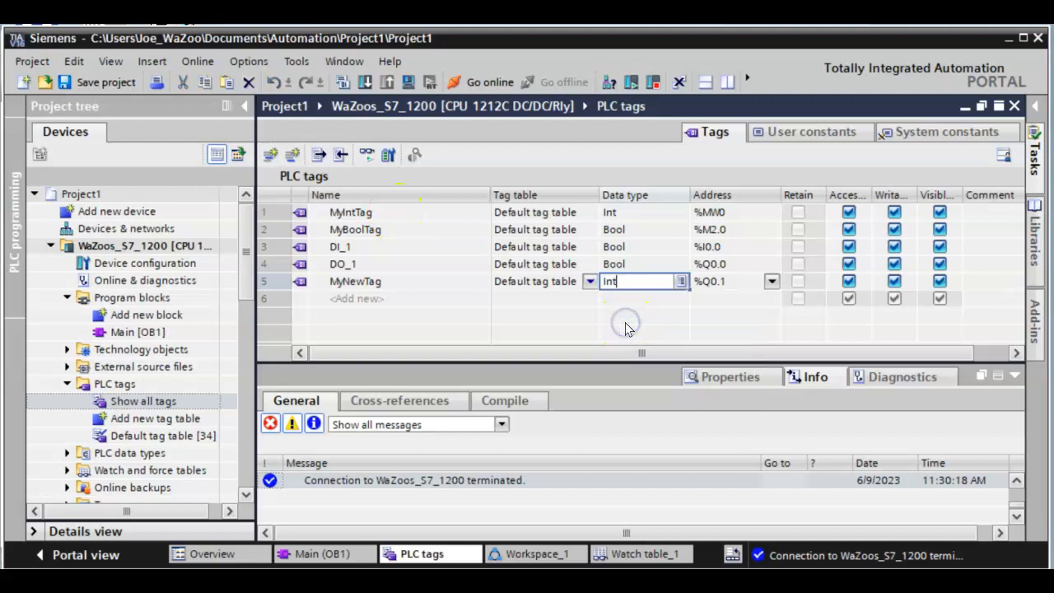
key(Return)
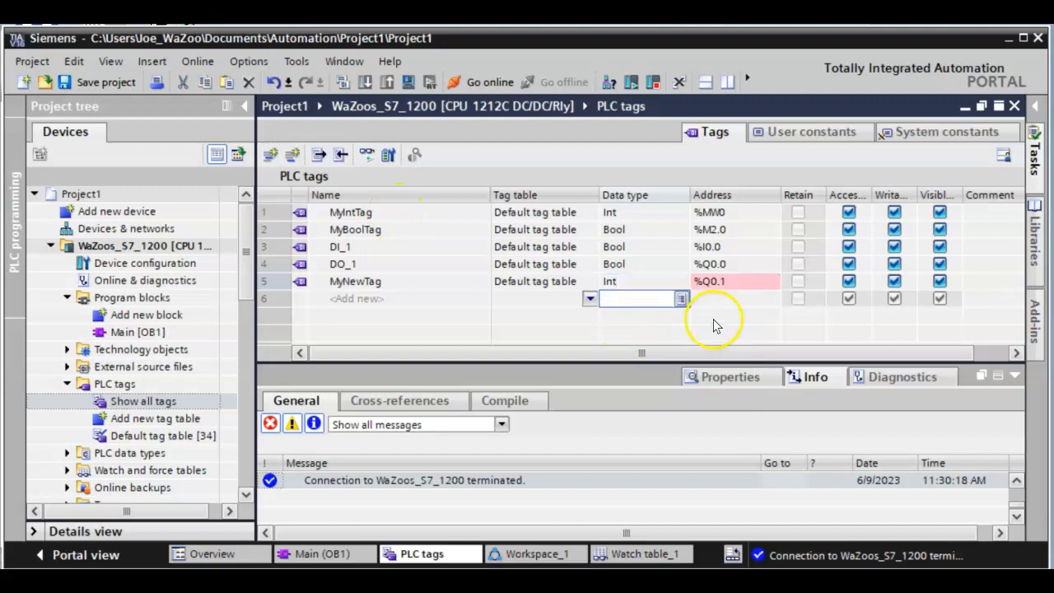
Set the address of MyNewTag to %MW1, using operand identifier M and address 1
click(736, 283)
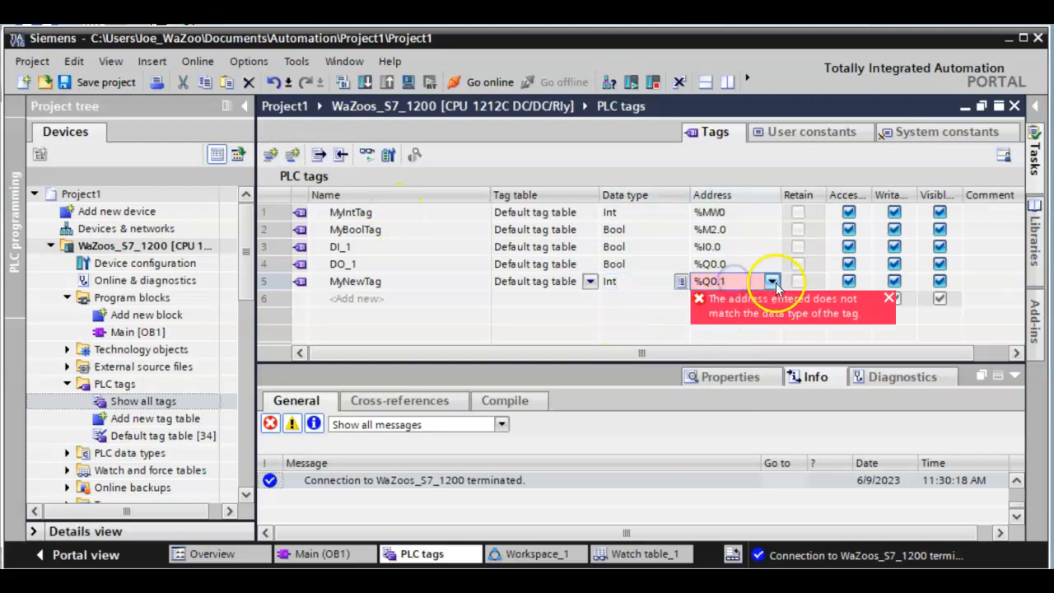
click(772, 283)
click(772, 283)
click(769, 281)
click(891, 307)
click(880, 350)
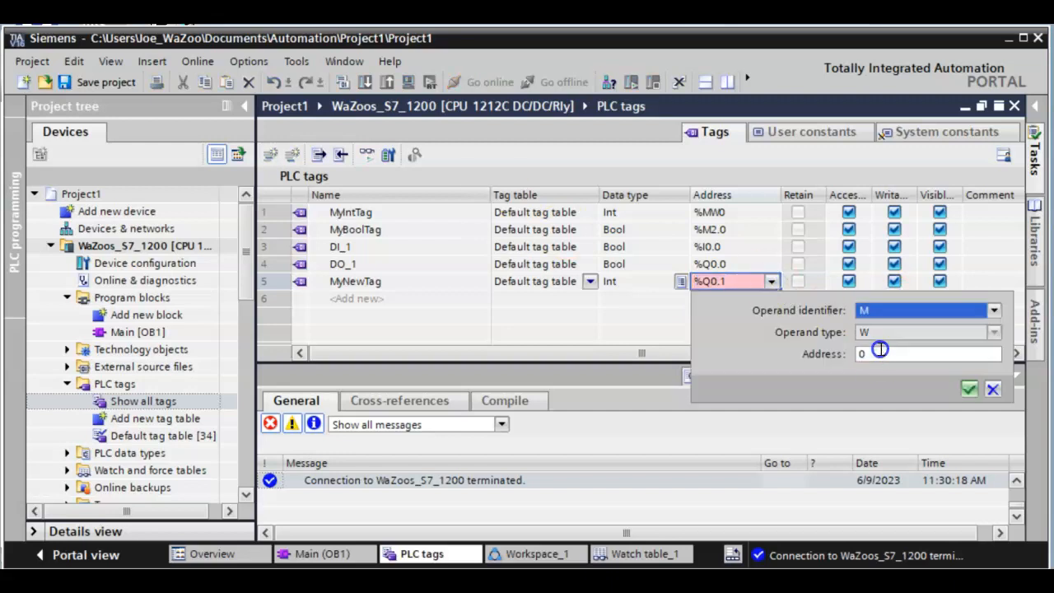
click(896, 355)
key(BackSpace)
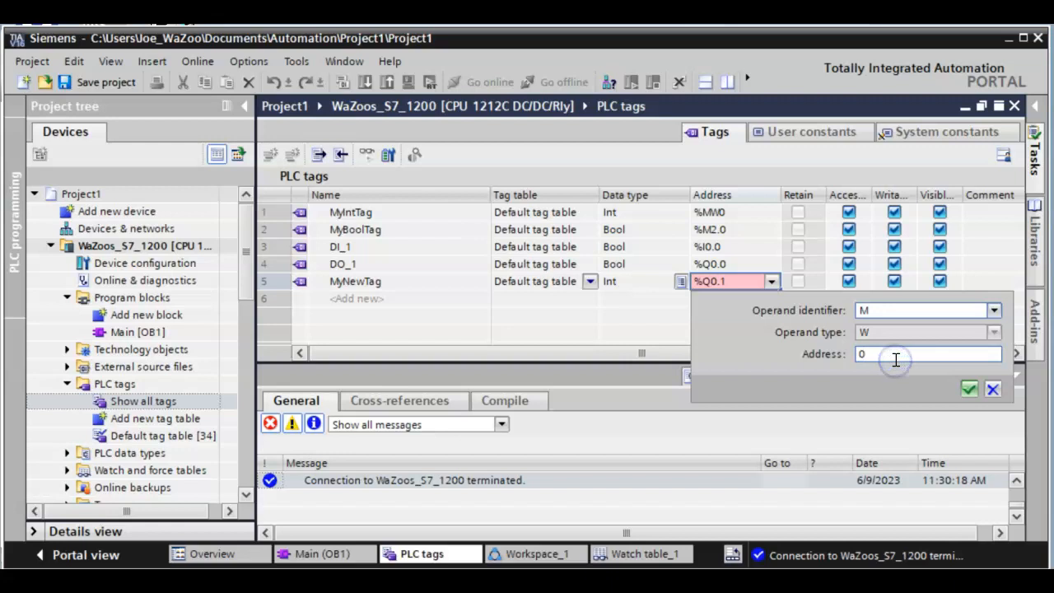
text(1)
key(Return)
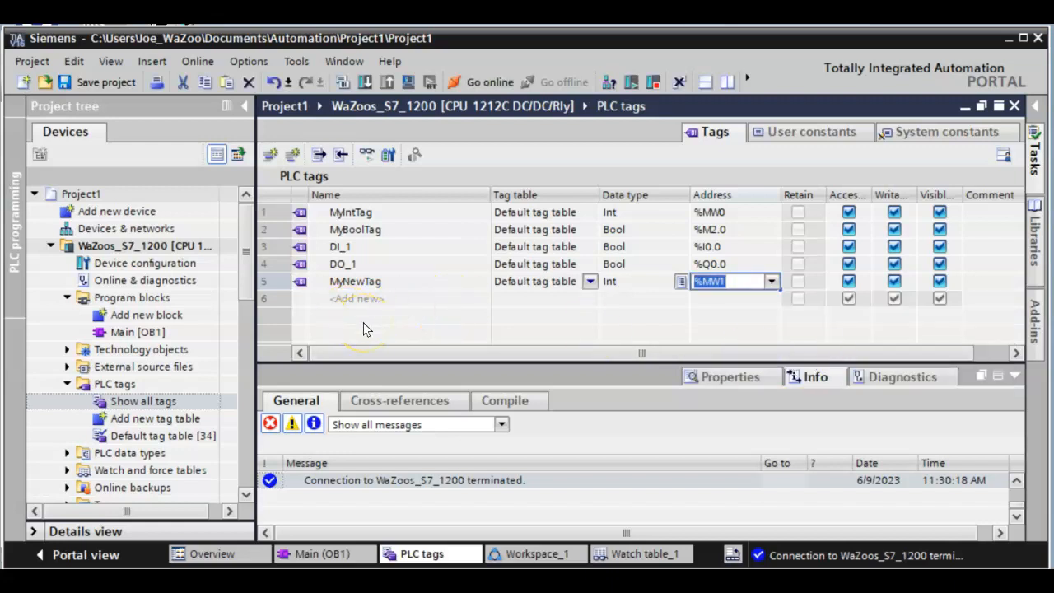
click(753, 301)
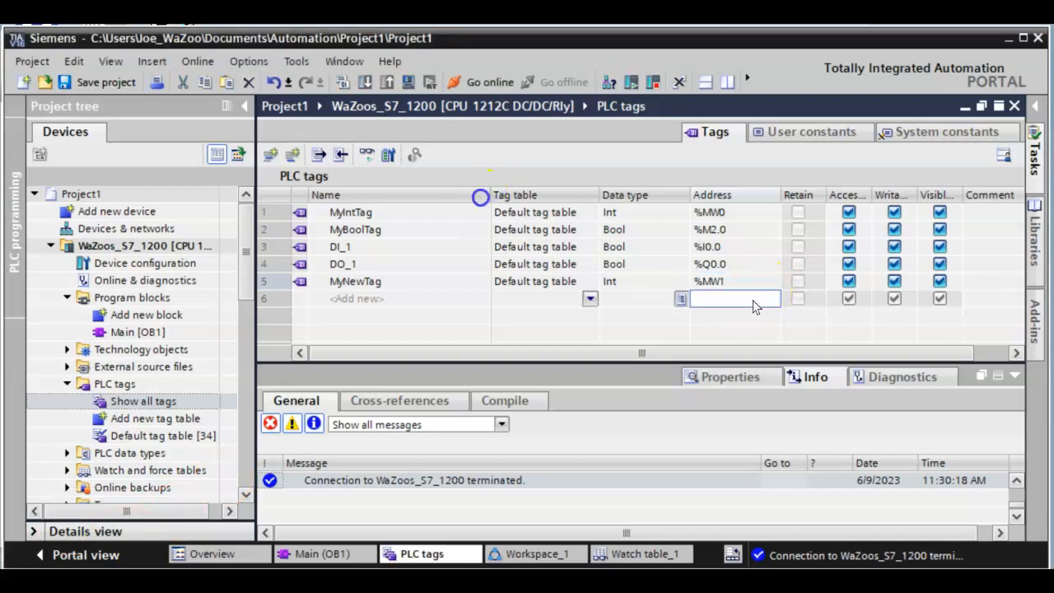
Add another PLC tag named MyNewBool below MyNewTag
click(351, 300)
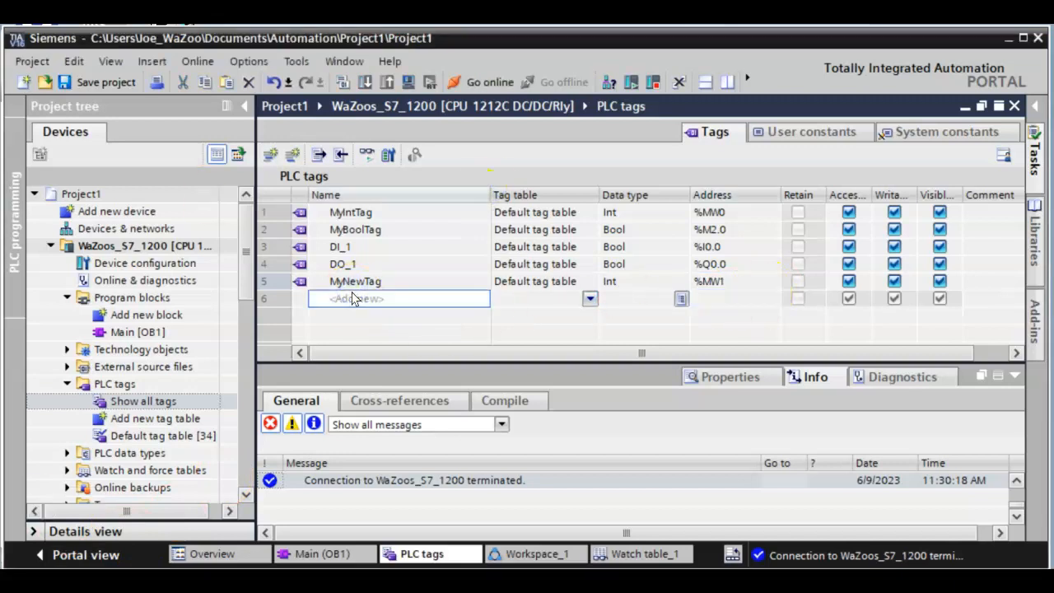
click(359, 300)
text(MyNewBool)
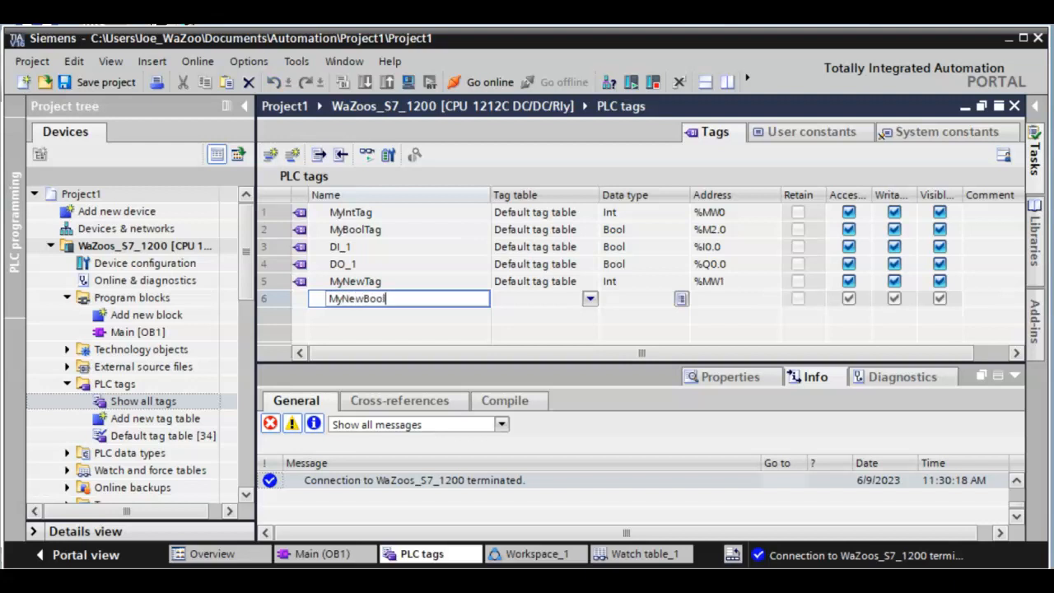
Set the data type of MyNewBool to Bool
click(639, 299)
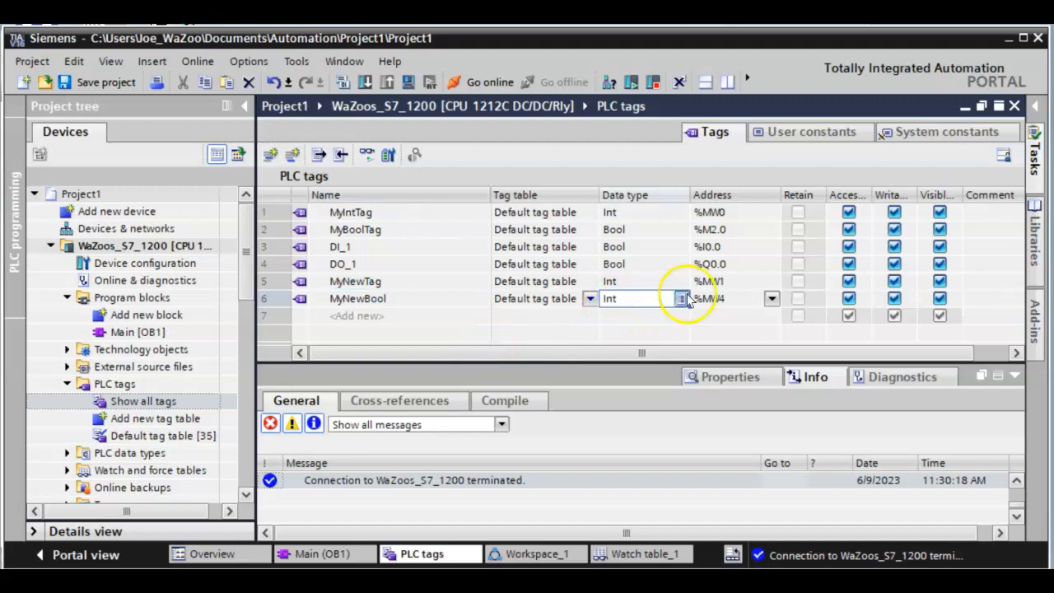
click(683, 299)
scroll(666, 340, up, 5)
scroll(665, 341, up, 5)
click(650, 334)
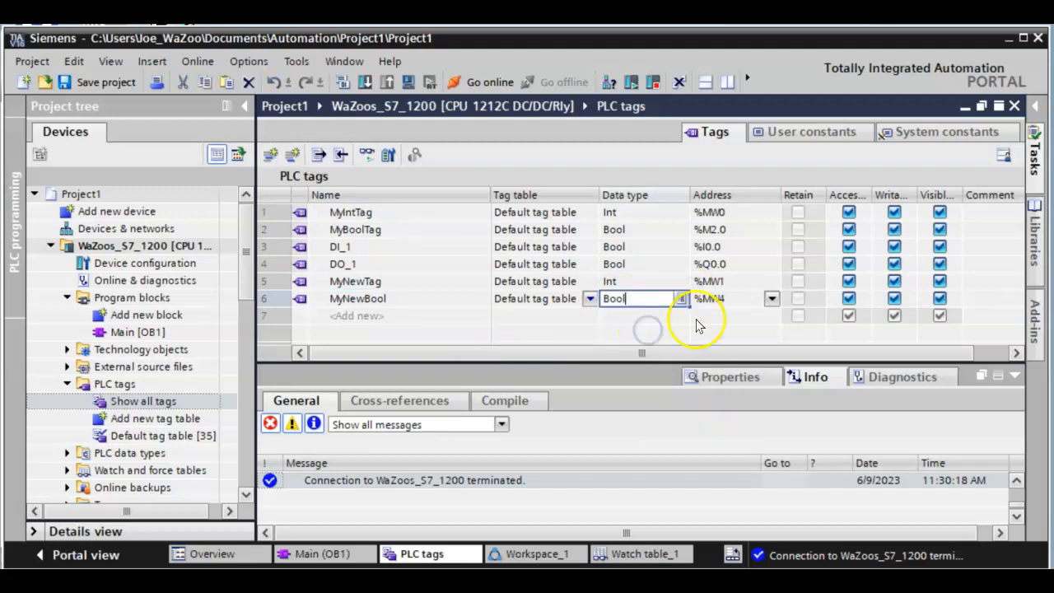
Give MyNewBool the address %M4.0, with operand identifier M, address 4 and bit number 0
click(772, 300)
click(772, 300)
click(771, 300)
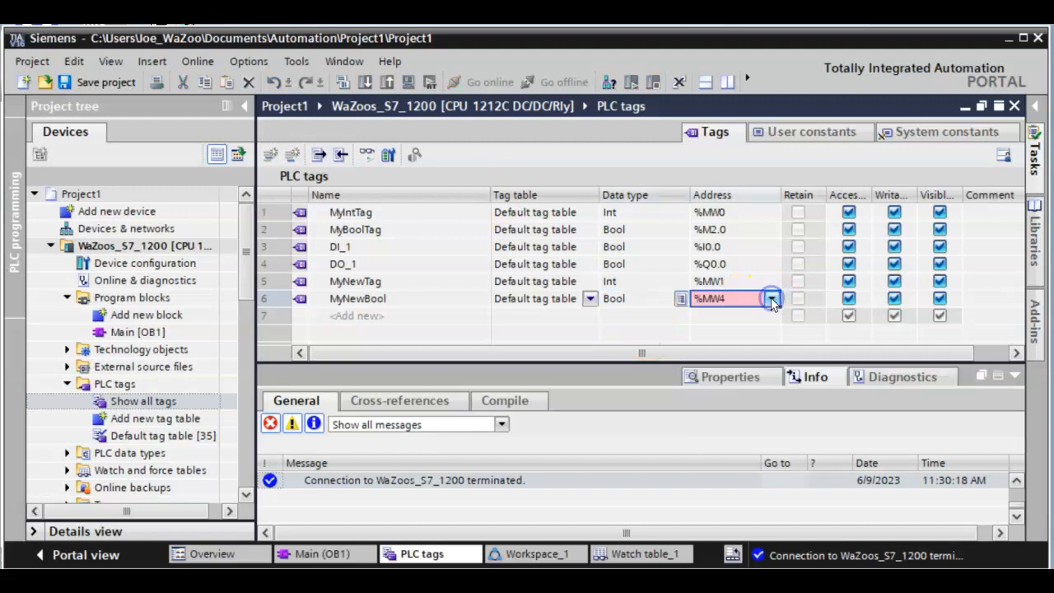
click(772, 300)
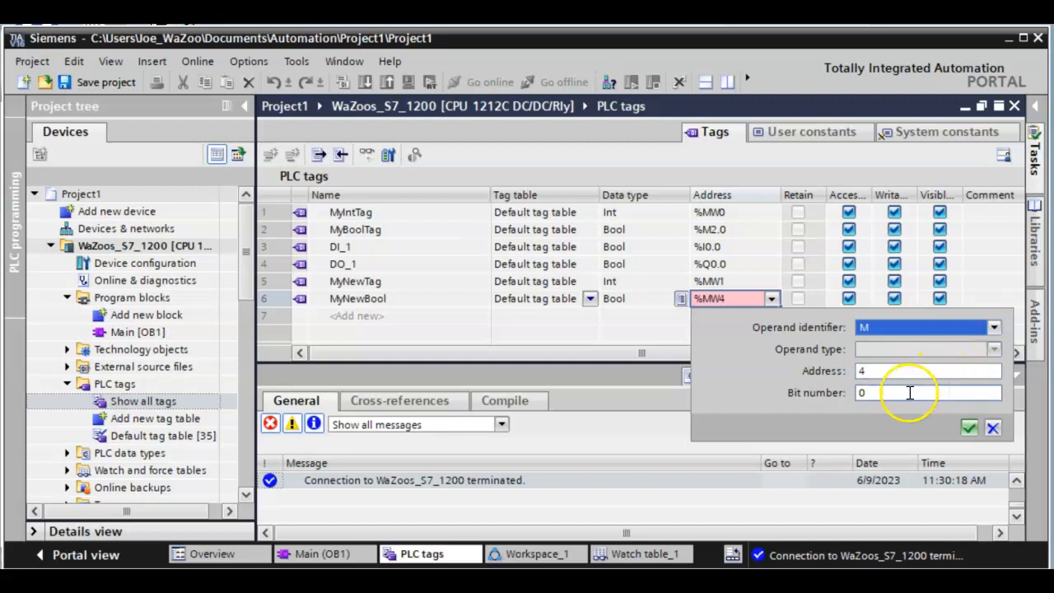
click(968, 428)
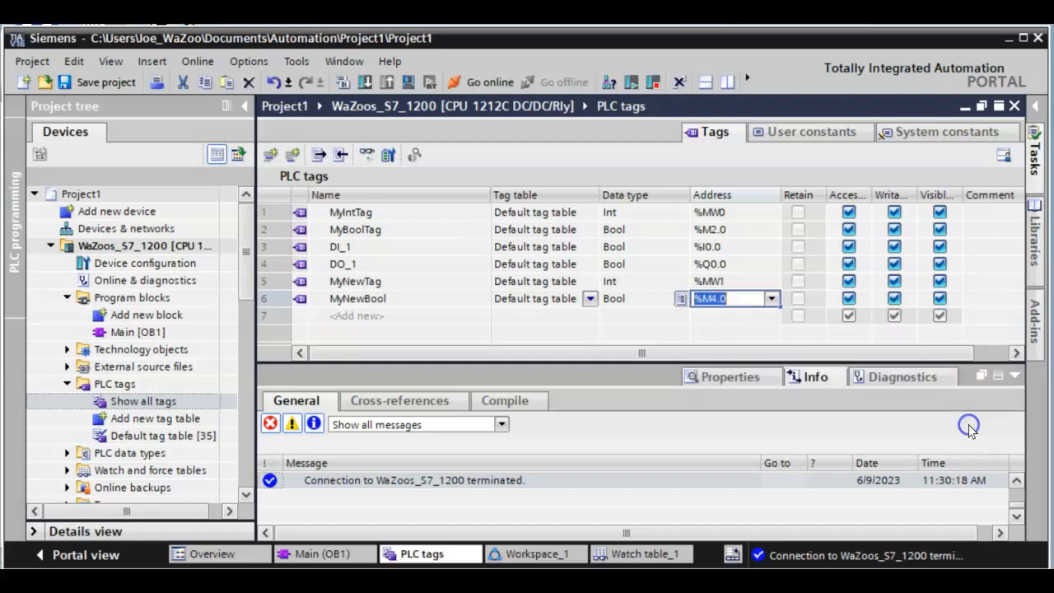
click(445, 317)
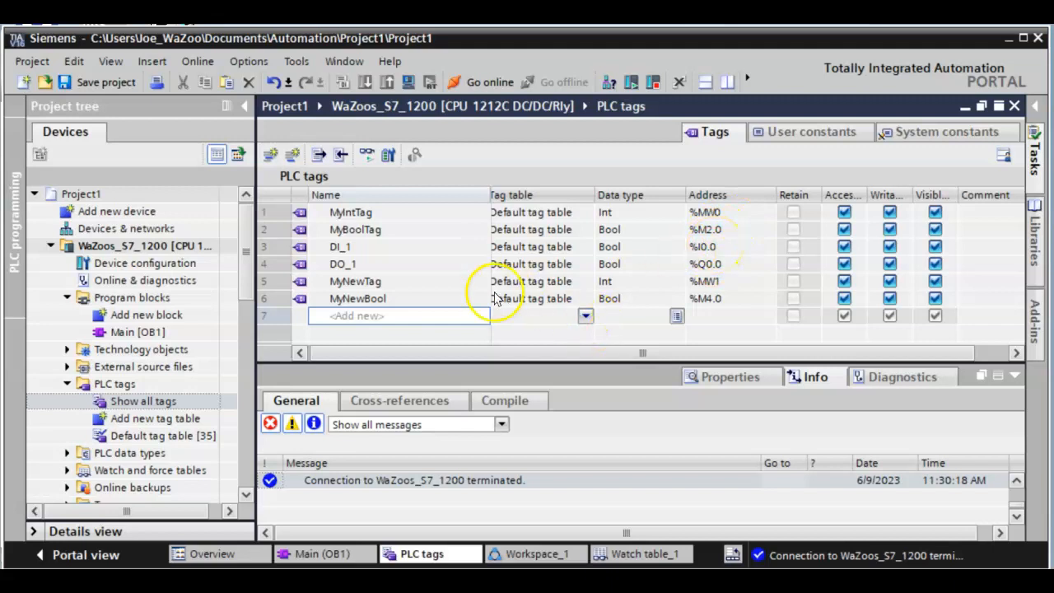
Open the Main [OB1] block and enlarge its ladder area to examine the rung in Network 1
double_click(126, 332)
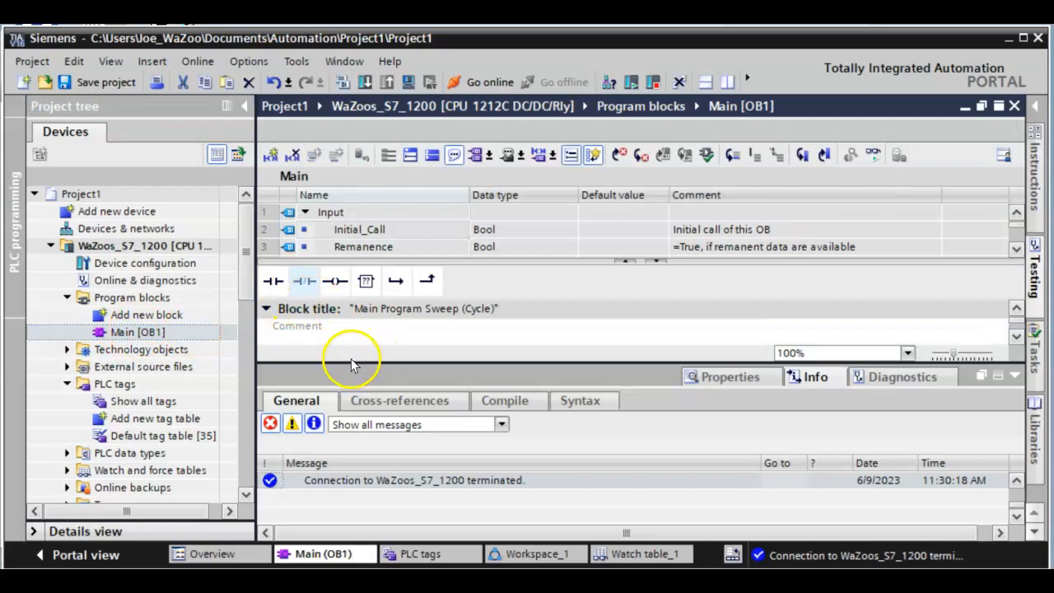
drag(359, 363, 333, 460)
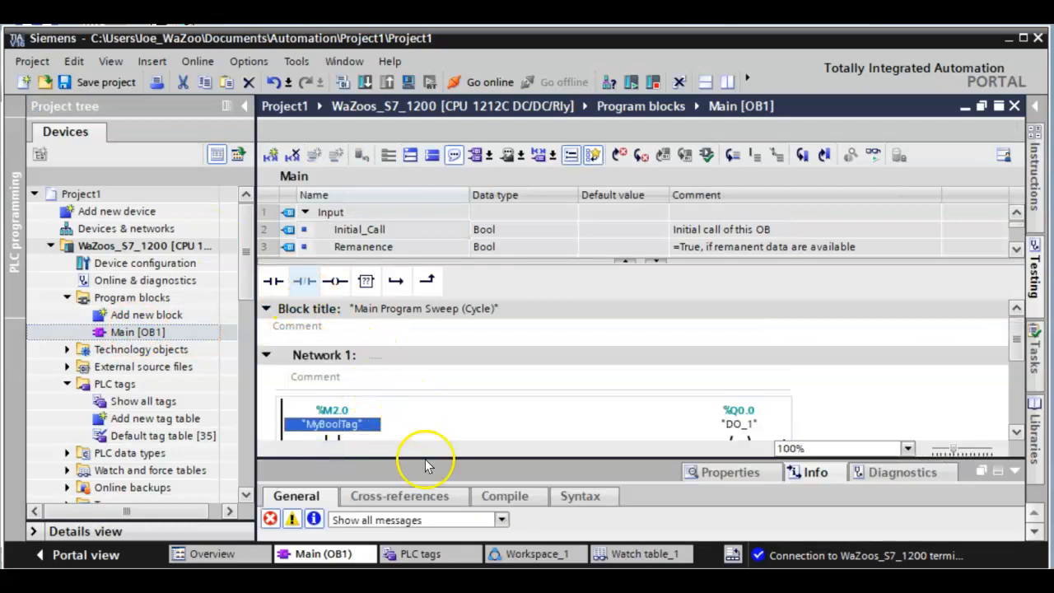
drag(437, 265, 431, 204)
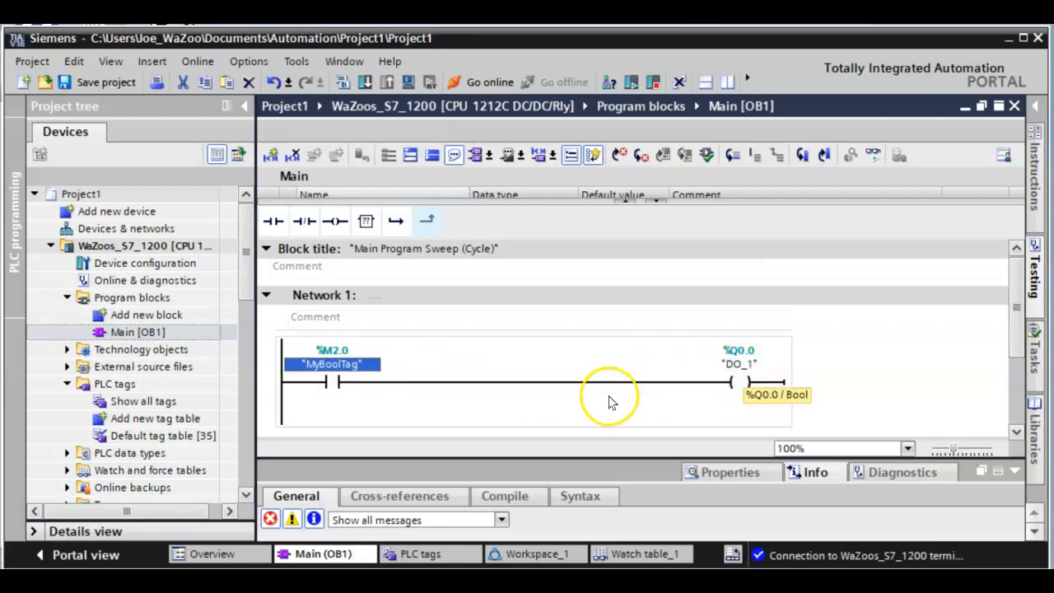
Check the access level and the PUT/GET connection mechanism in the PLC's Protection & Security properties
click(165, 247)
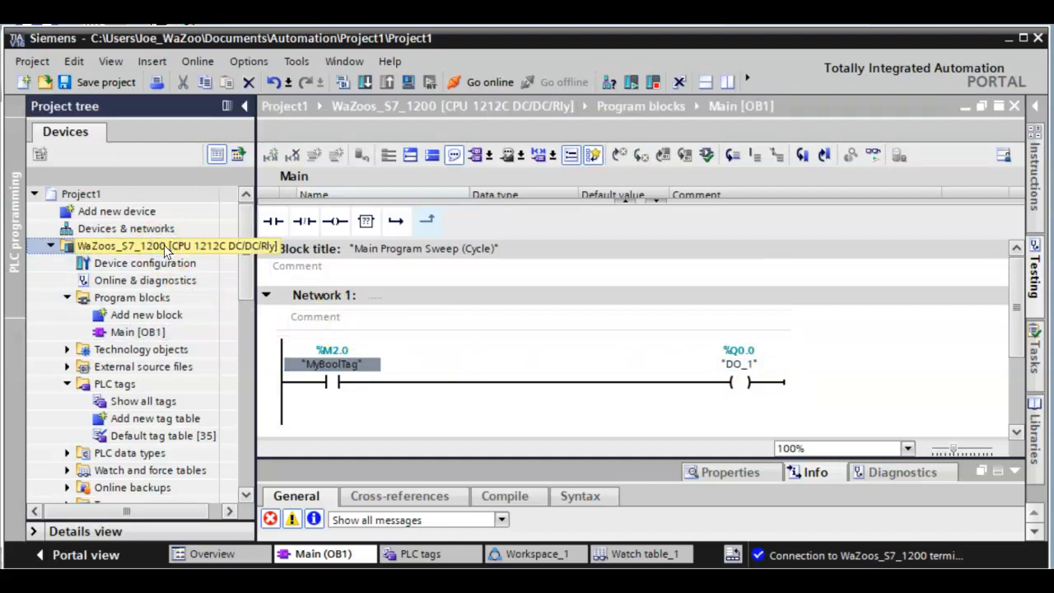
right_click(165, 251)
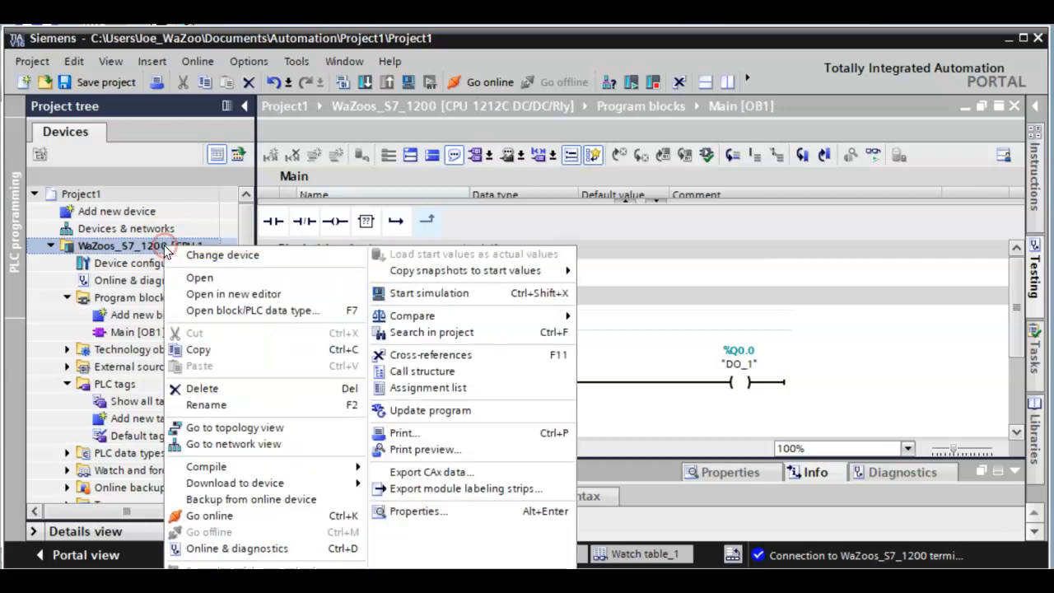
click(435, 510)
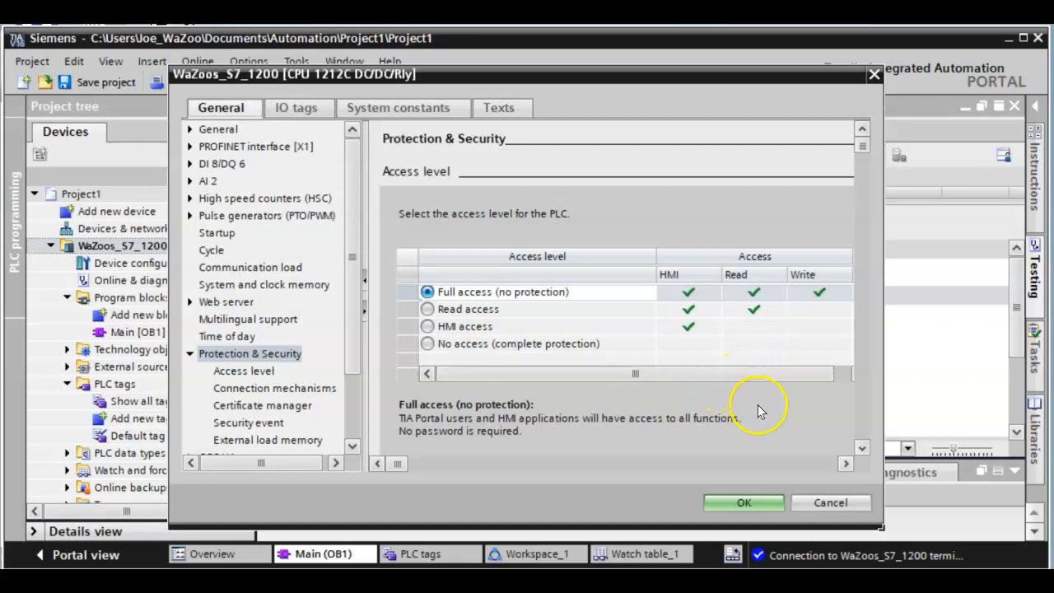
drag(867, 145, 864, 221)
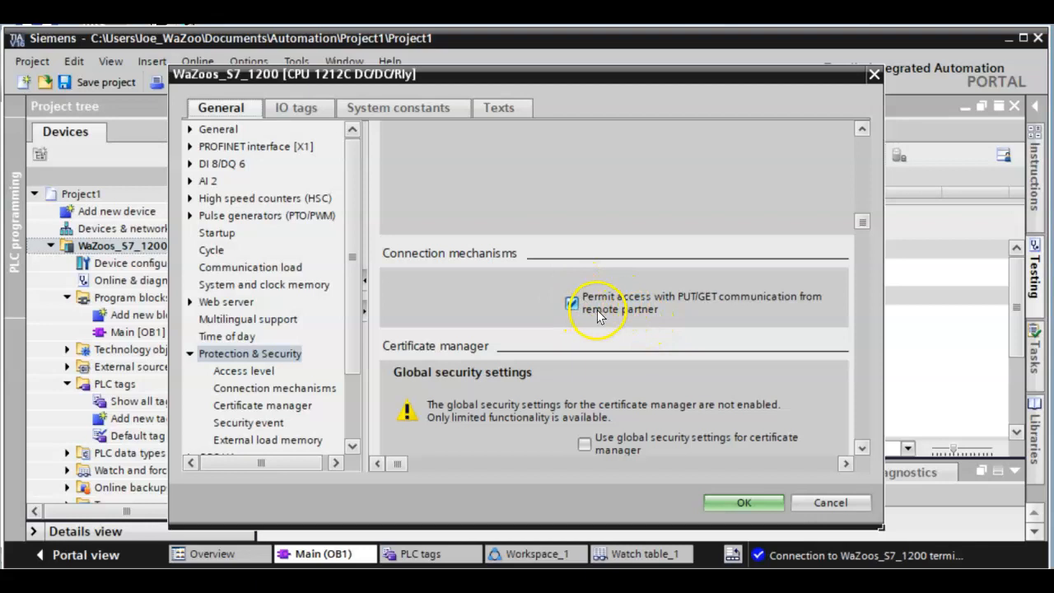
click(243, 371)
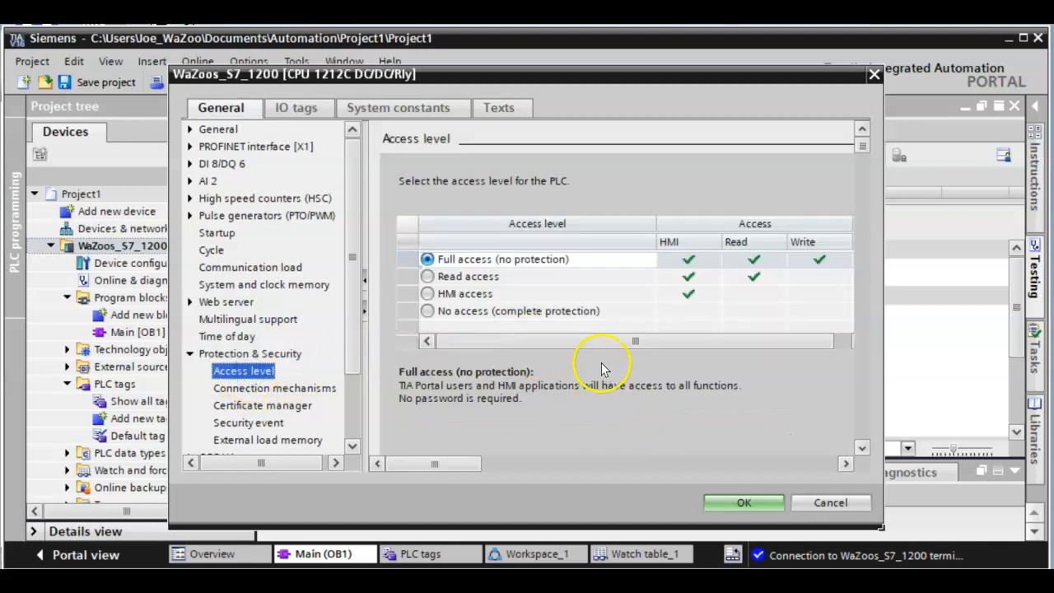
click(251, 388)
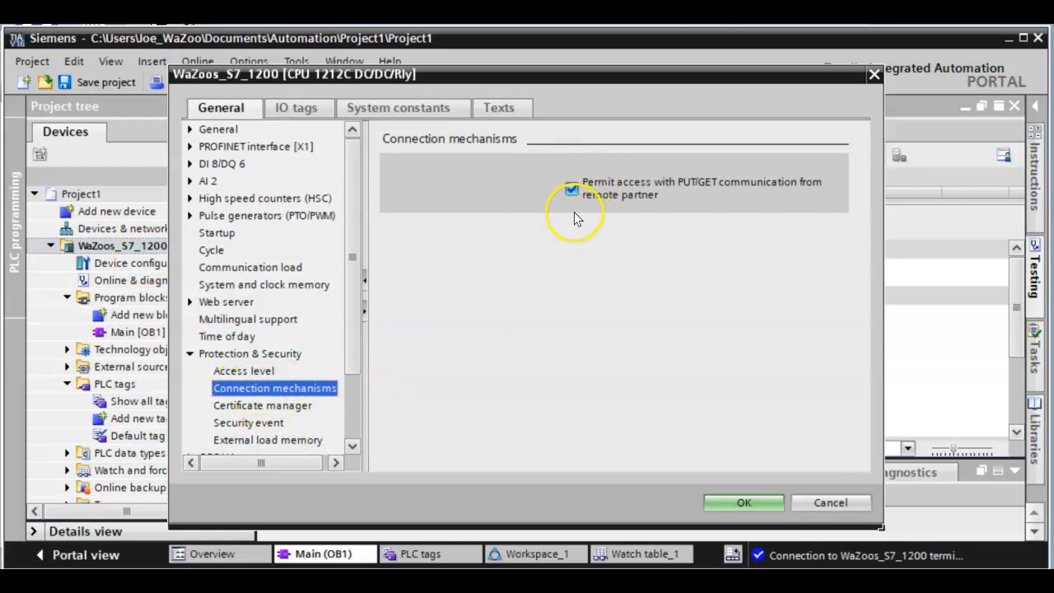
click(744, 502)
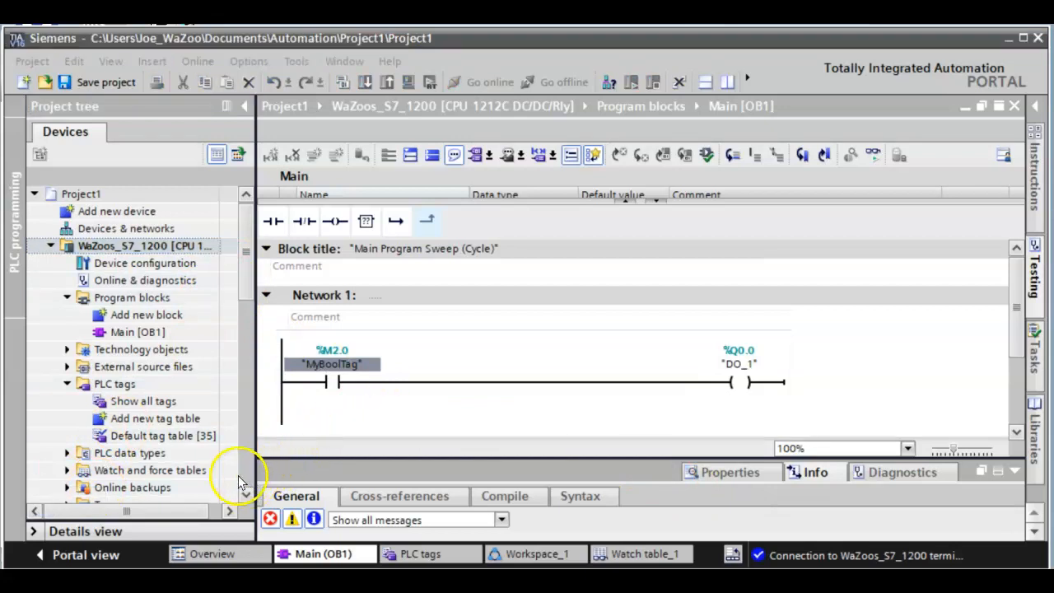
Add a new workspace to the project's version control interface and widen its workspace area
scroll(238, 476, down, 6)
click(132, 403)
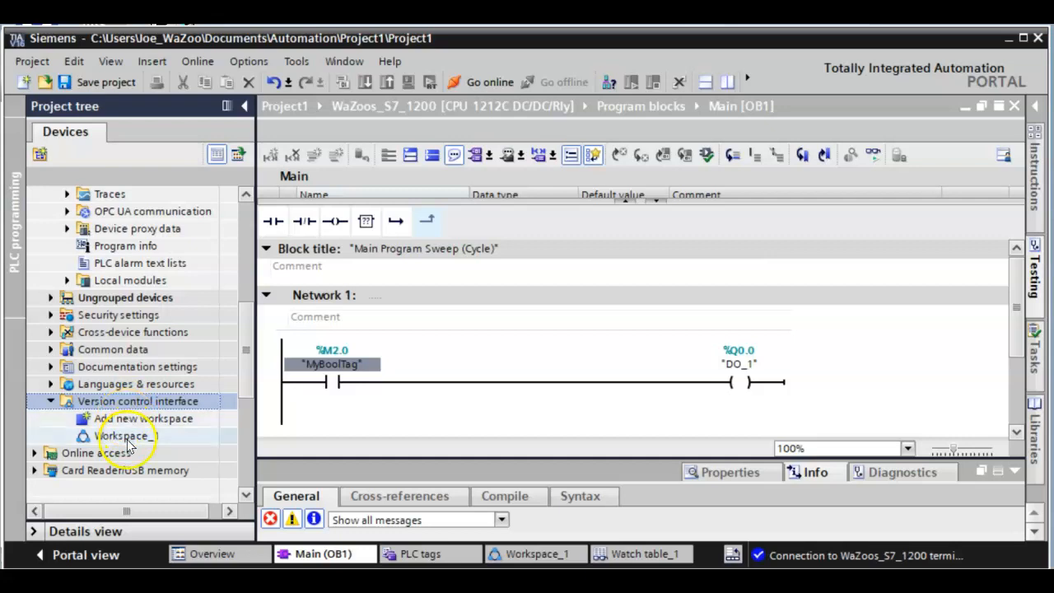
click(125, 423)
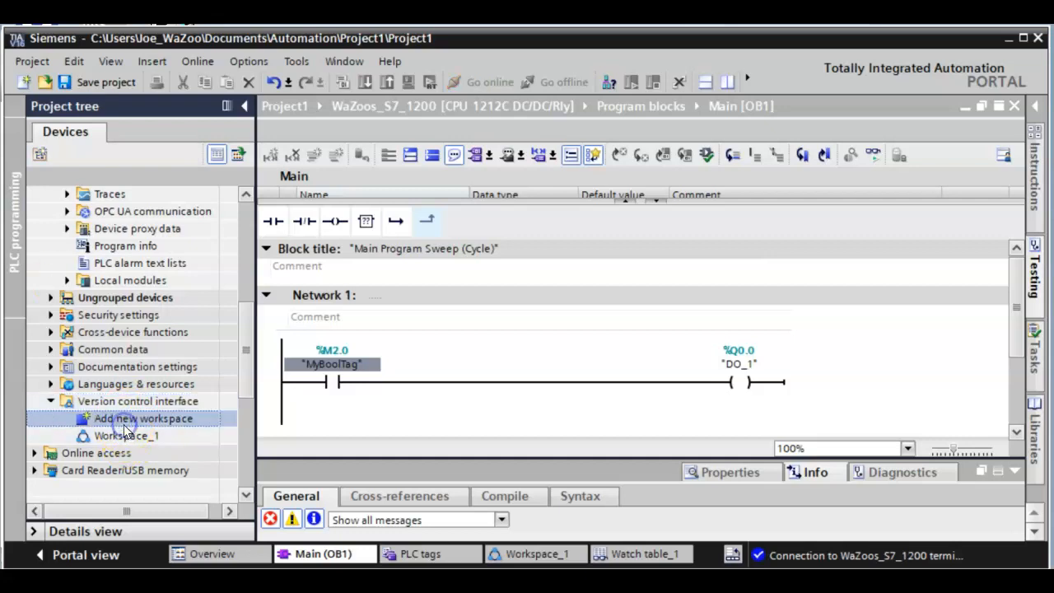
double_click(124, 422)
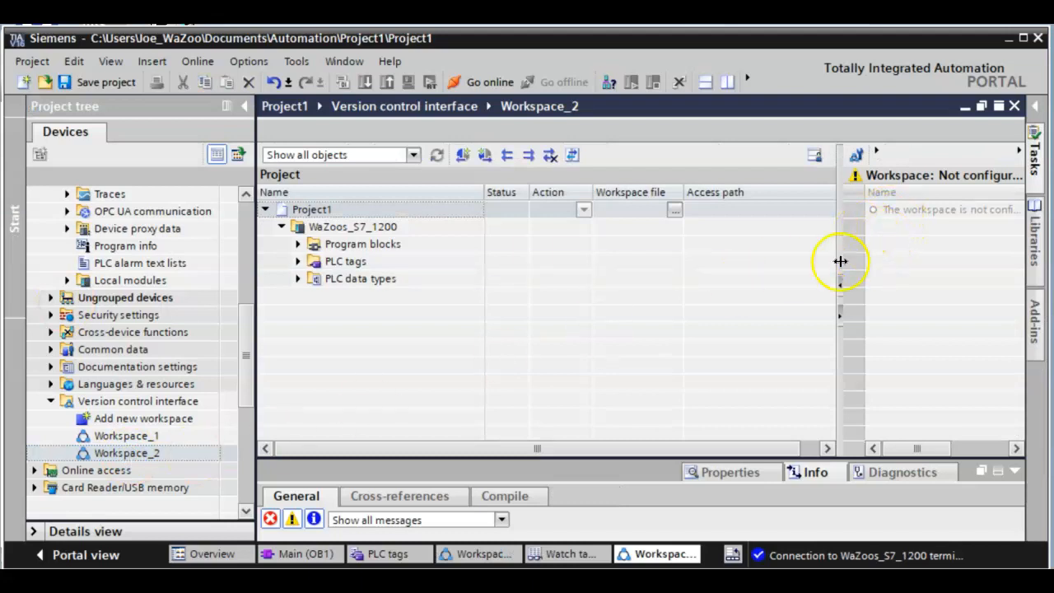
drag(841, 272, 641, 278)
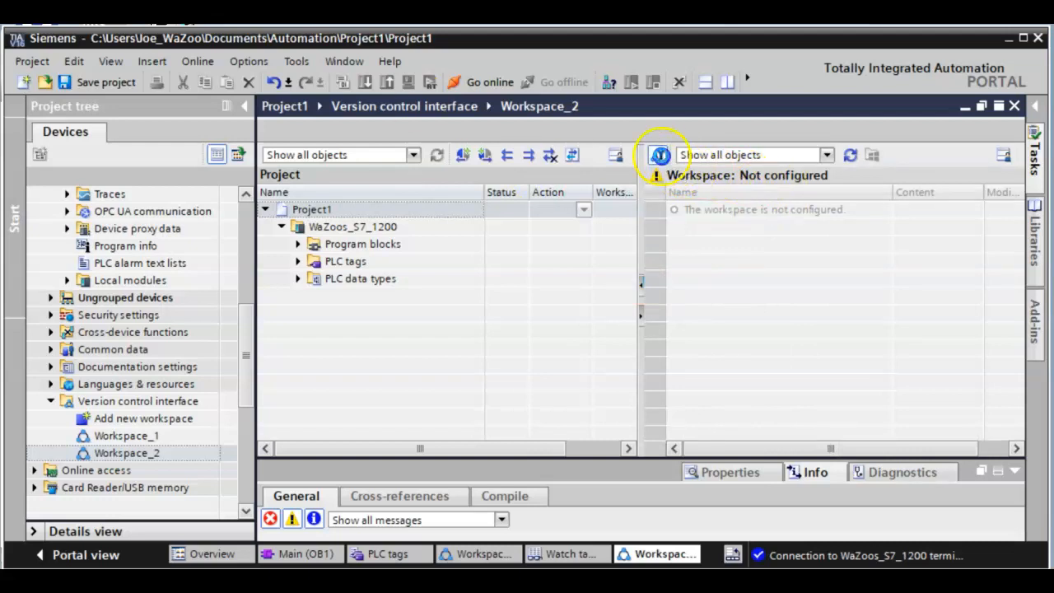
click(657, 155)
click(651, 254)
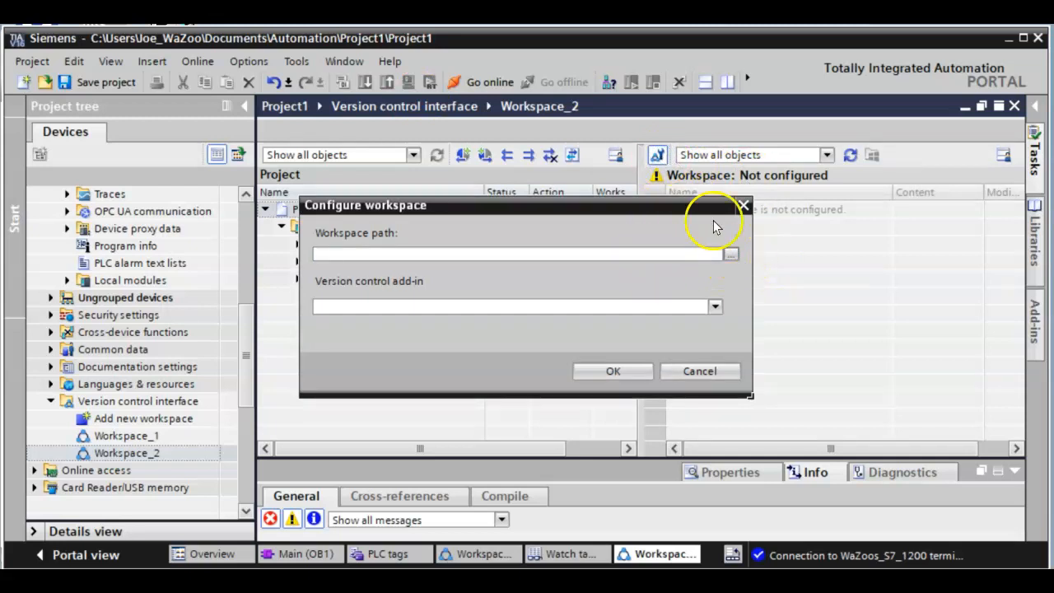
click(701, 371)
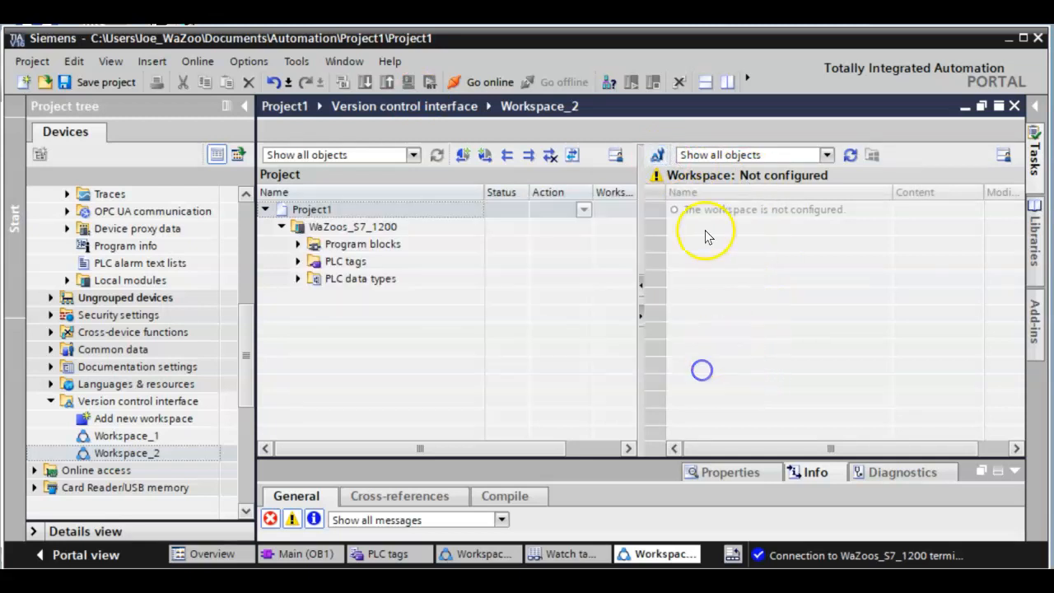
Configure Workspace_2's path by browsing Documents, through the personal folder ending in 230512, to Programs\RedLion\Siemens_S7_Steps
click(657, 156)
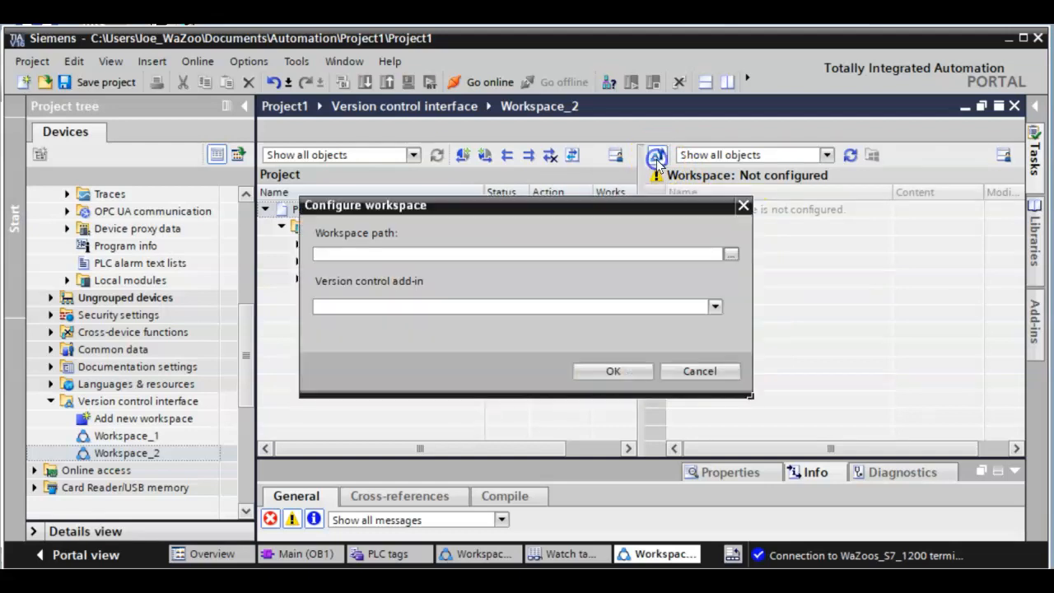
click(731, 254)
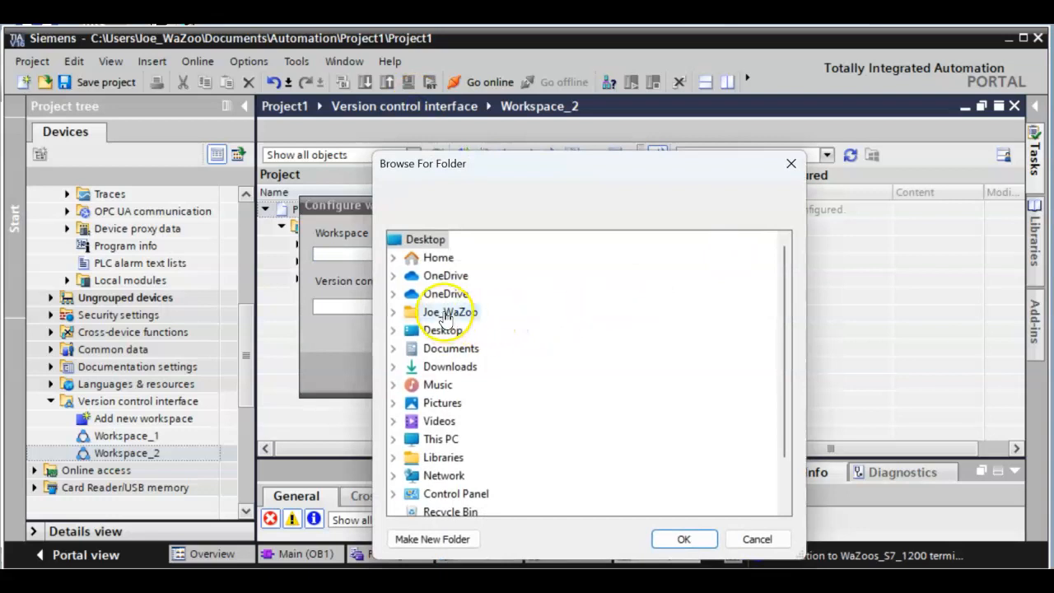
double_click(459, 352)
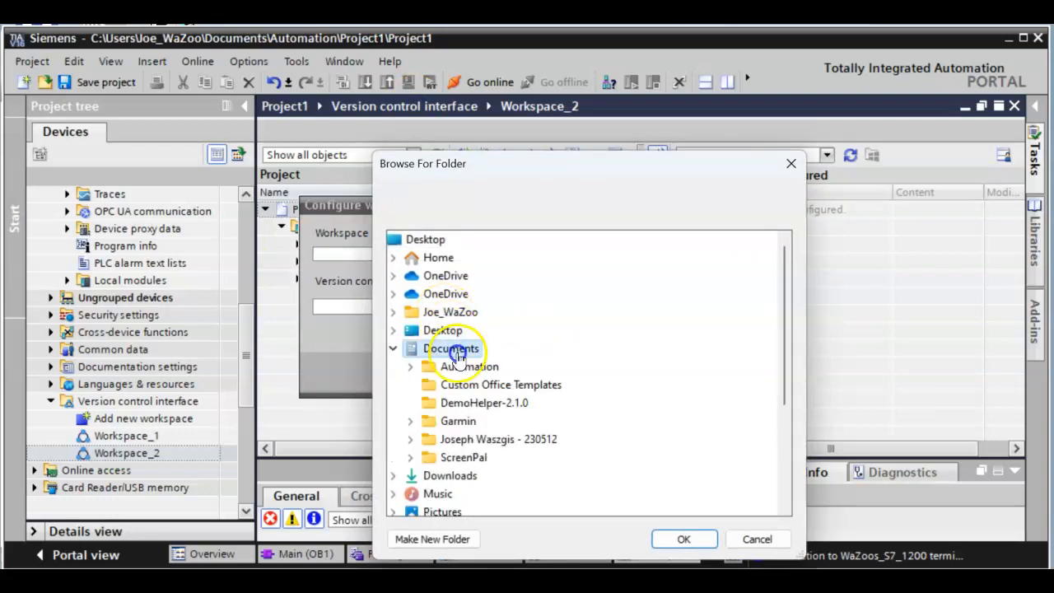
double_click(468, 441)
scroll(486, 476, down, 2)
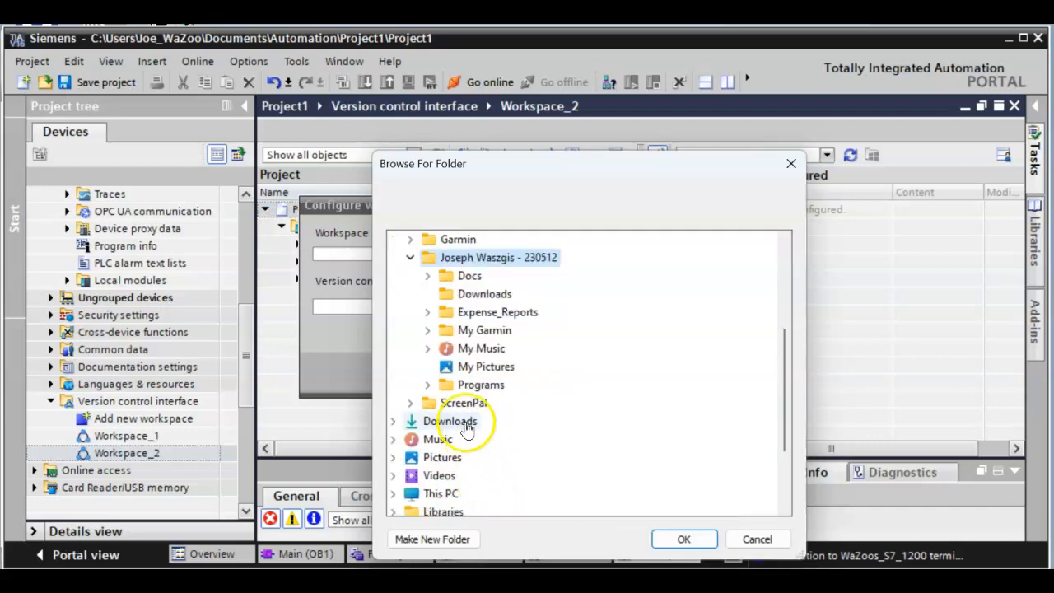
double_click(468, 387)
scroll(463, 405, down, 3)
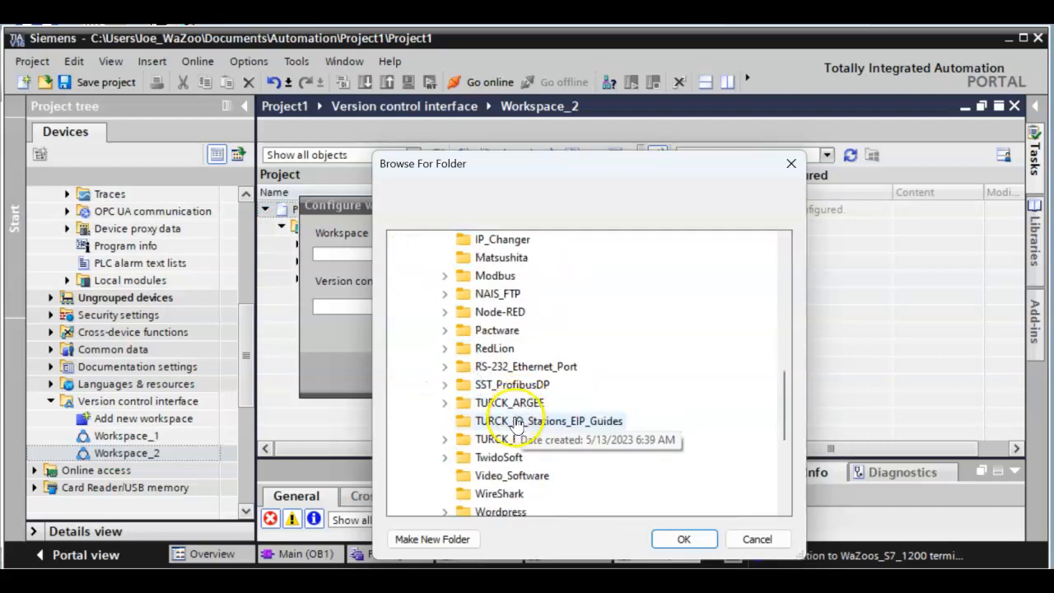
double_click(484, 348)
scroll(543, 408, down, 20)
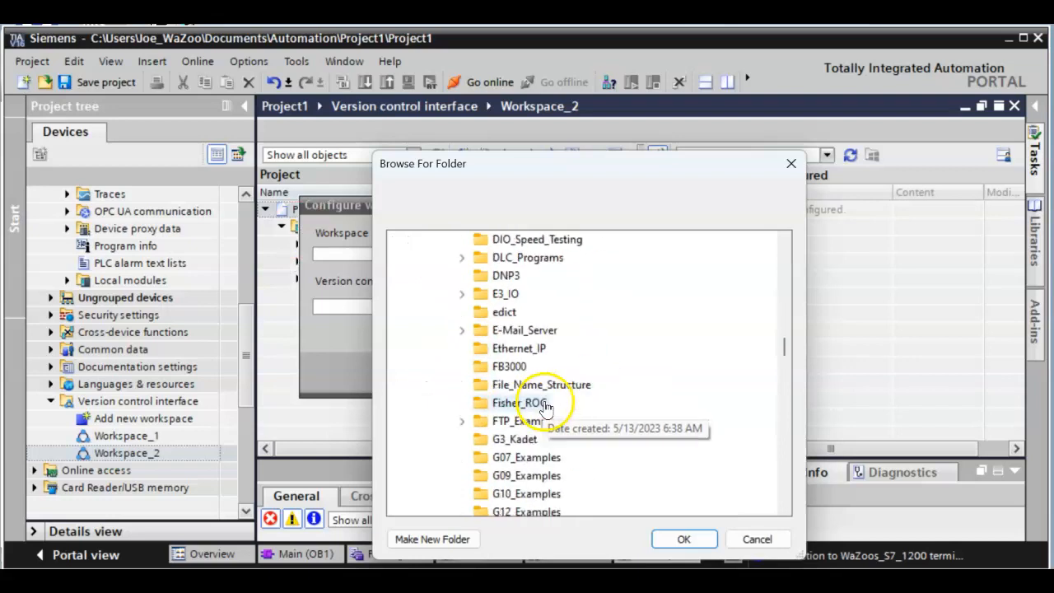
scroll(548, 409, down, 7)
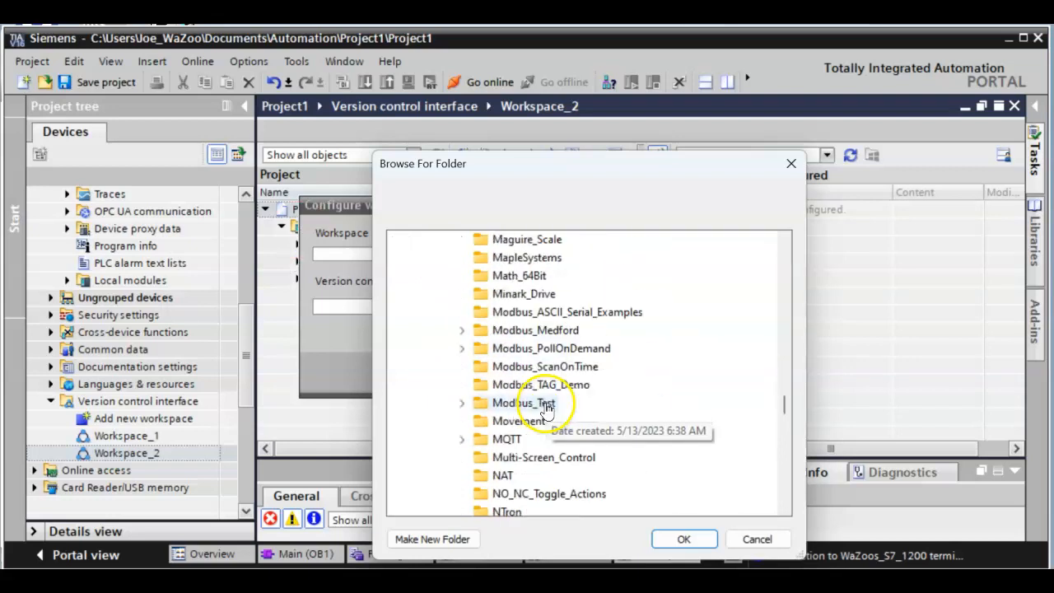
scroll(546, 408, down, 6)
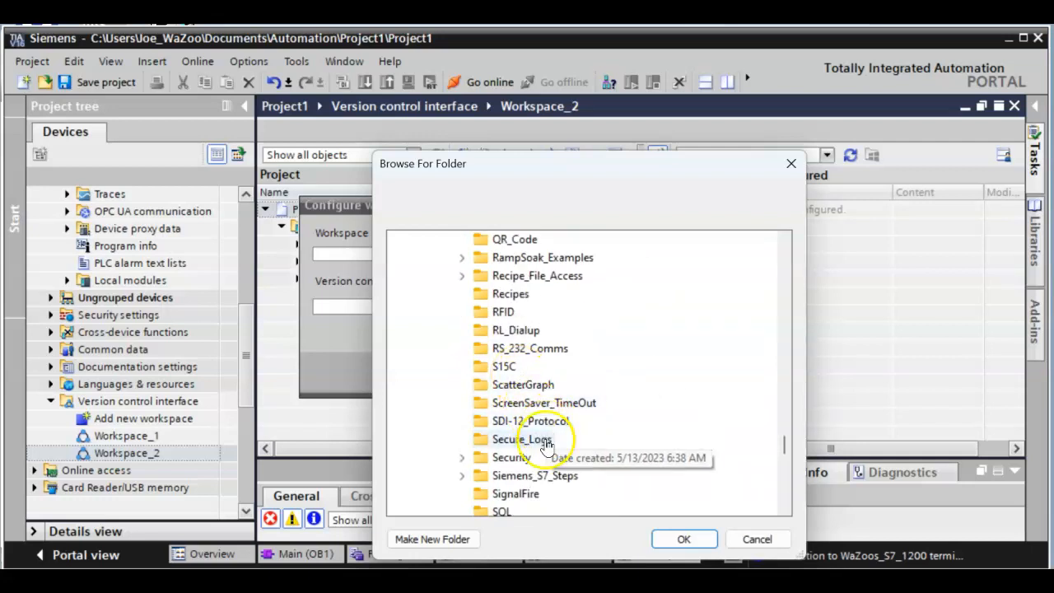
click(534, 476)
scroll(597, 453, down, 2)
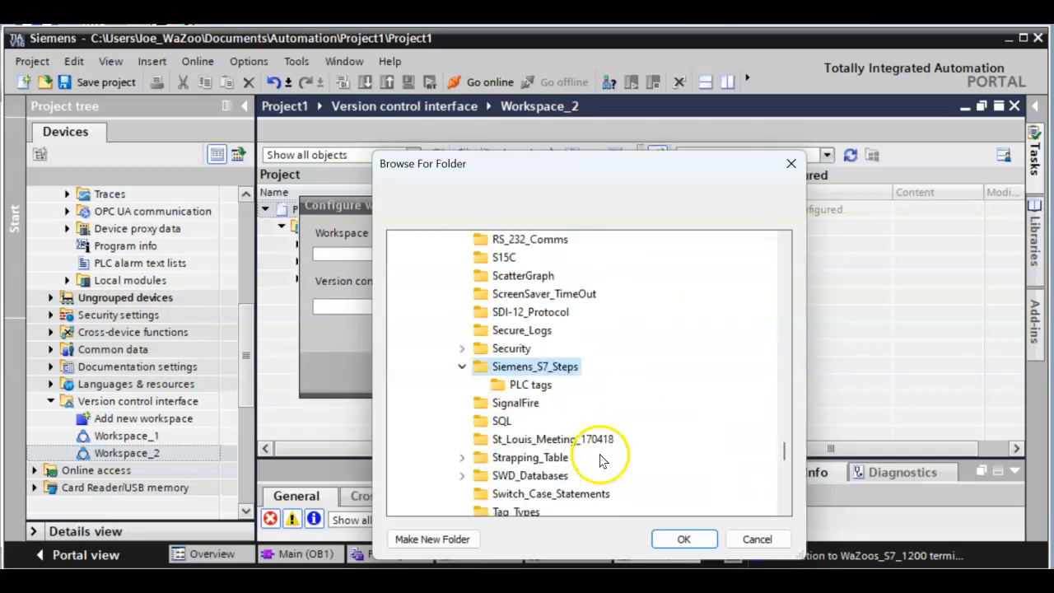
Create a folder named 230609 inside Siemens_S7_Steps and set it as the workspace path, leaving the version control add-in empty
click(428, 541)
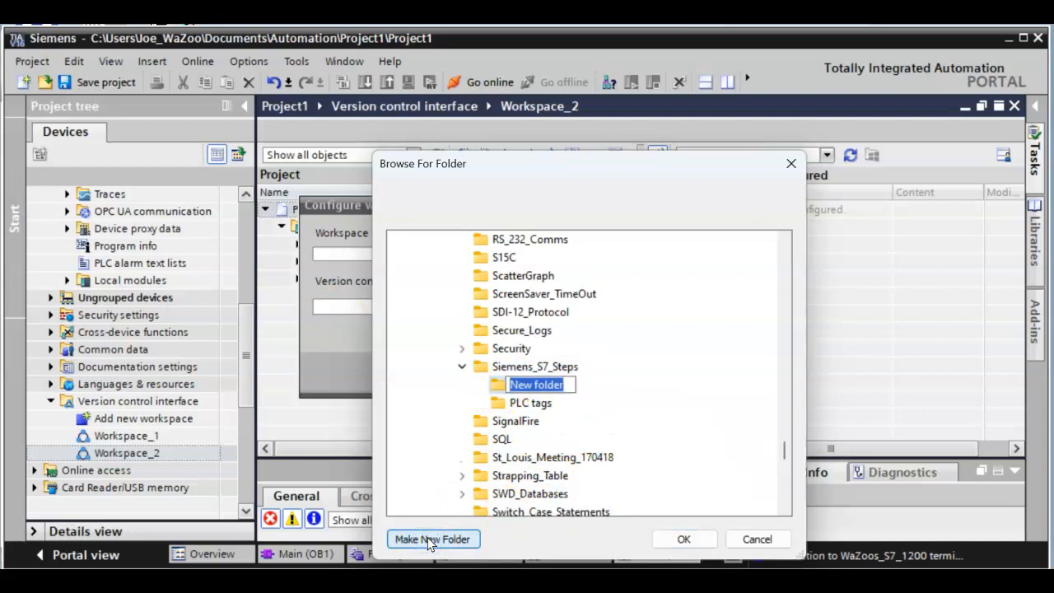
text(230609)
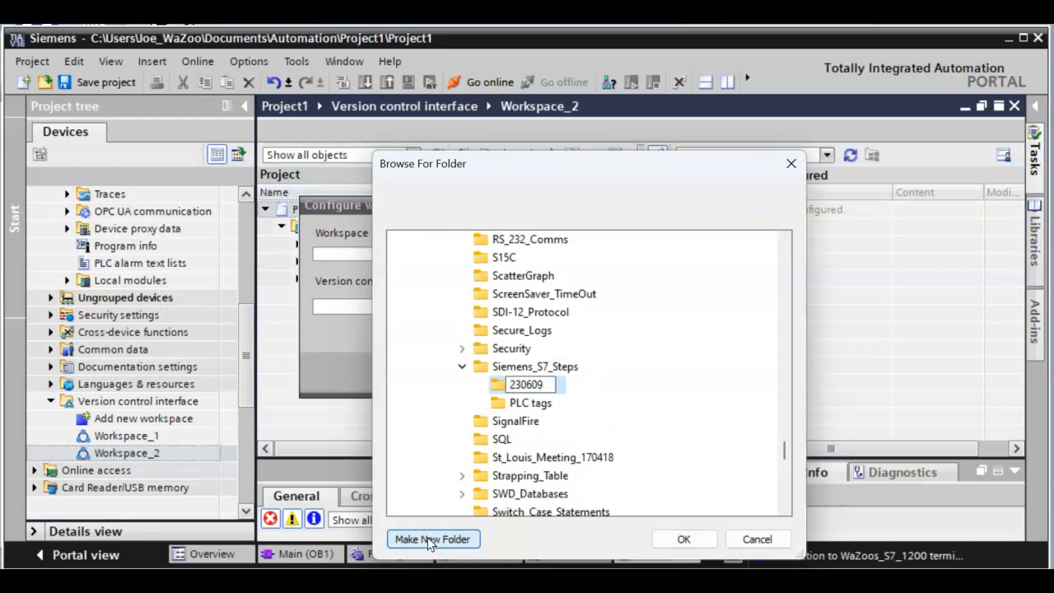
key(Return)
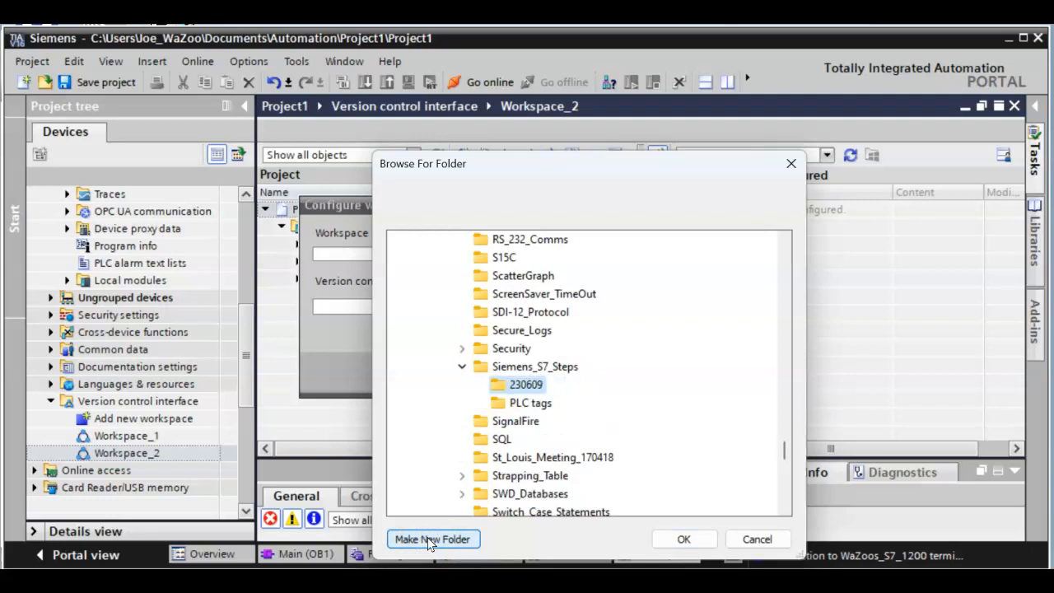
click(522, 388)
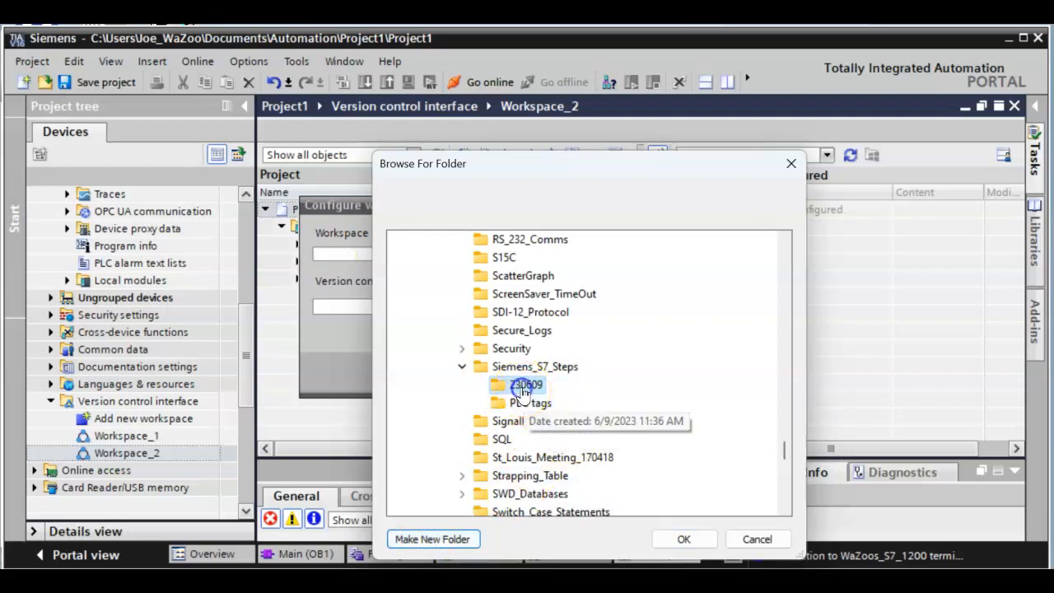
click(684, 540)
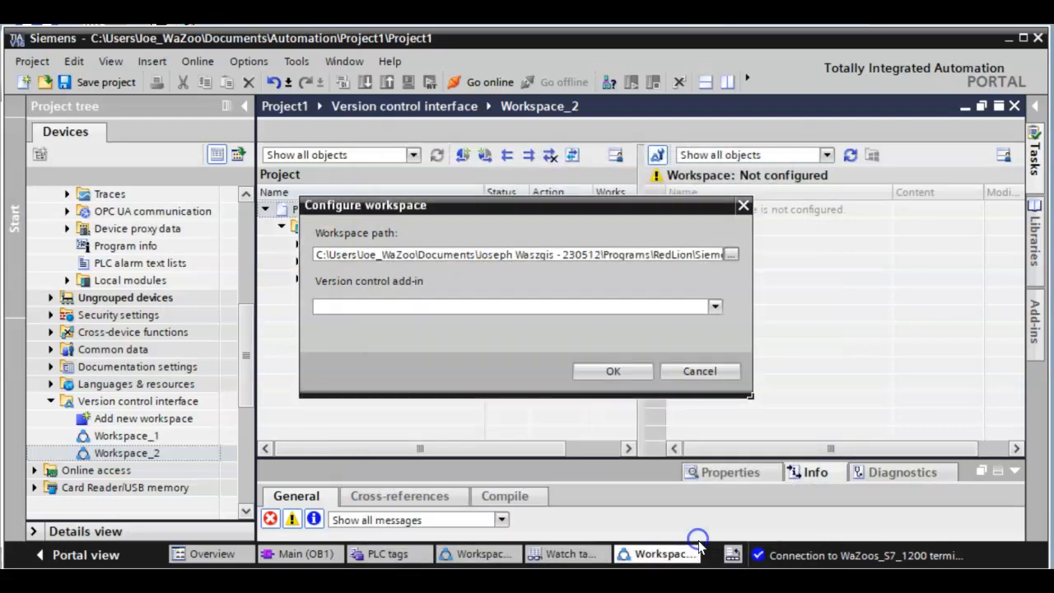
click(614, 379)
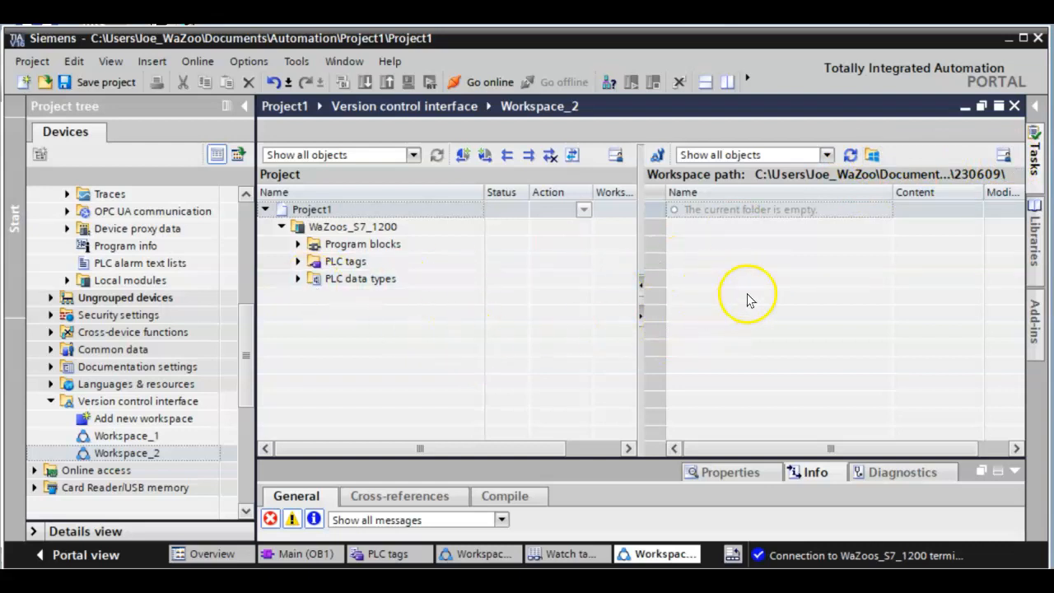
Export the project's PLC tags and PLC data types folders to the 230609 workspace
drag(327, 264, 719, 298)
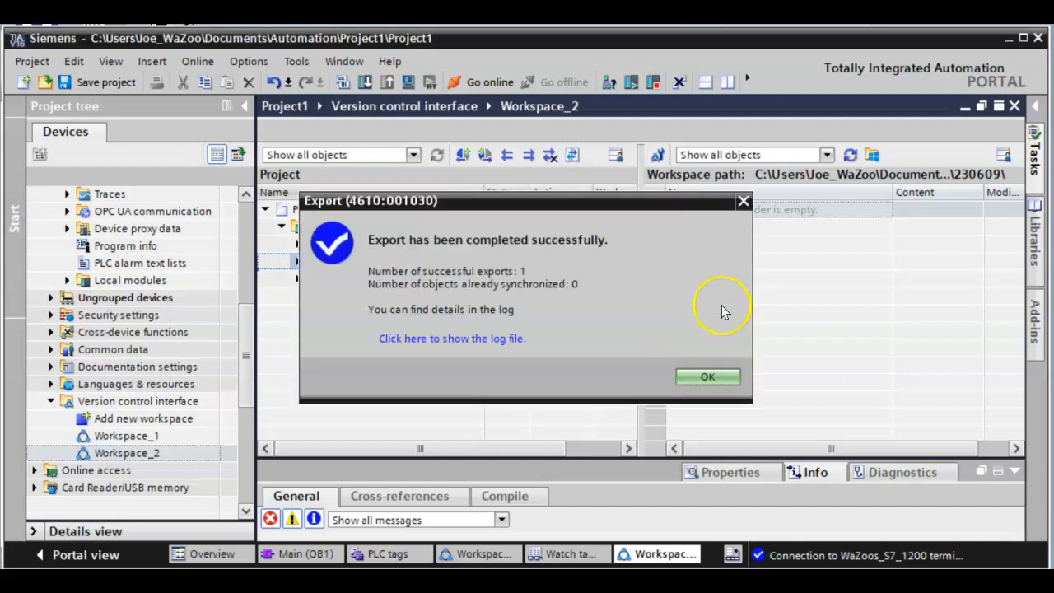
click(717, 376)
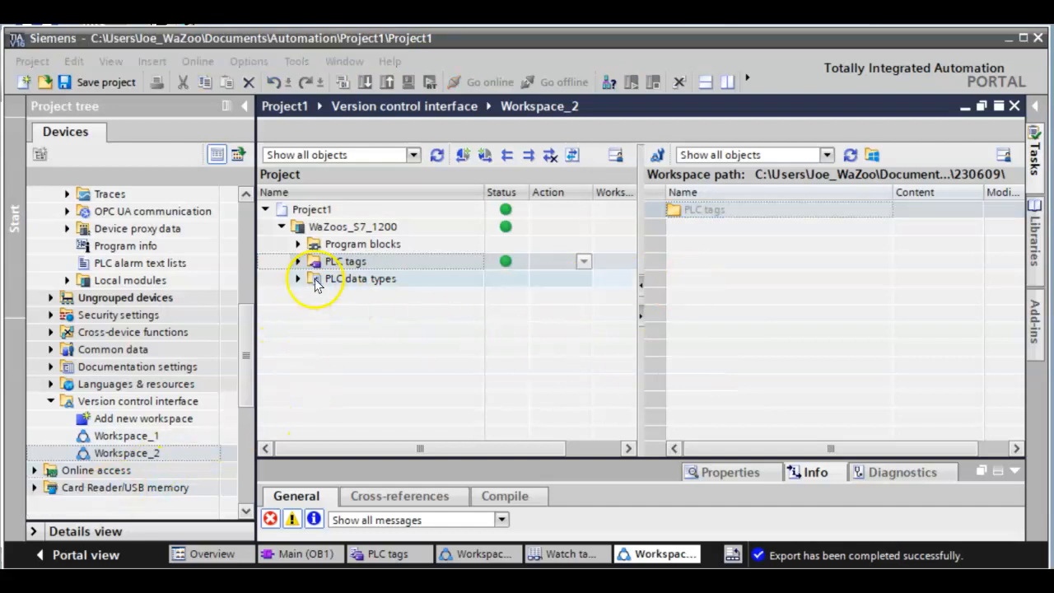
drag(337, 278, 744, 287)
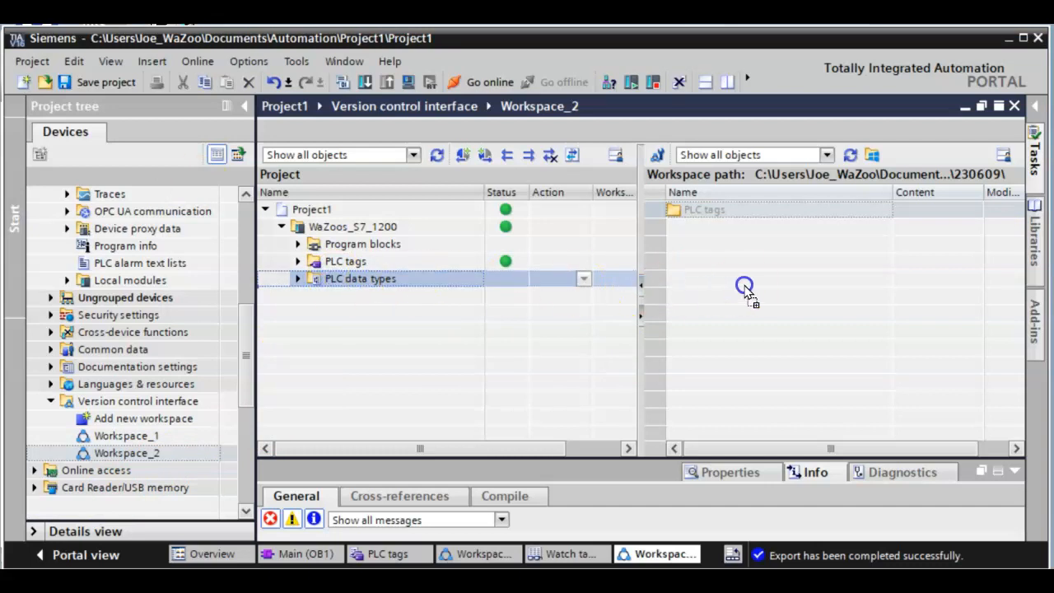
click(709, 375)
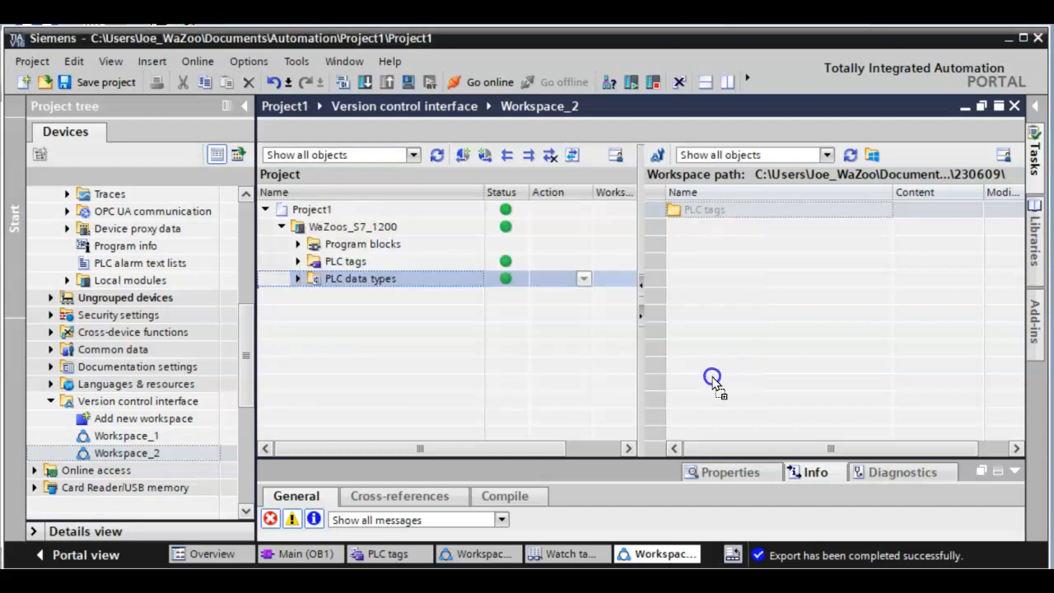
Try to export the Program blocks folder to the 230609 workspace
click(343, 244)
drag(340, 244, 723, 285)
click(434, 241)
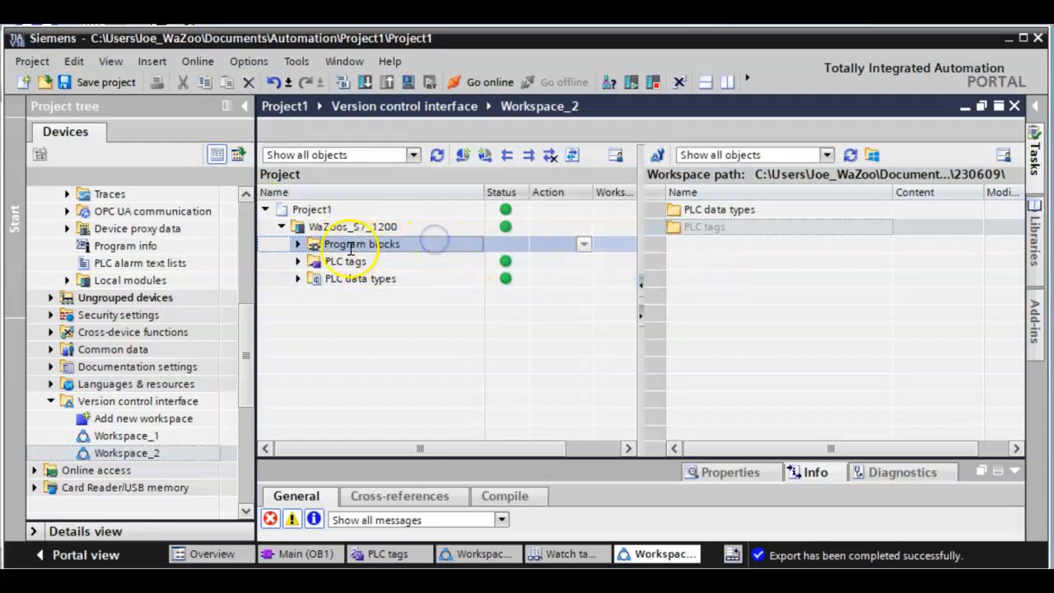
Export the entire WaZoos_S7_1200 station to the 230609 workspace
click(306, 228)
drag(306, 229, 701, 299)
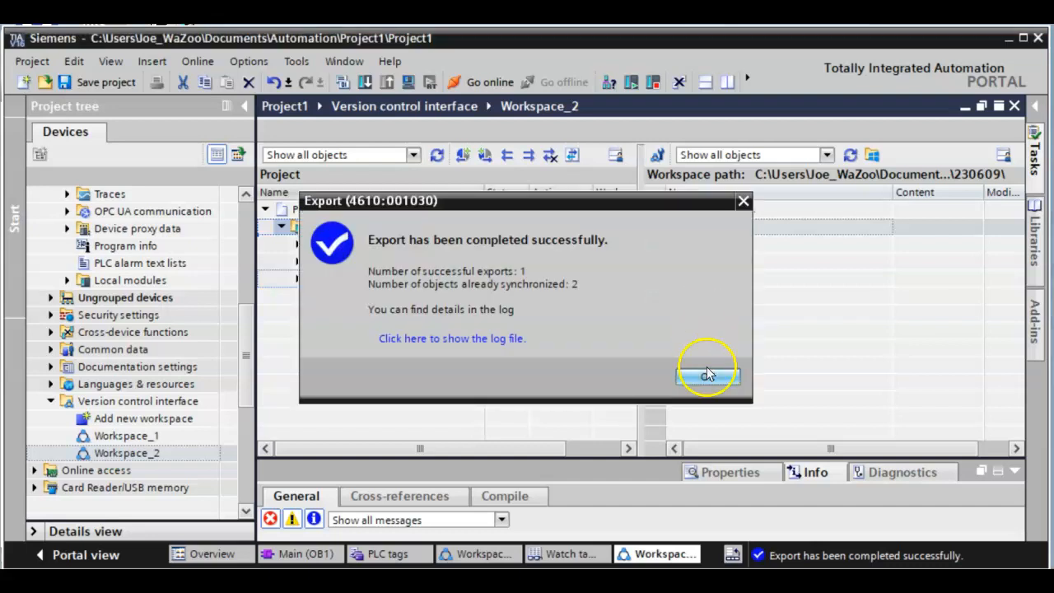
click(706, 374)
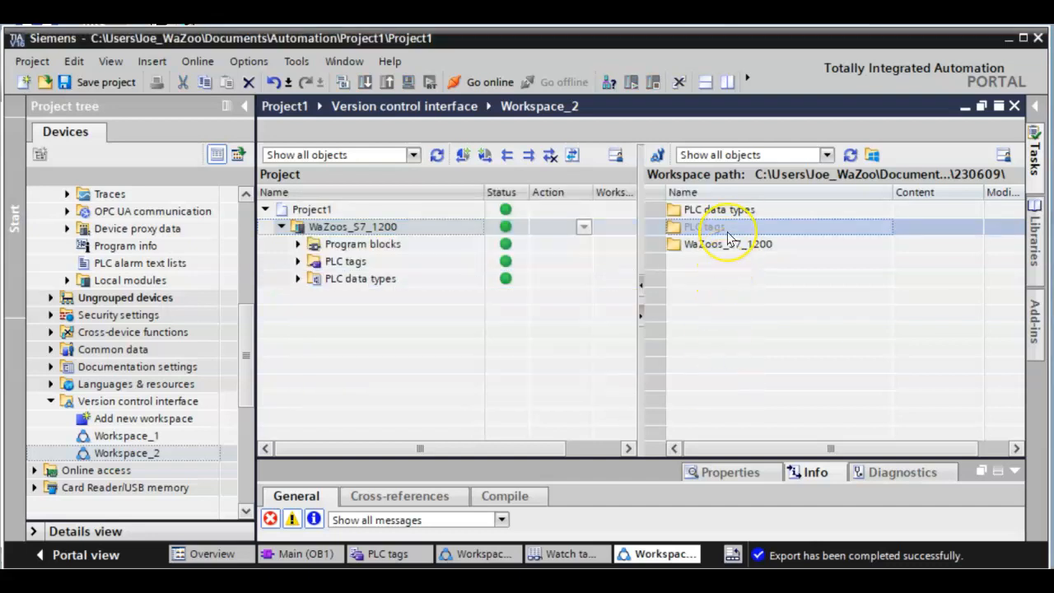
click(733, 246)
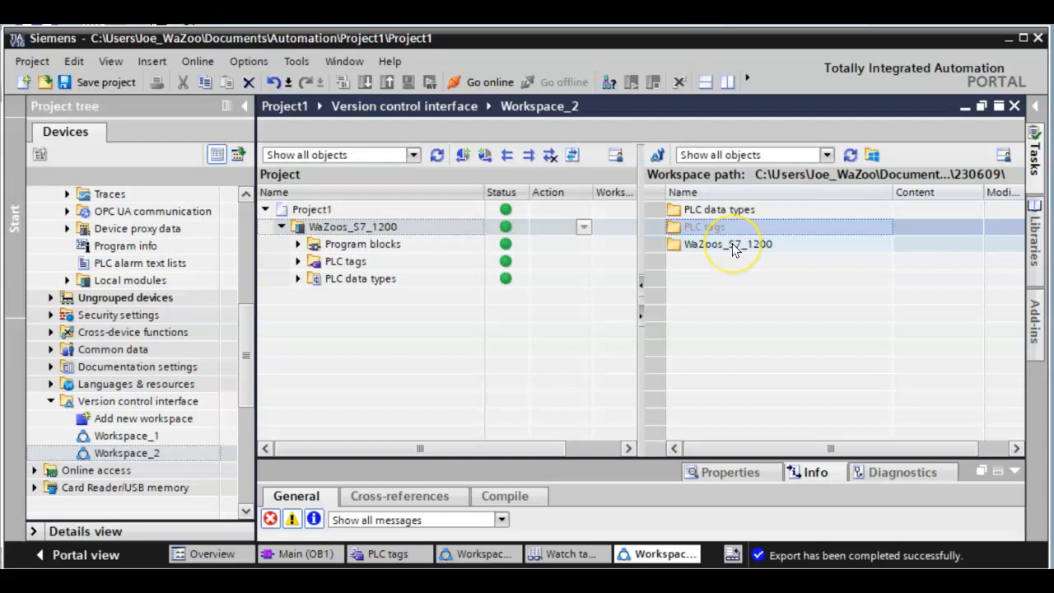
click(461, 117)
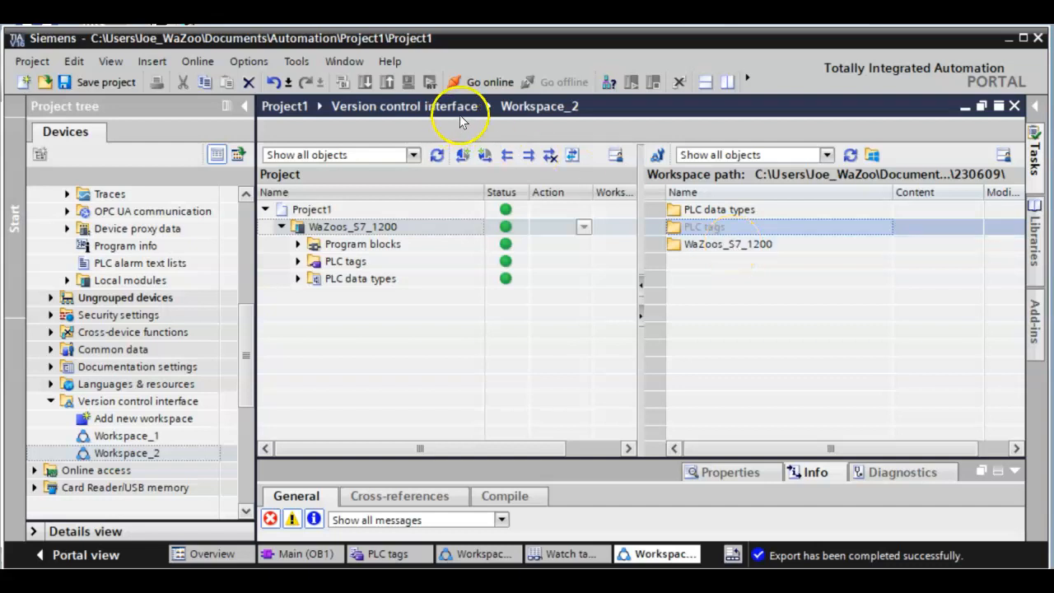
click(486, 82)
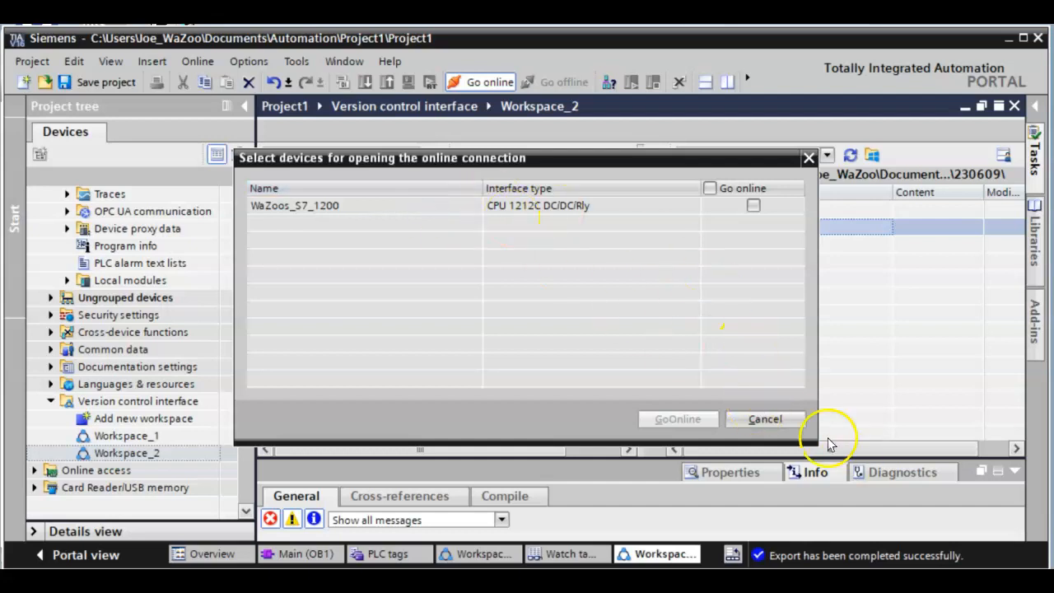
click(774, 419)
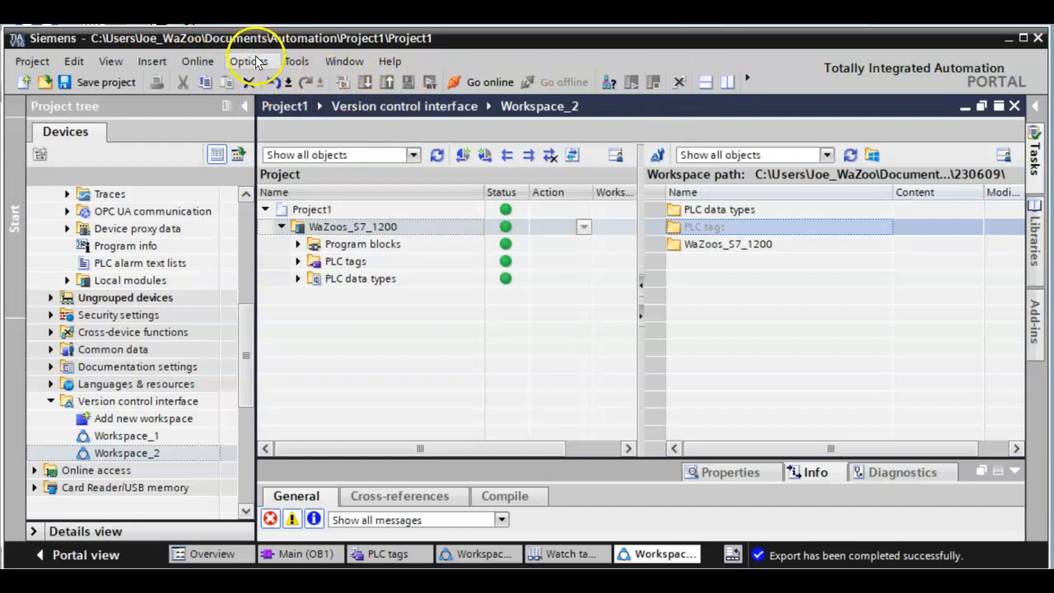
click(244, 234)
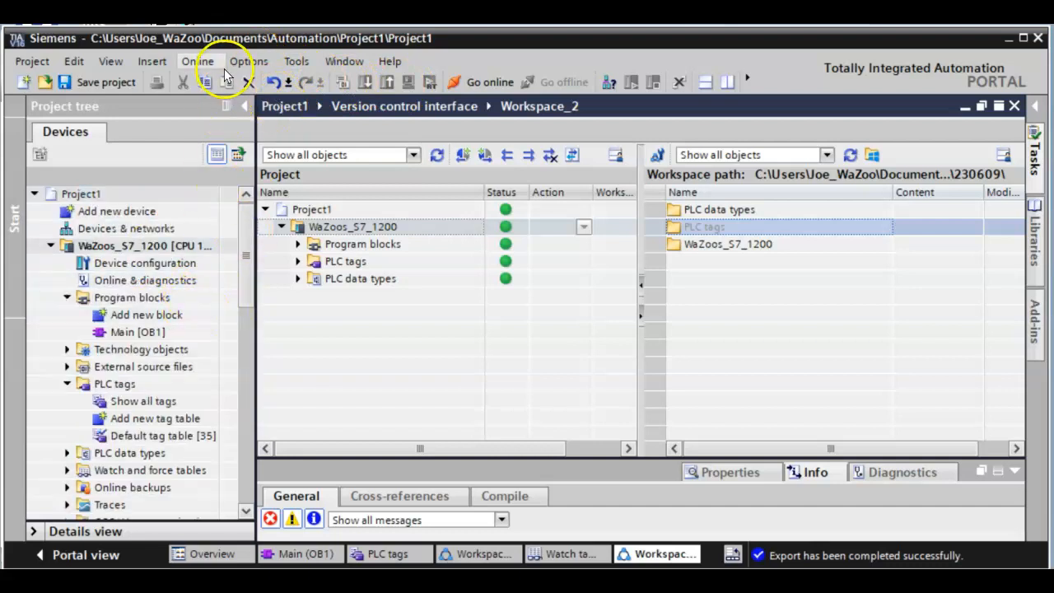
click(198, 61)
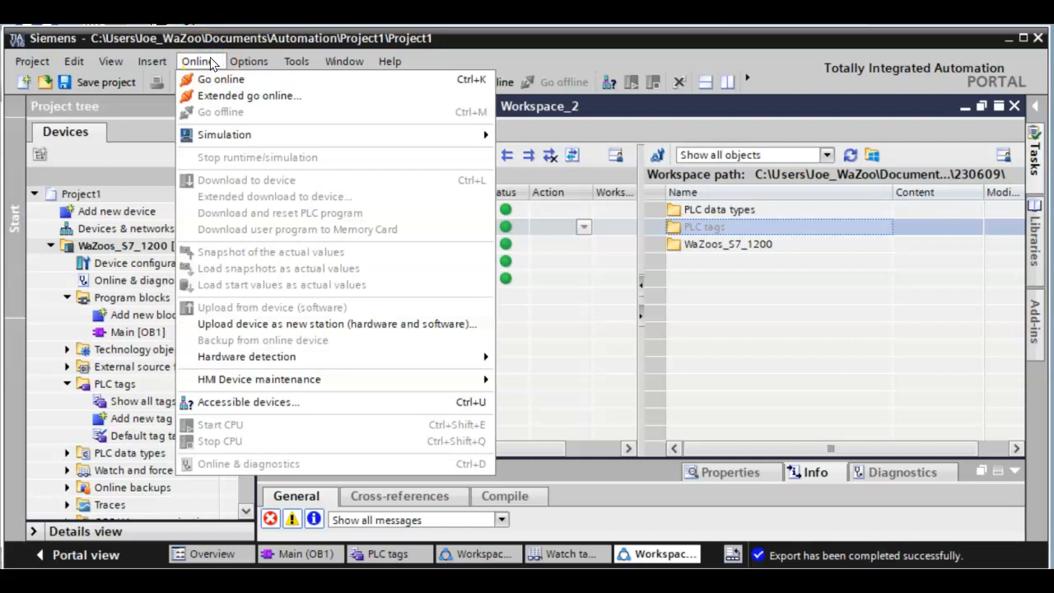
click(239, 63)
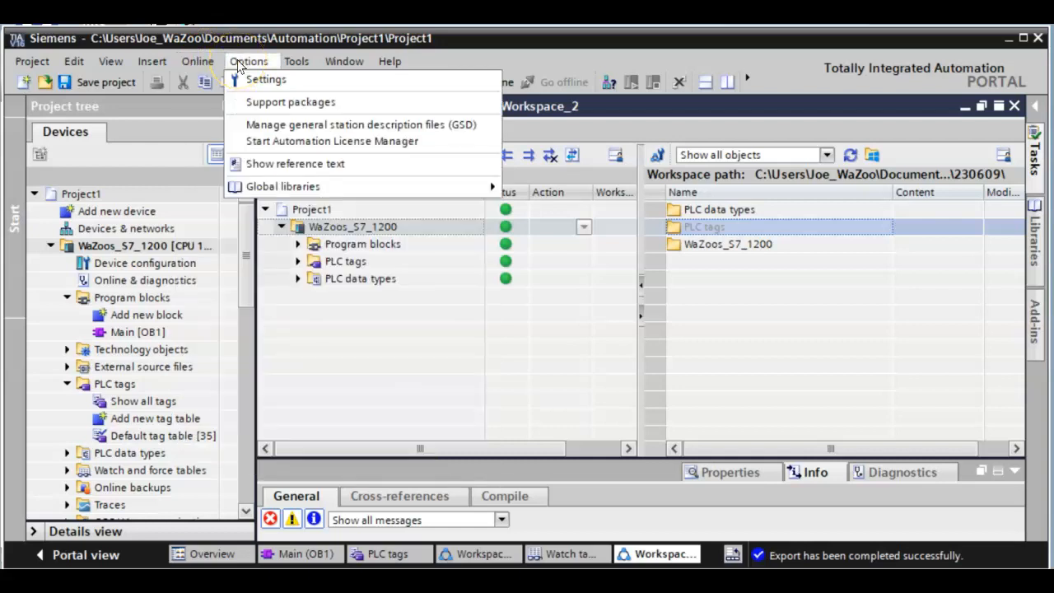
click(185, 64)
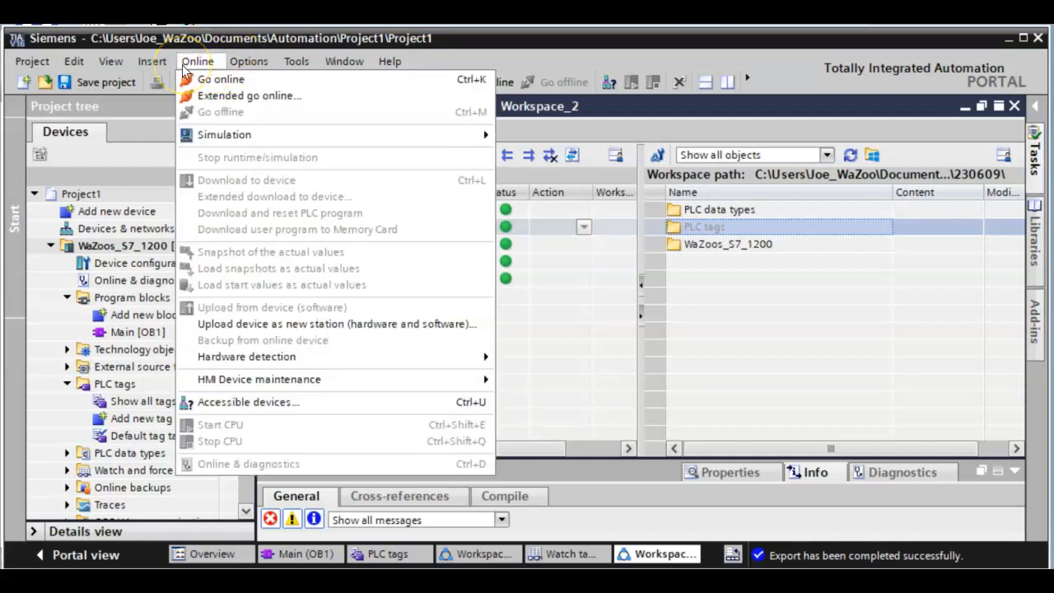
click(419, 36)
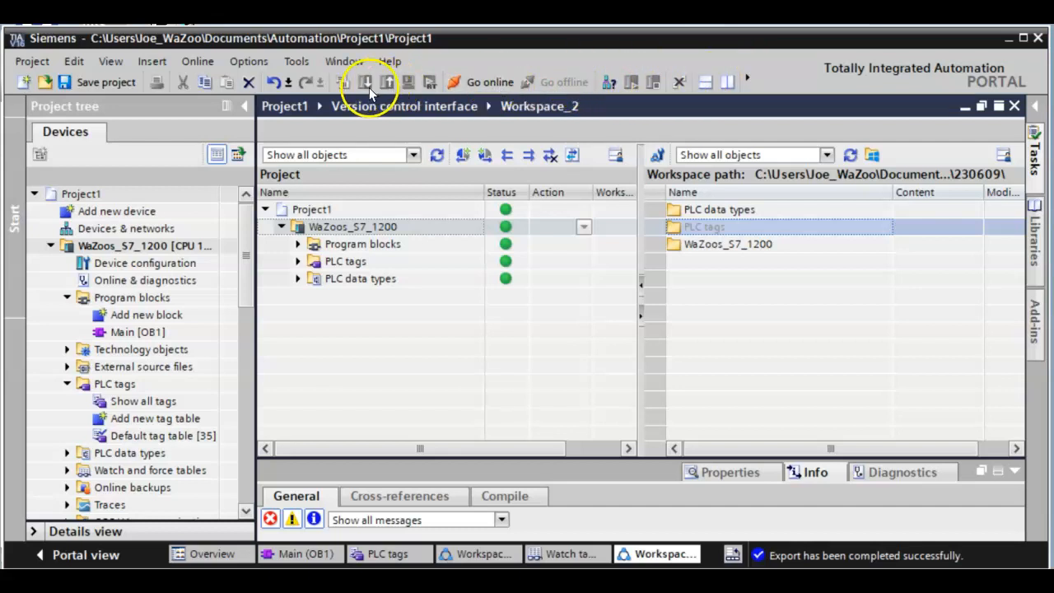
Download the WaZoos_S7_1200 station to the PLC as a consistent download and finish the load
click(127, 248)
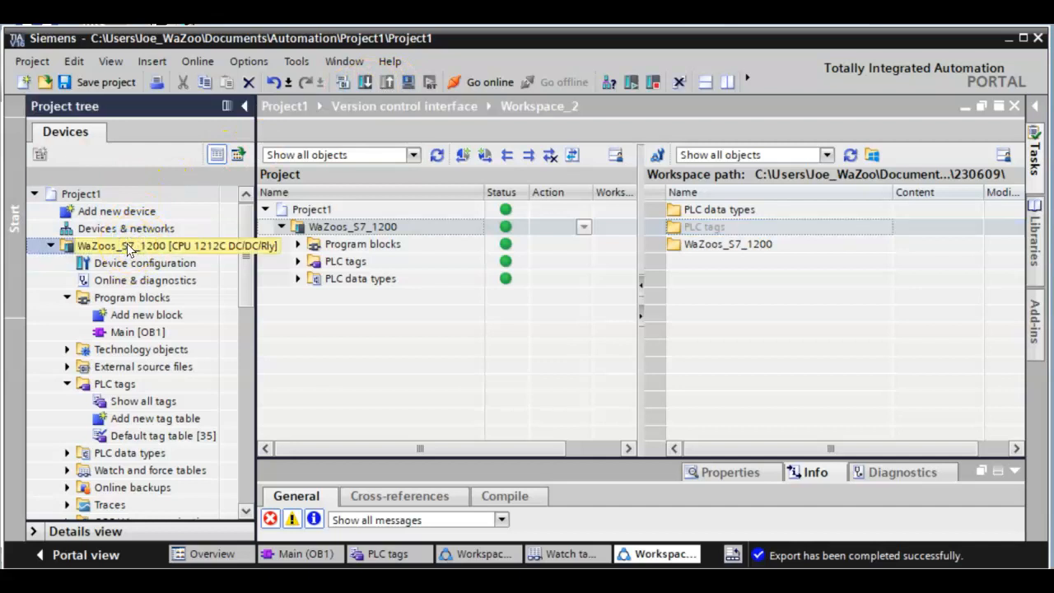
click(326, 122)
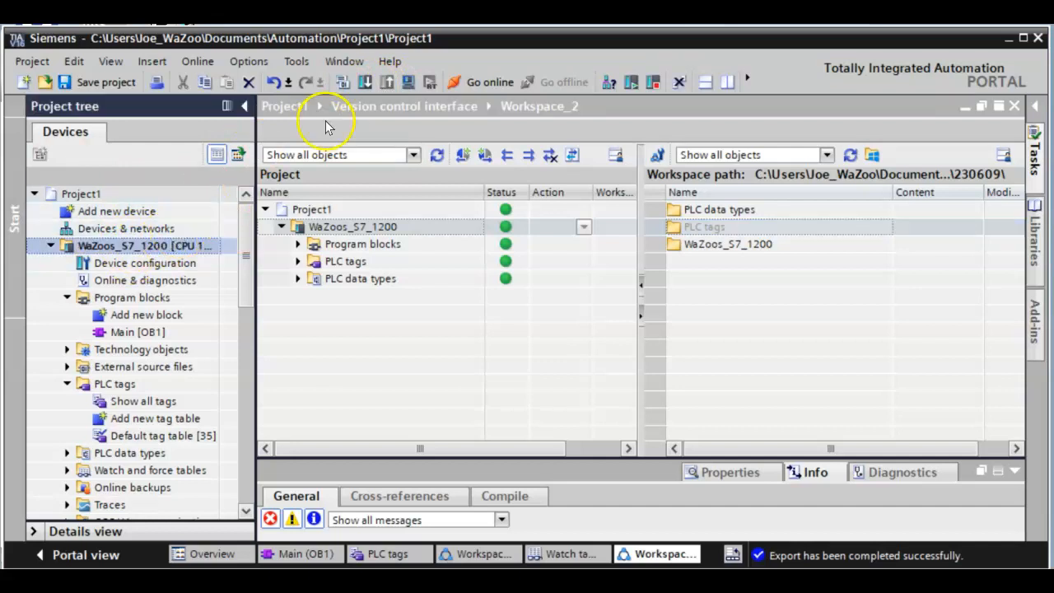
click(364, 83)
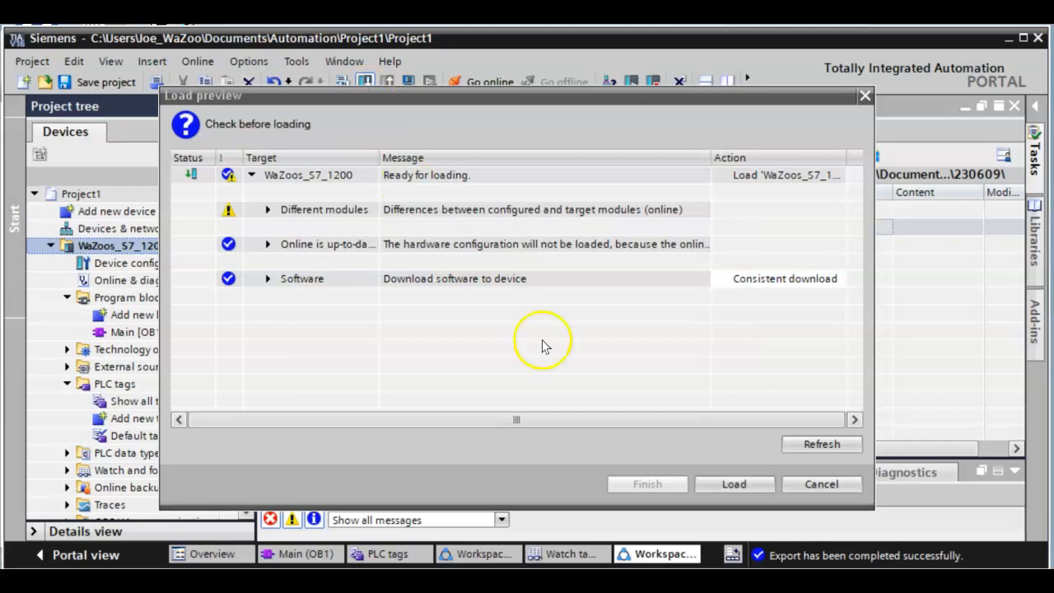
click(745, 488)
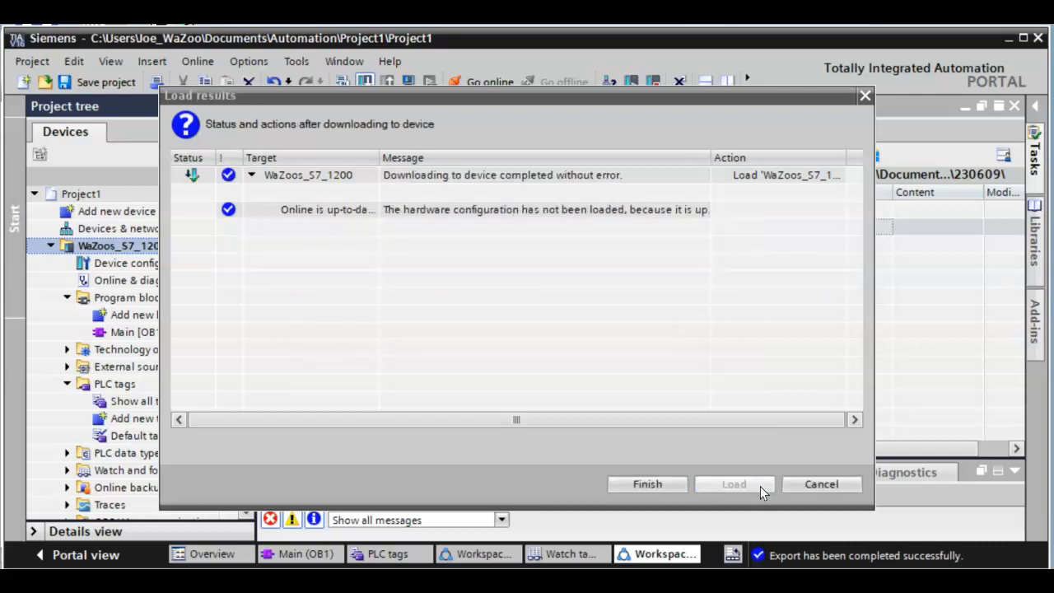
click(662, 484)
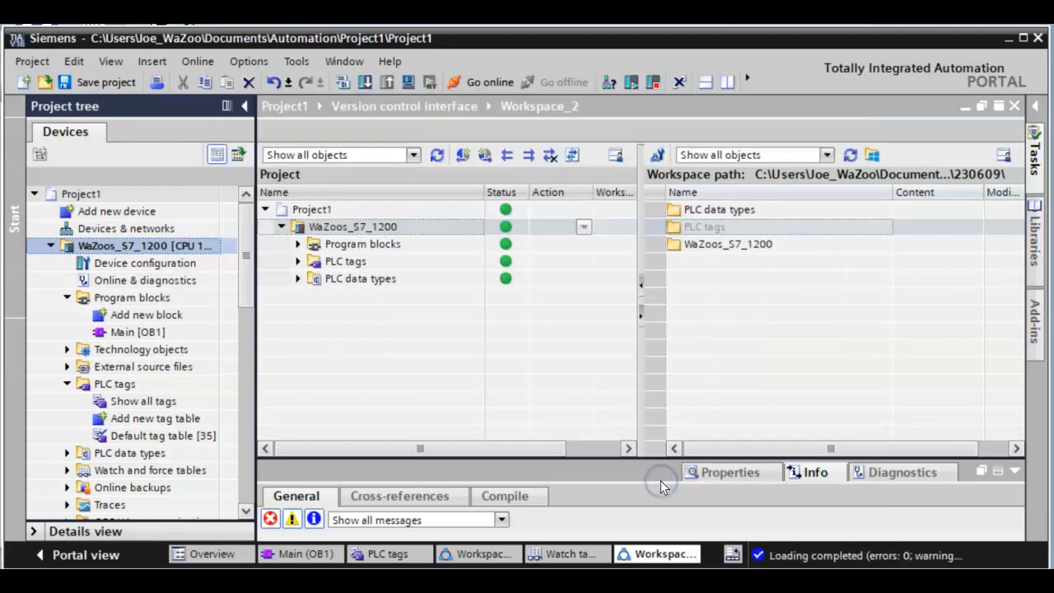
Go online with WaZoos_S7_1200 and open Watch table_1 from its watch and force tables
click(471, 84)
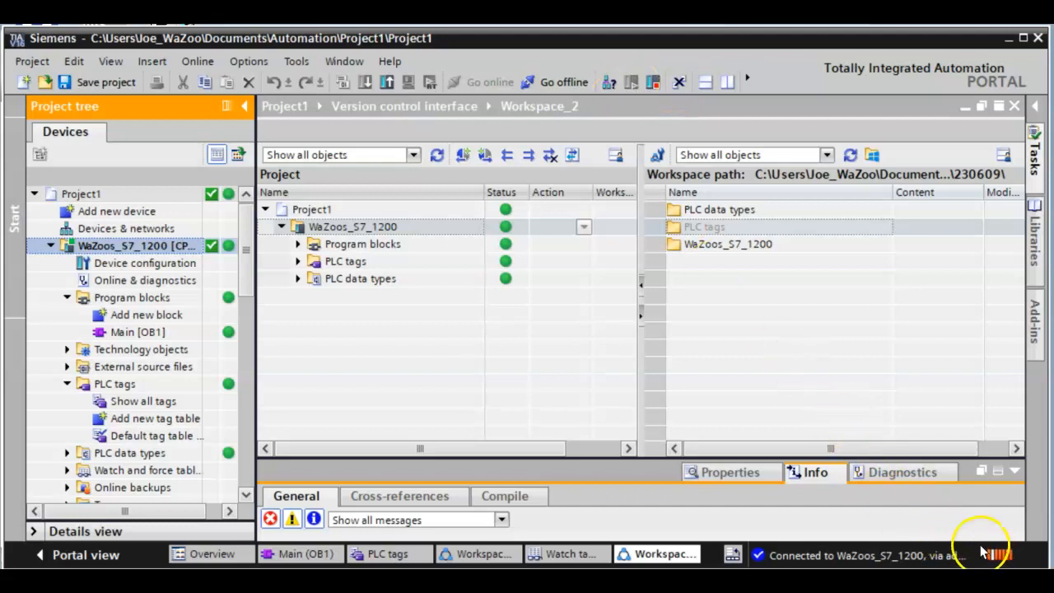
click(66, 384)
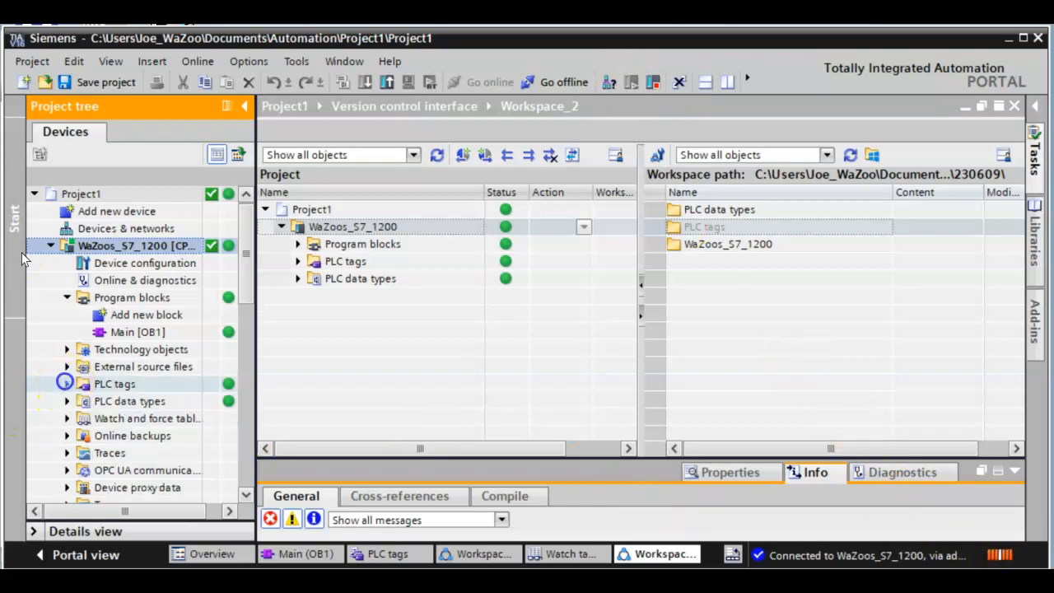
scroll(161, 440, down, 1)
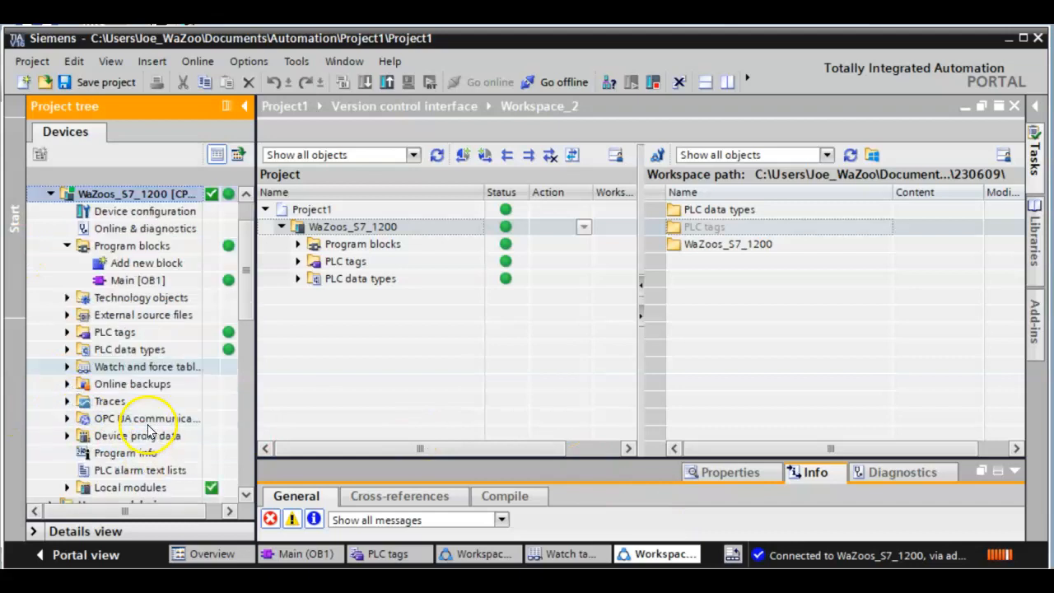
scroll(153, 455, down, 1)
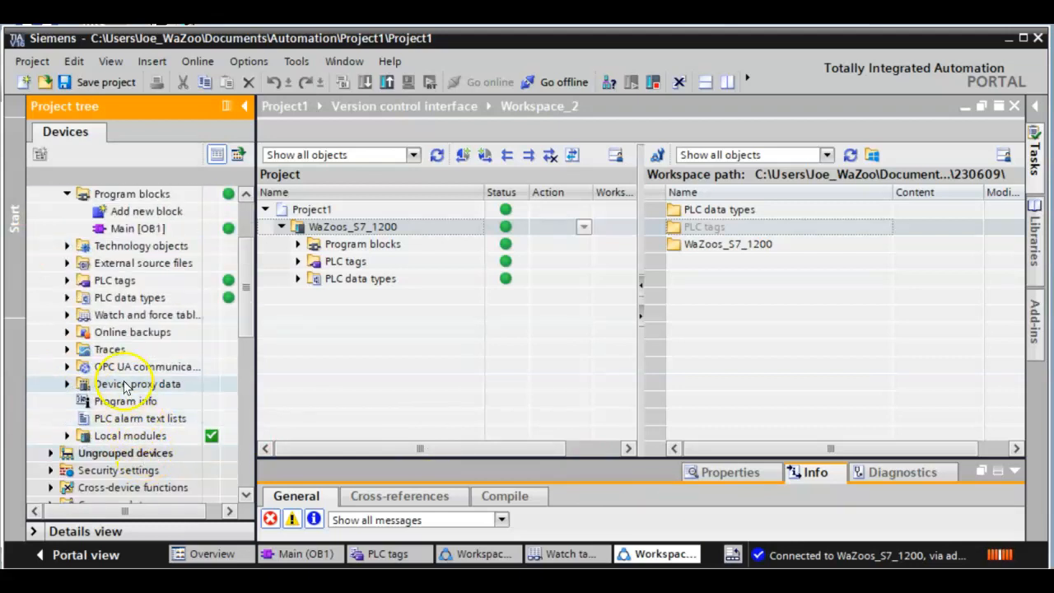
double_click(132, 314)
double_click(123, 315)
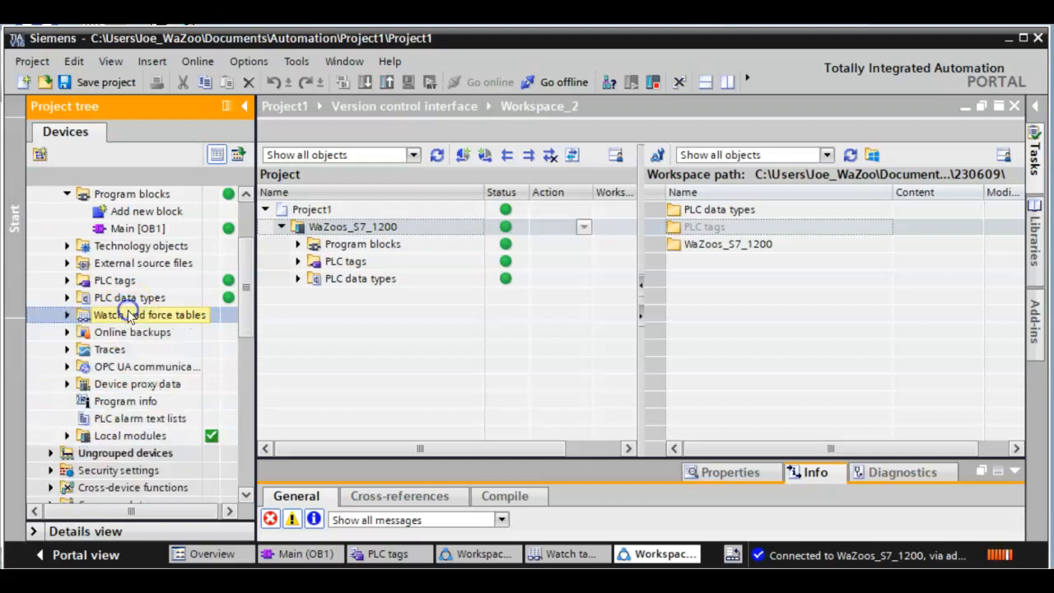
click(67, 315)
double_click(140, 367)
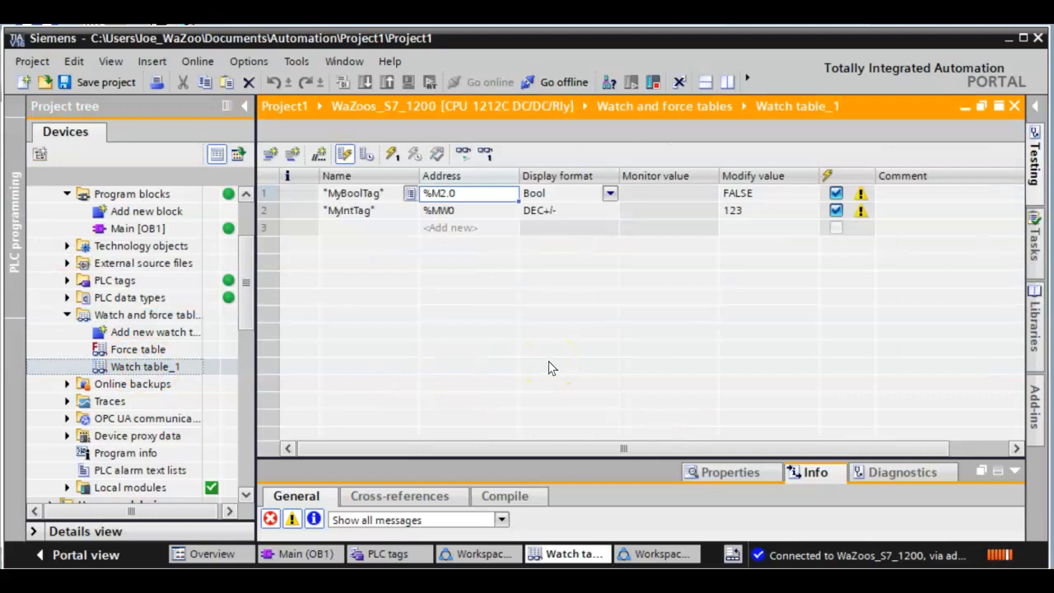
Add the tags MyNewBool and MyNewTag to Watch table_1
click(448, 314)
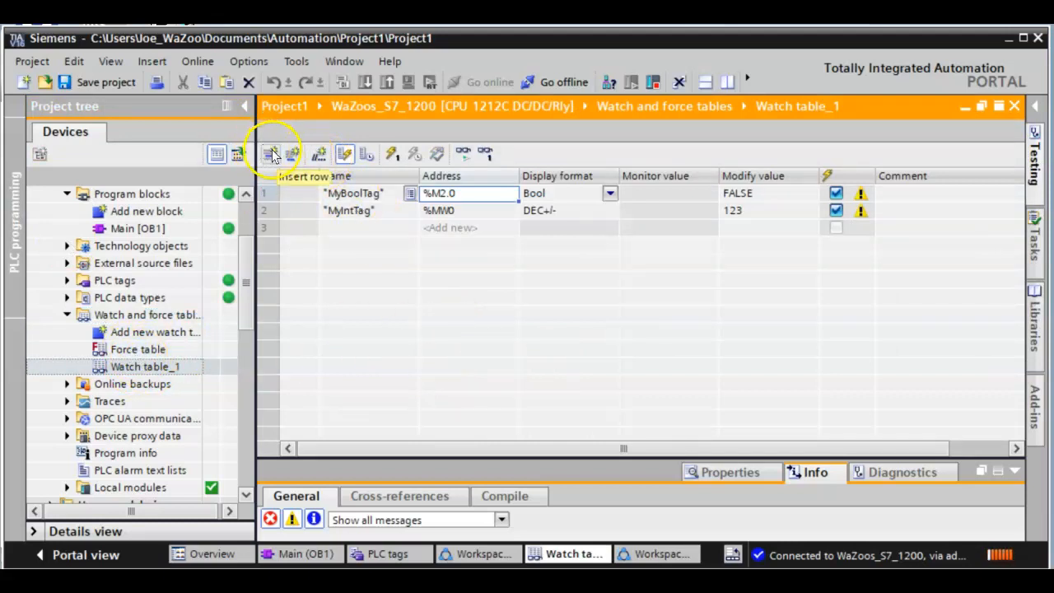
click(306, 228)
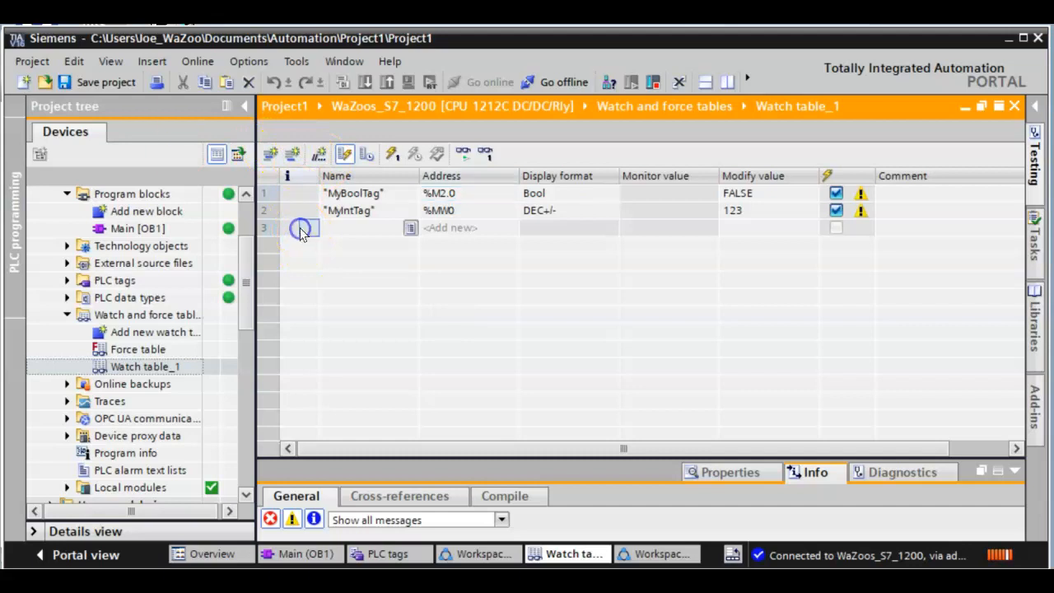
click(408, 231)
click(409, 228)
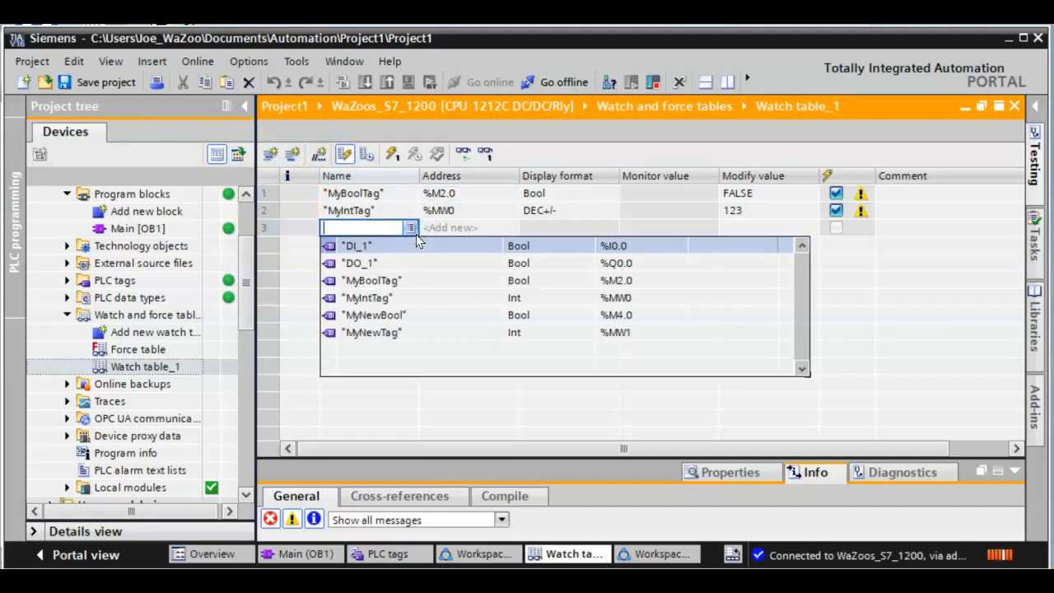
click(383, 315)
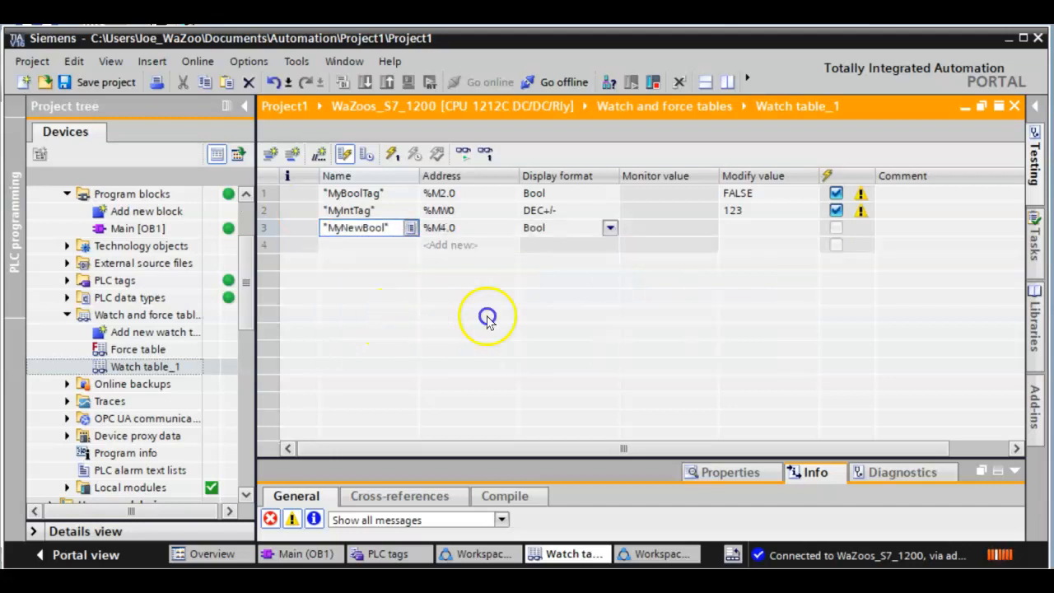
click(360, 245)
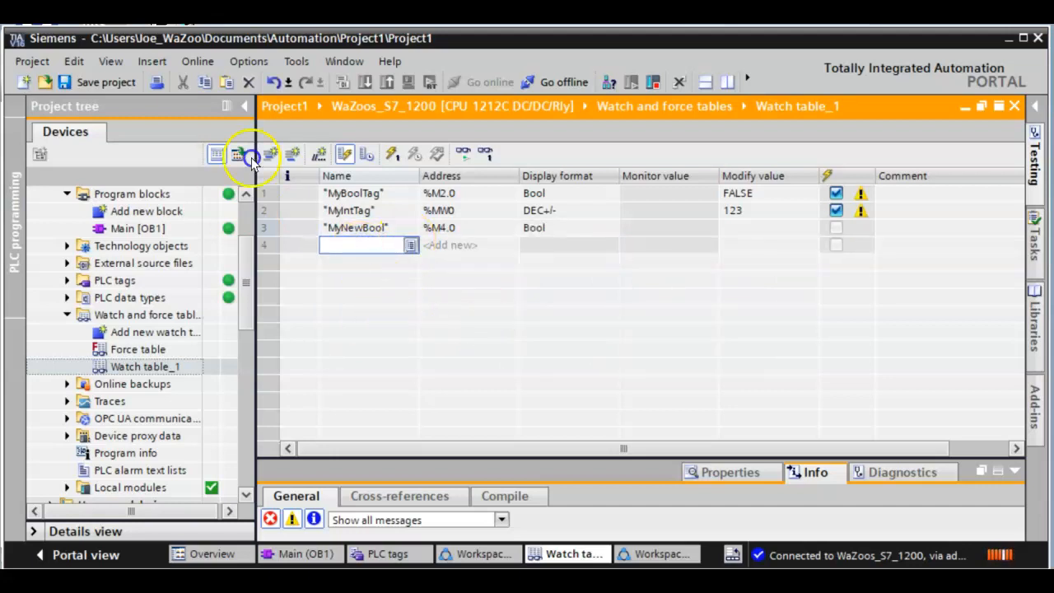
click(410, 244)
click(384, 350)
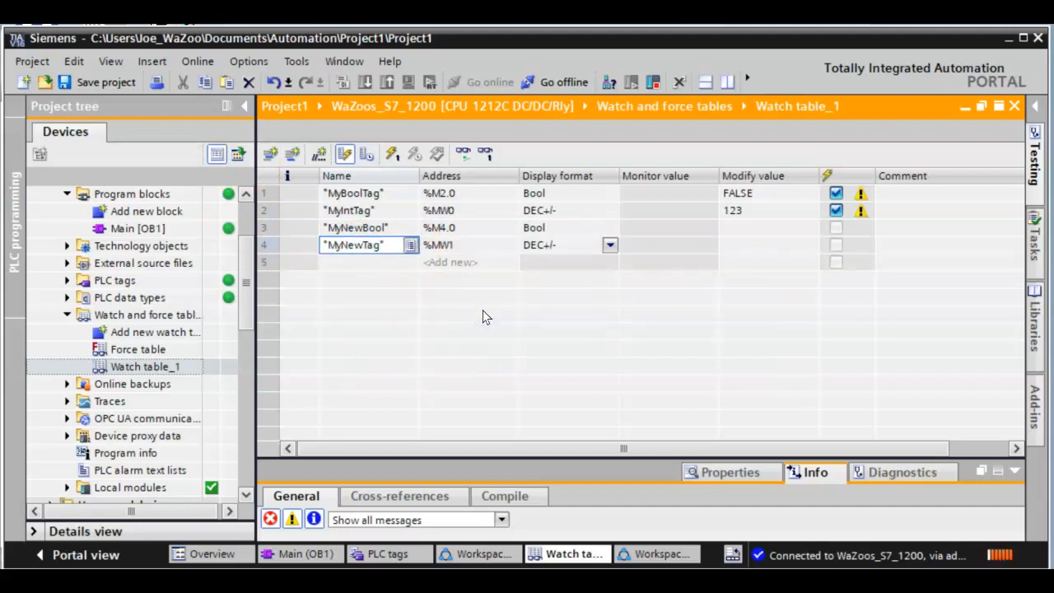
Monitor all tag values in Watch table_1 live and check the value of MyNewTag
click(450, 155)
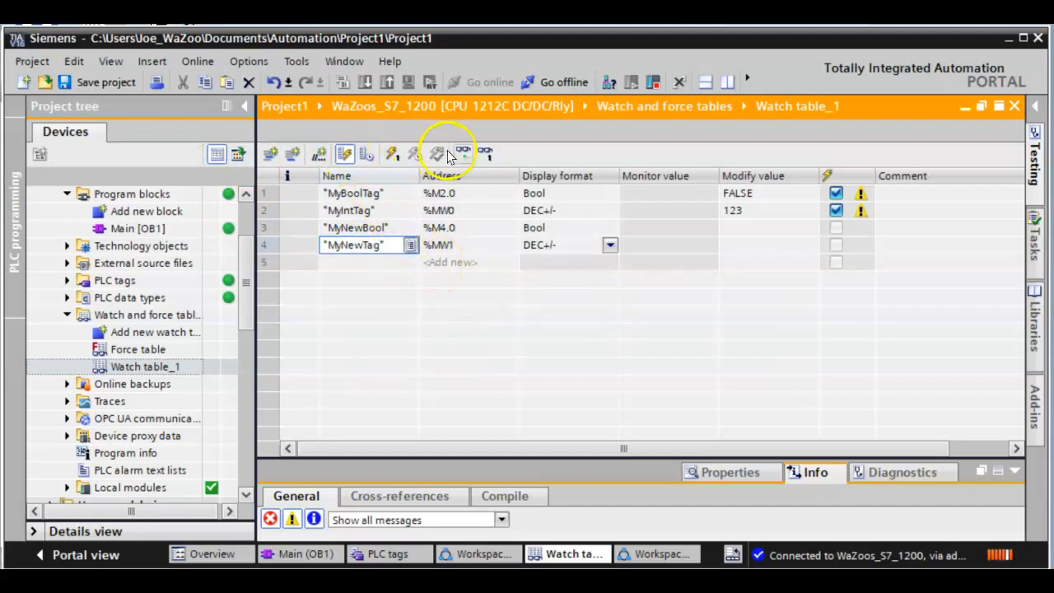
click(466, 156)
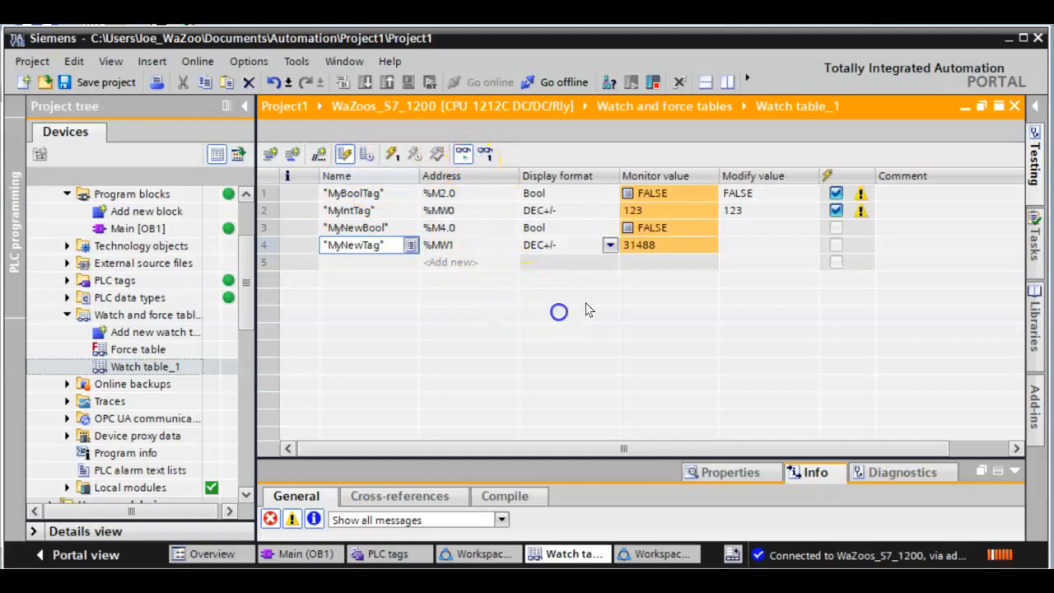
click(660, 244)
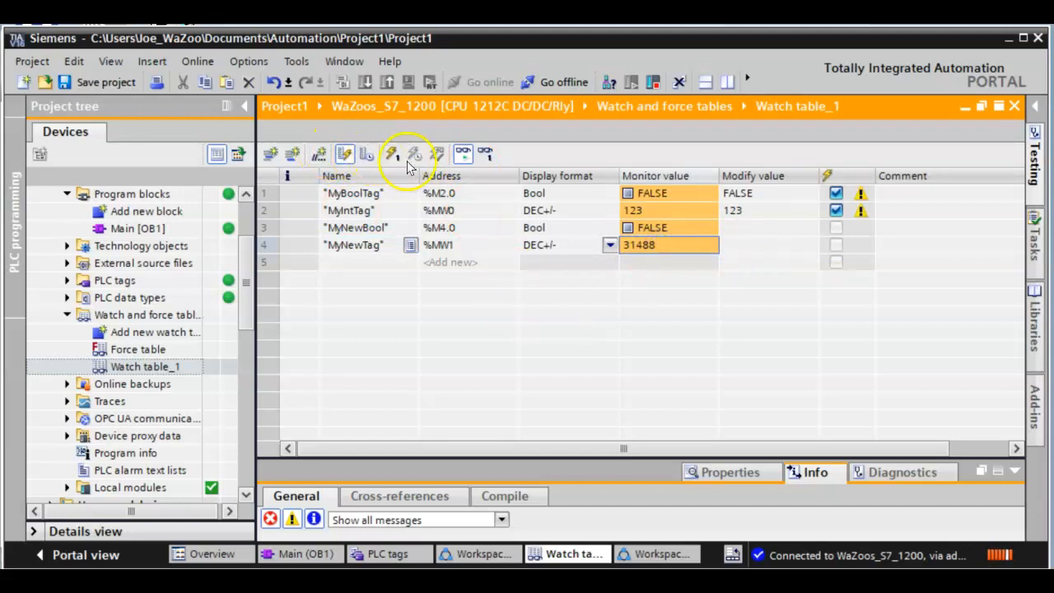
Set the modify value of MyNewTag to 0, try to write it to the PLC, and stop the live monitoring
click(763, 245)
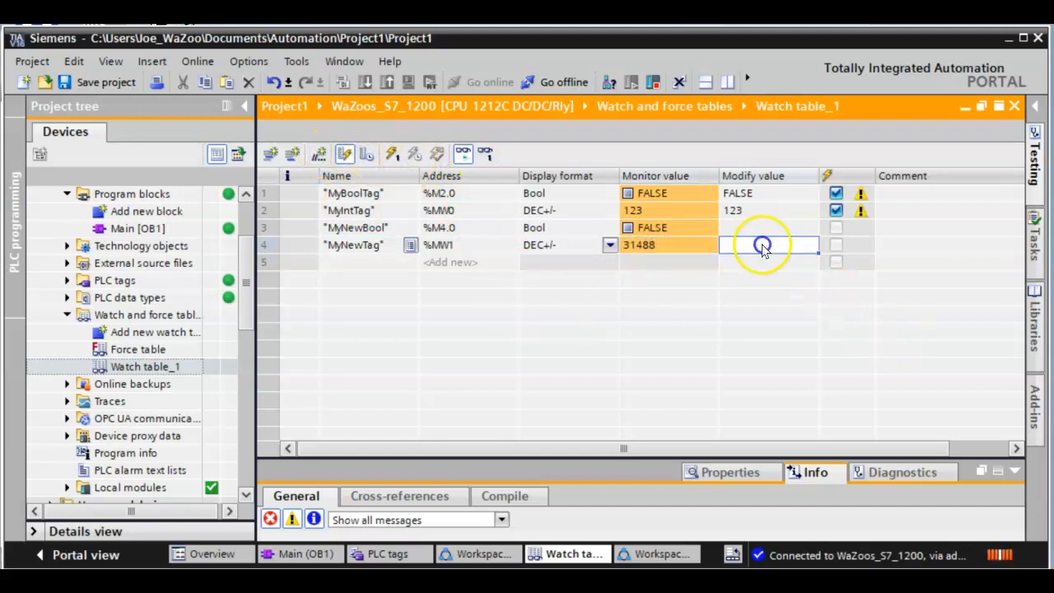
text(0)
key(Return)
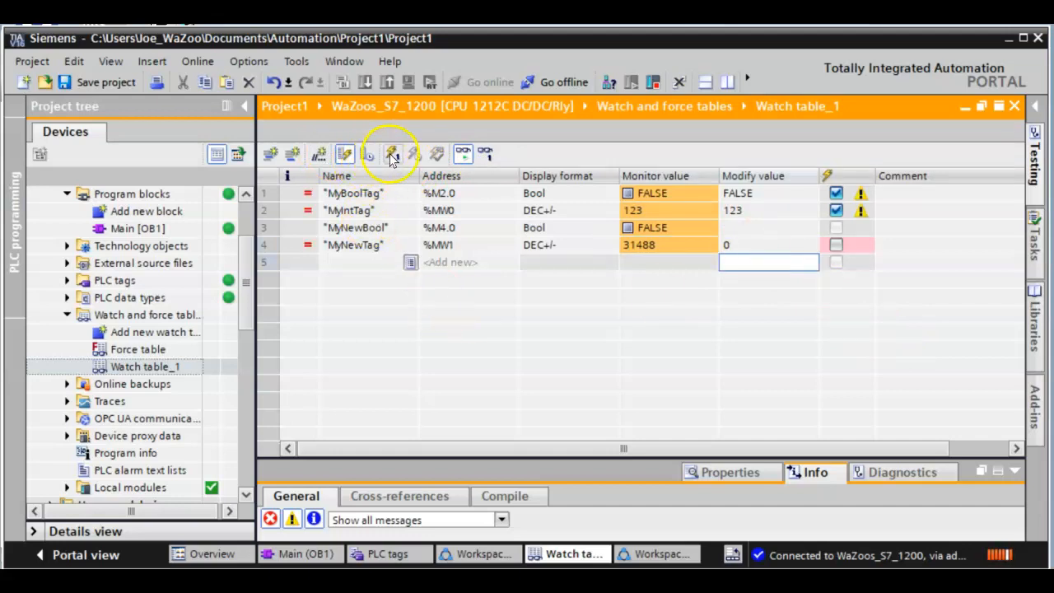
click(838, 246)
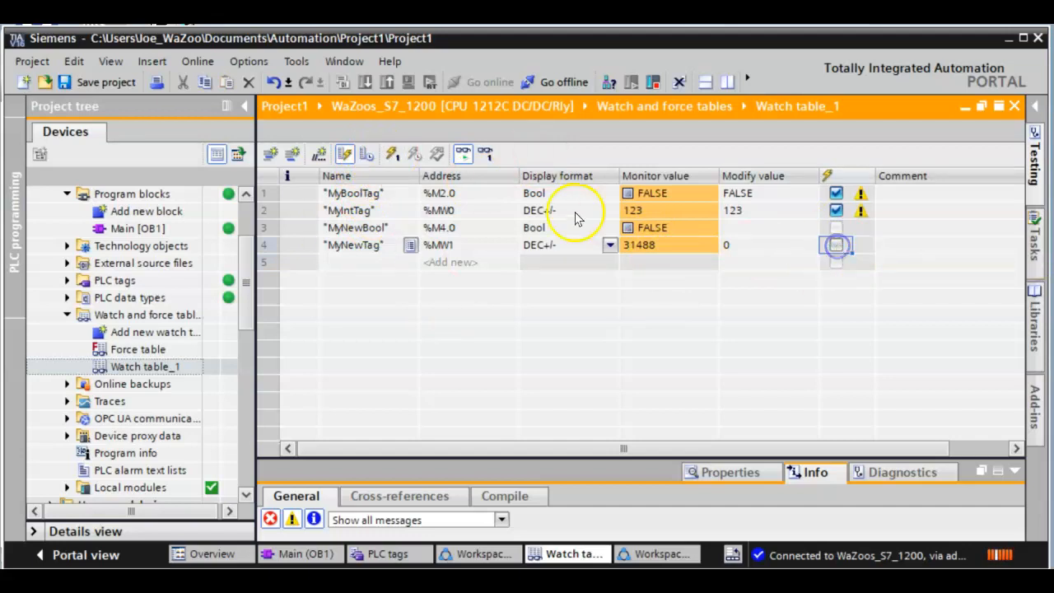
click(394, 155)
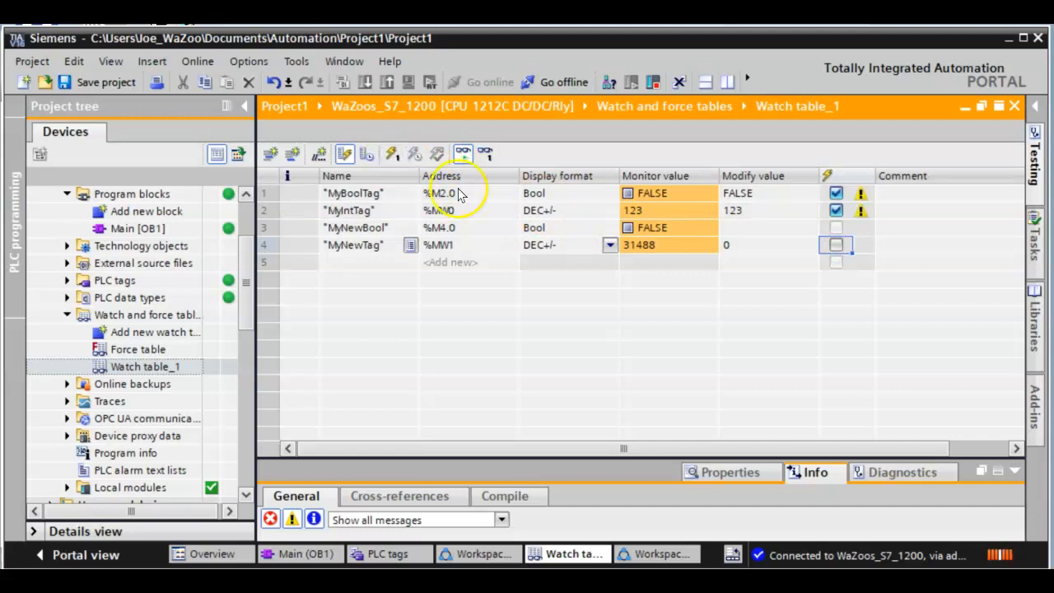
click(464, 156)
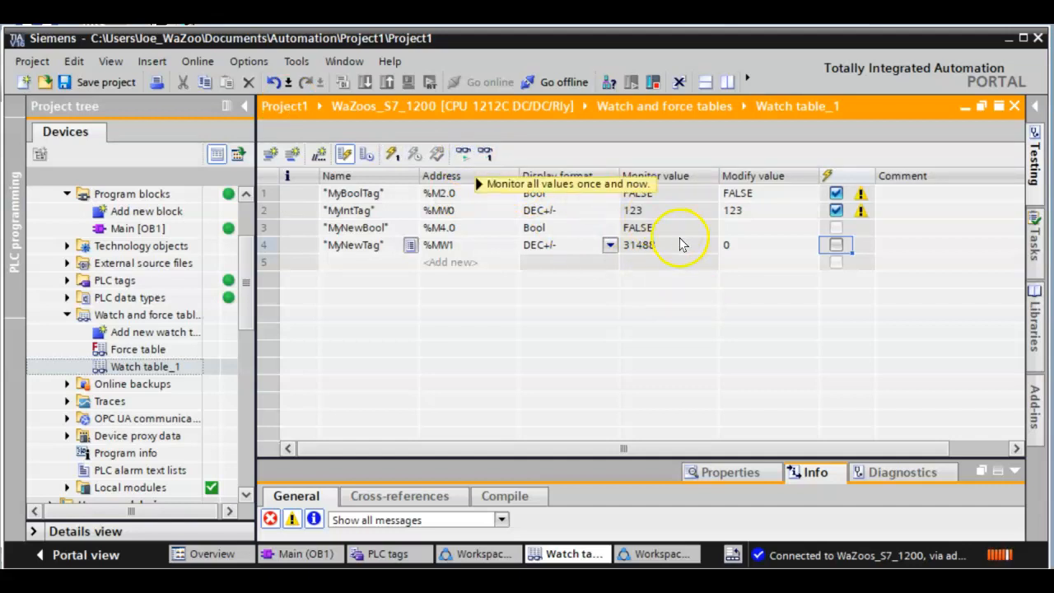
click(396, 155)
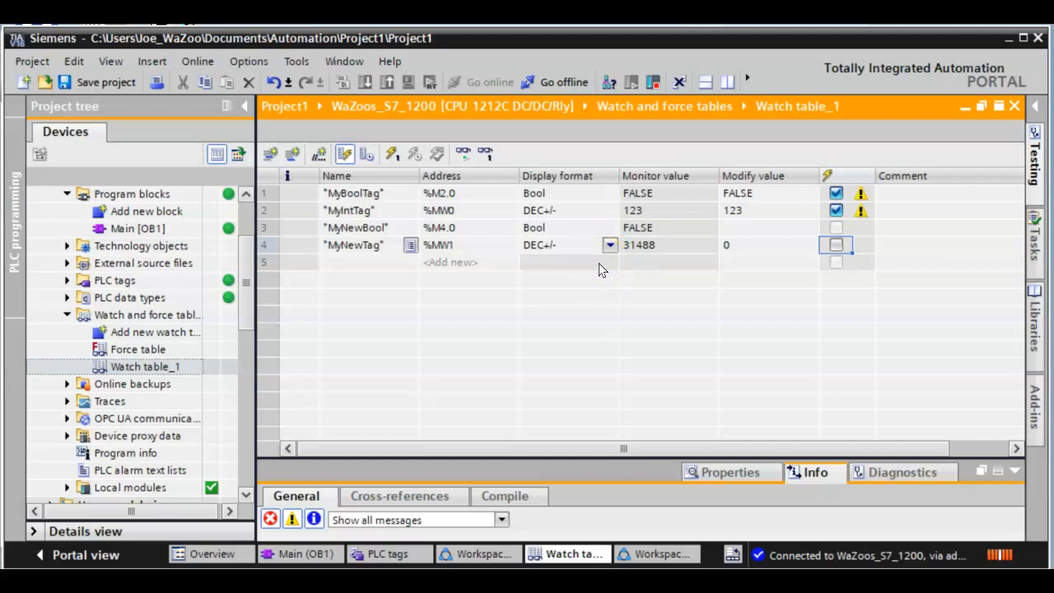
Switch to Crimson 3.2 and assign the Siemens S7 Plus Master Driver to network Protocol 1
click(761, 582)
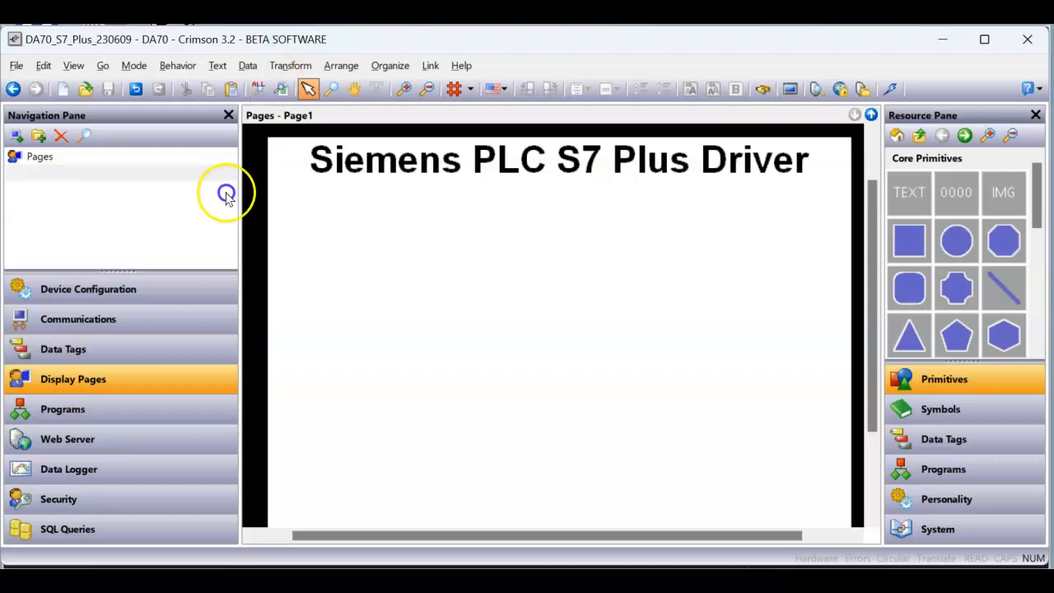
click(159, 320)
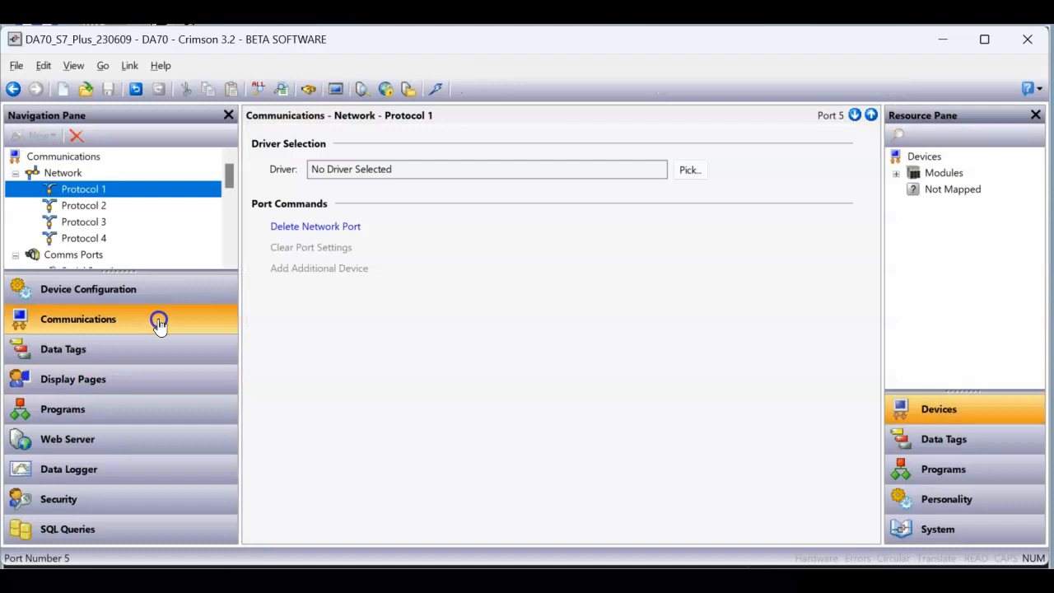
click(95, 190)
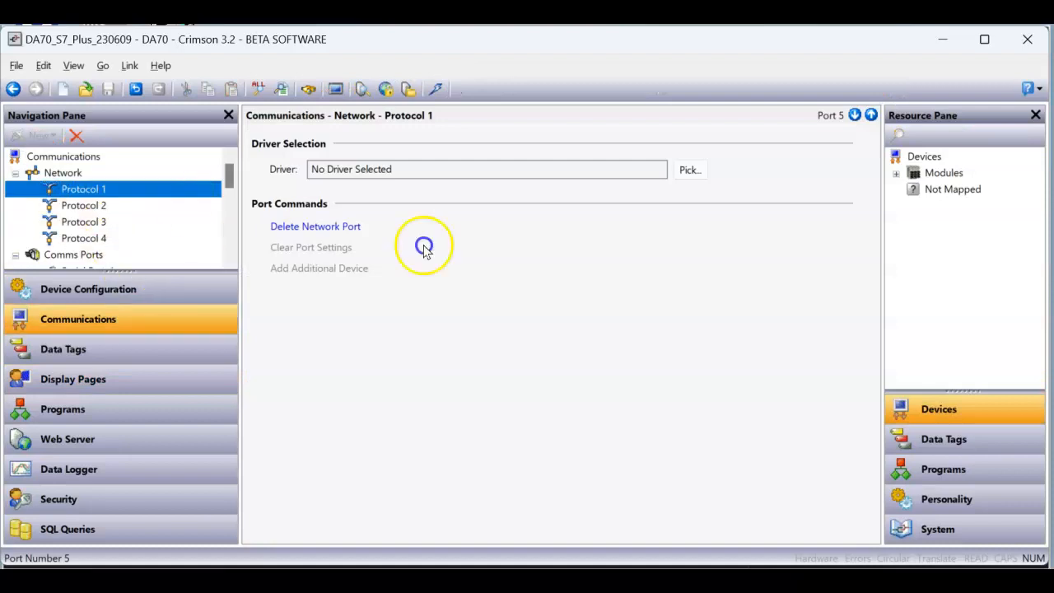
click(691, 169)
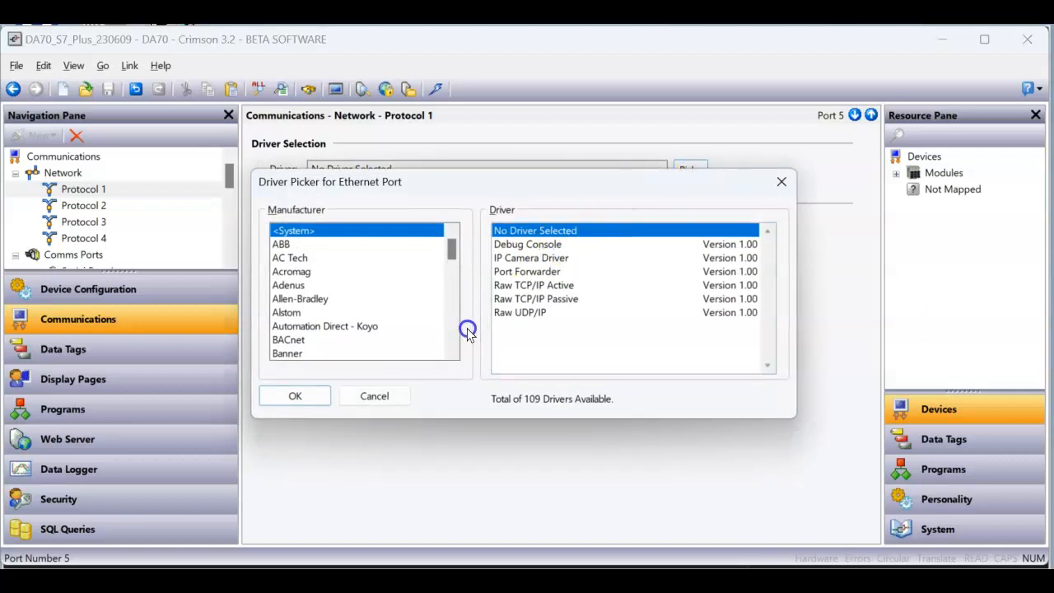
scroll(457, 330, down, 9)
scroll(457, 331, down, 4)
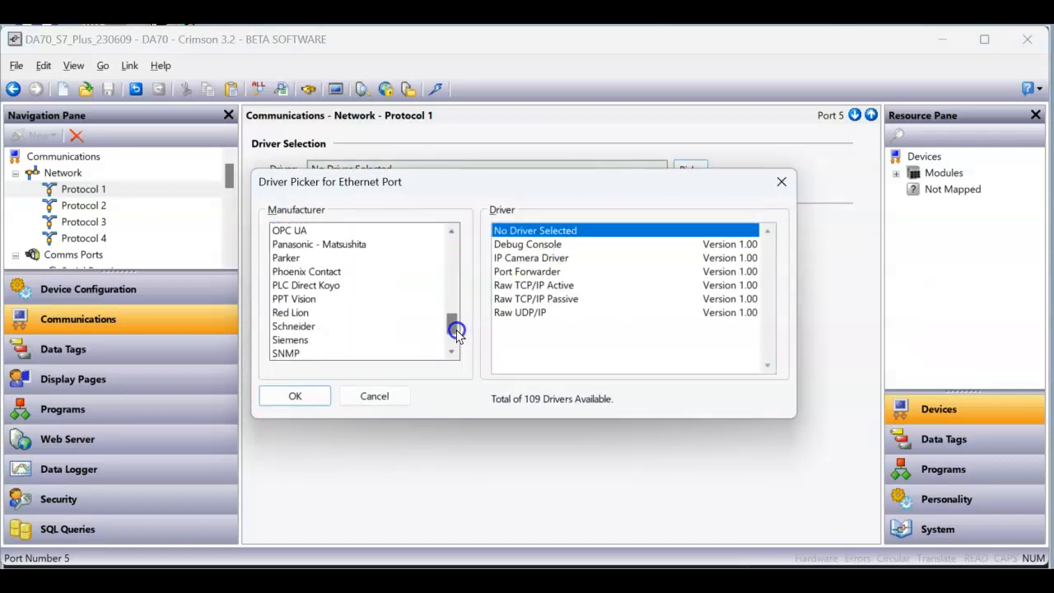
click(308, 342)
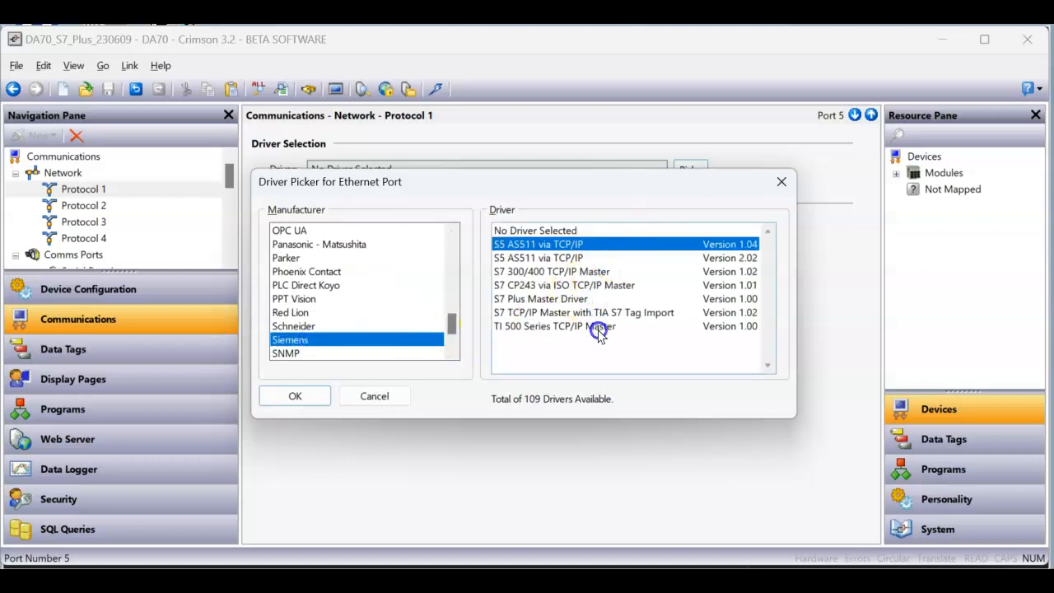
click(586, 301)
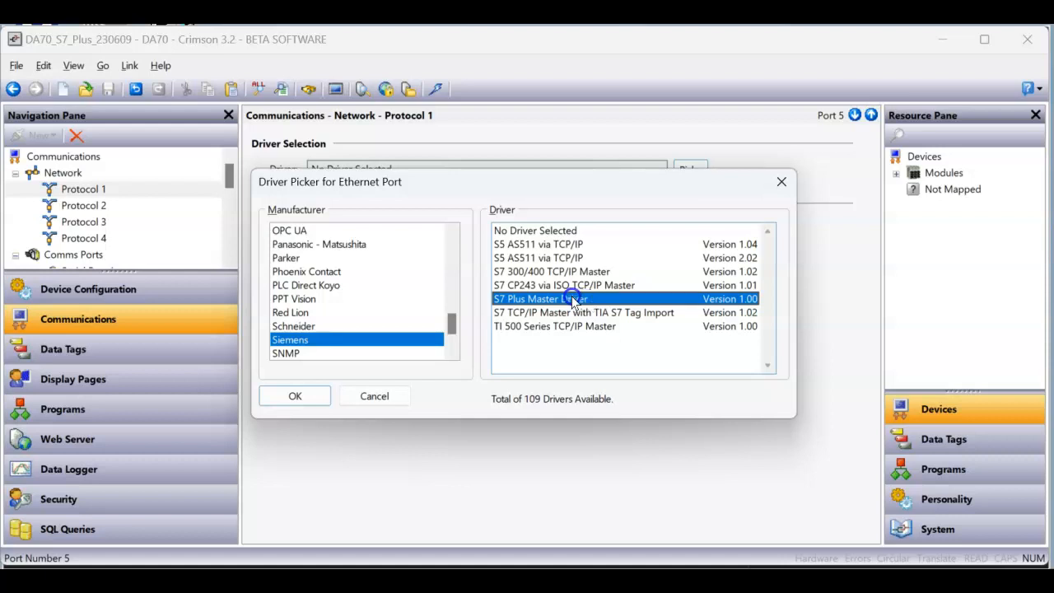
click(298, 399)
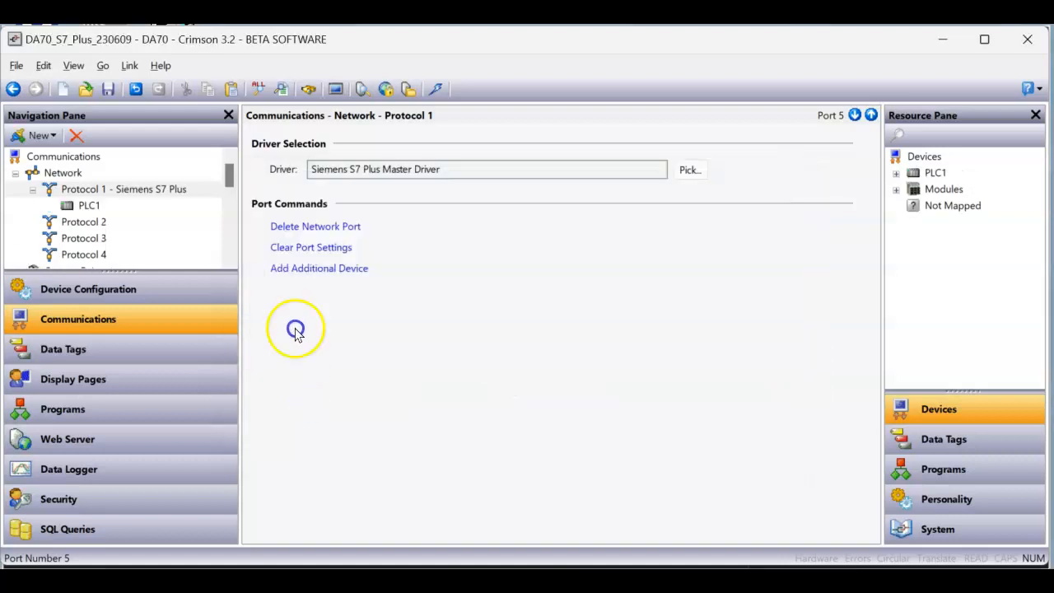
Rename the PLC1 device under Protocol 1 as WaZoos_S7
click(92, 206)
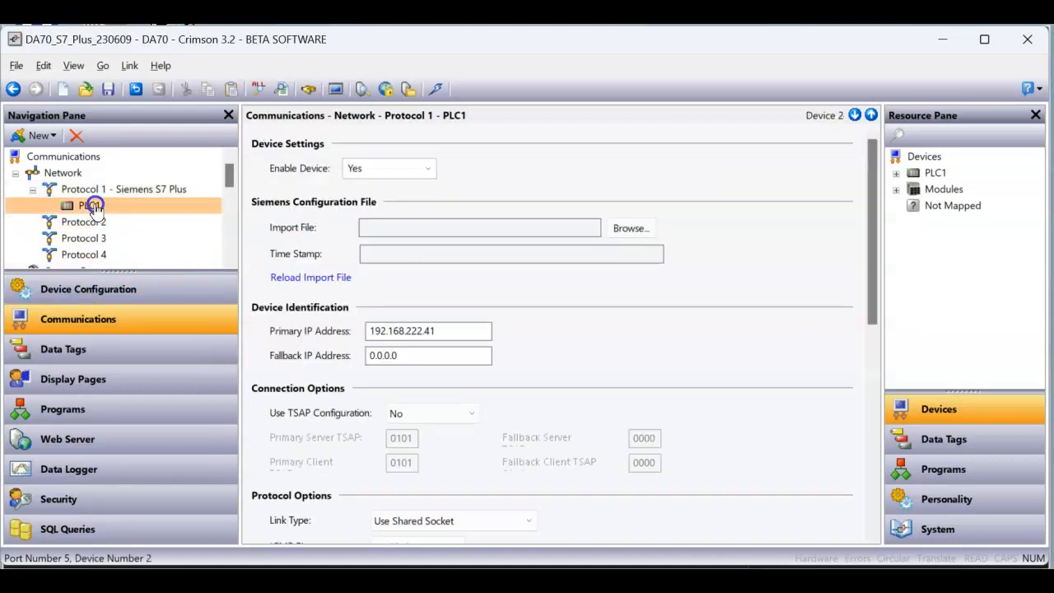
click(95, 206)
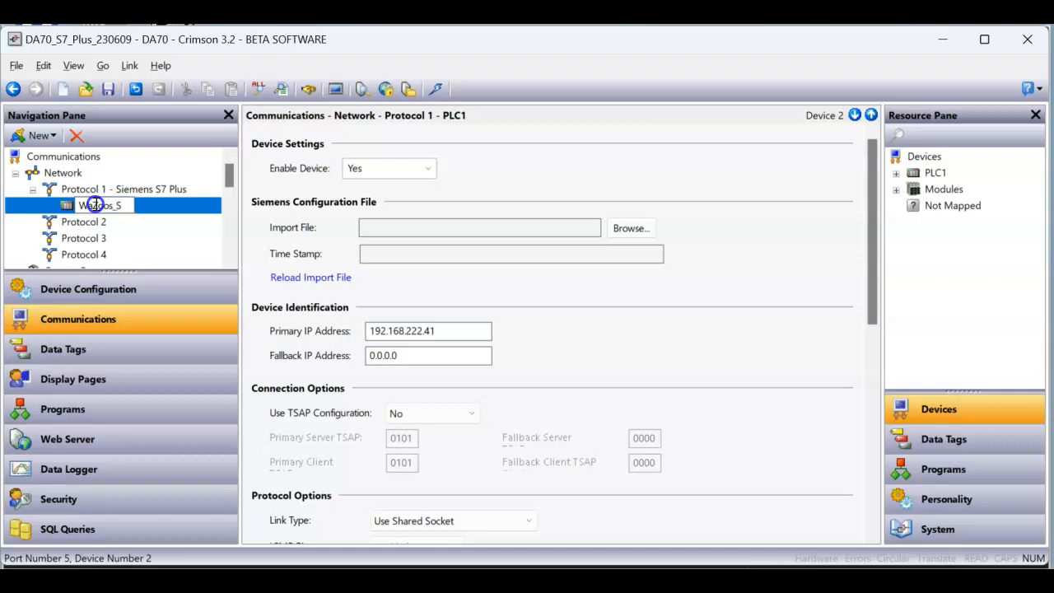
text(WaZoos_S7)
key(Return)
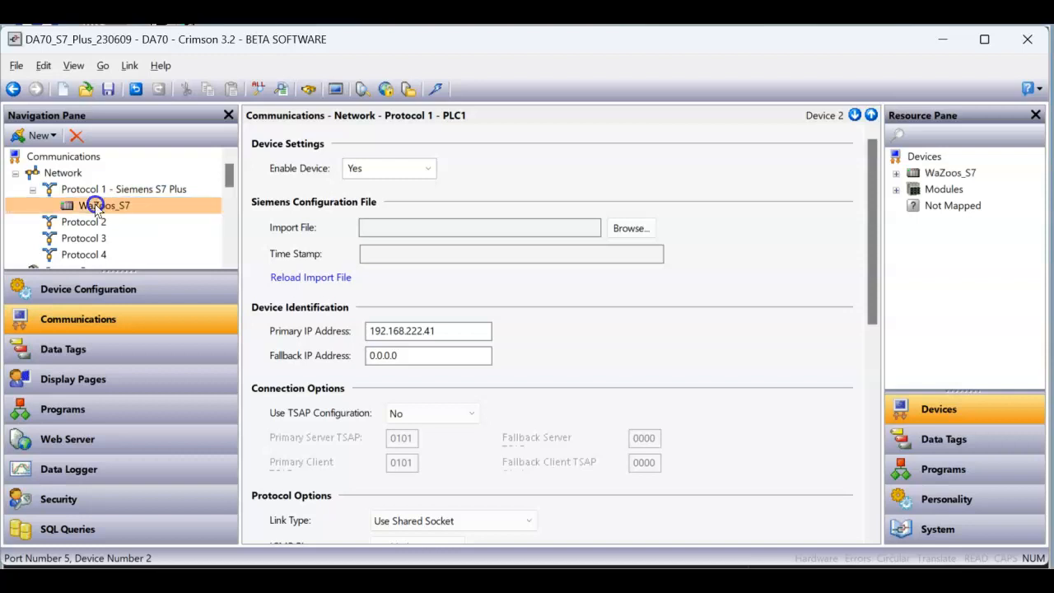
click(94, 206)
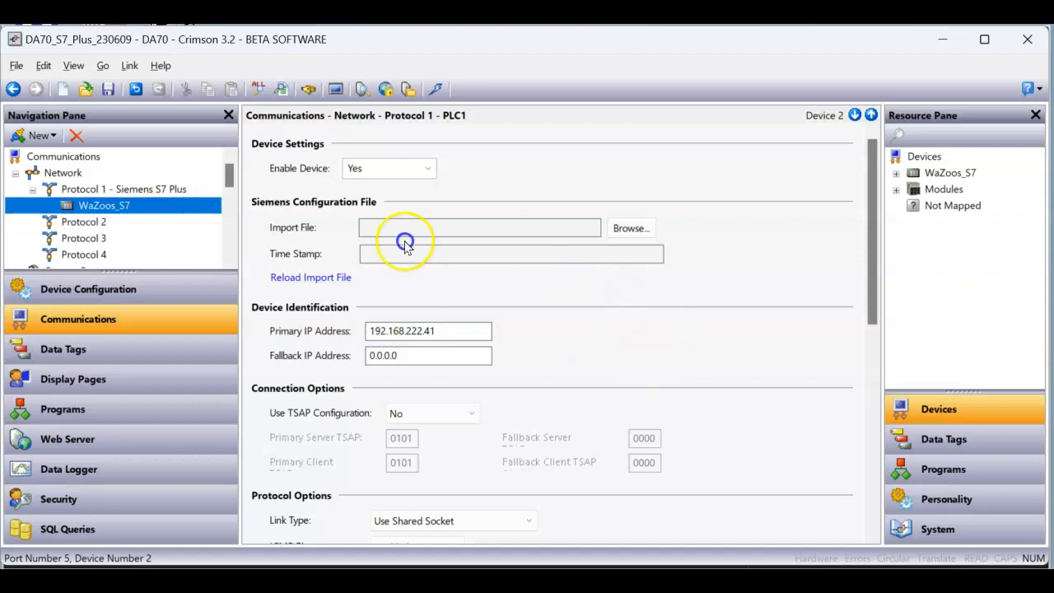
Browse for the device's Siemens import file and search the Program blocks and PLC tags folders inside 230609 for ZIP files
click(632, 229)
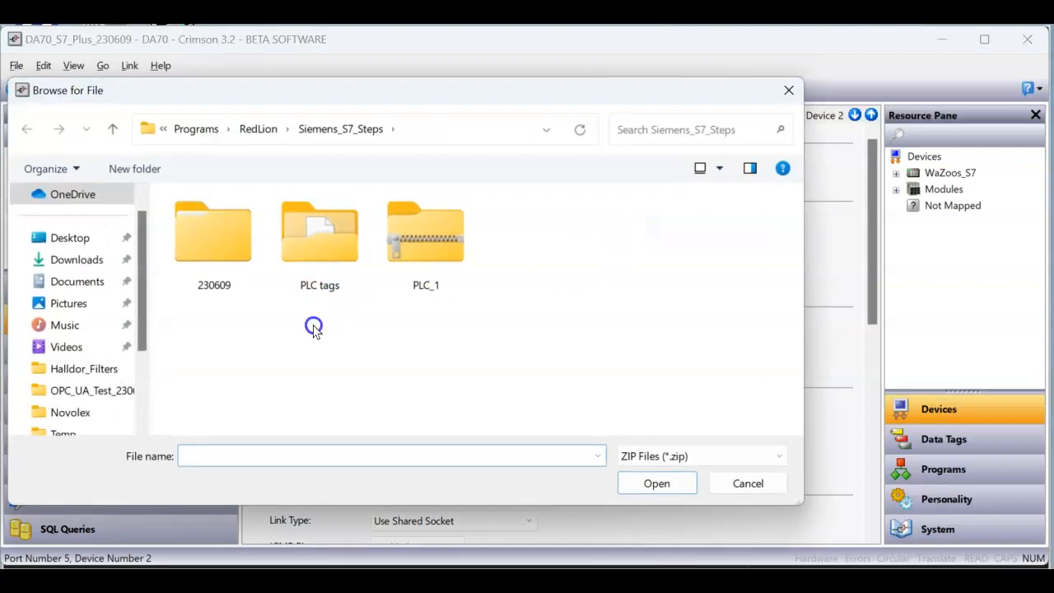
double_click(226, 252)
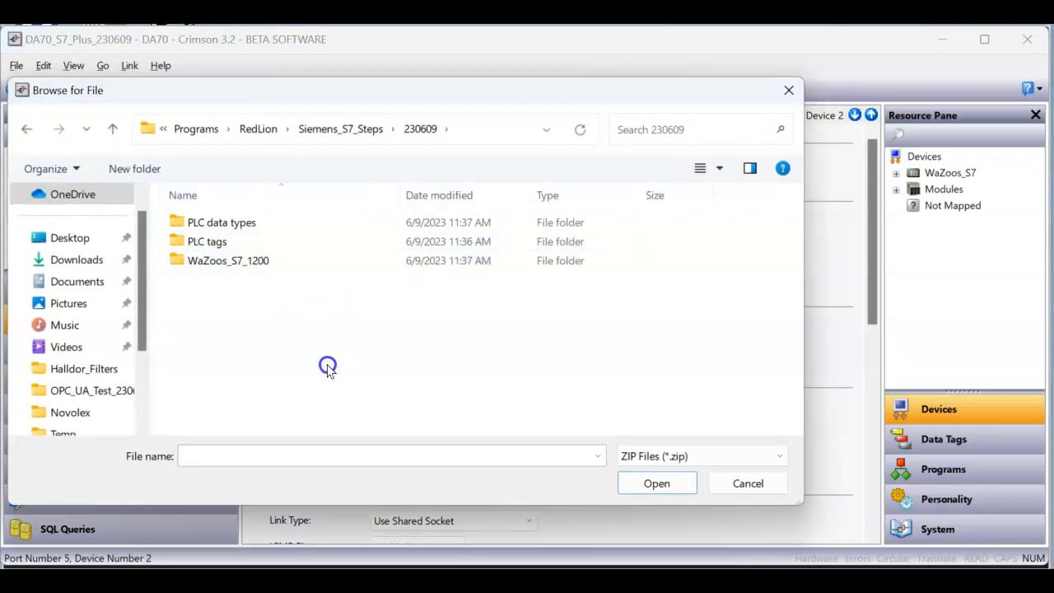
click(228, 265)
double_click(228, 263)
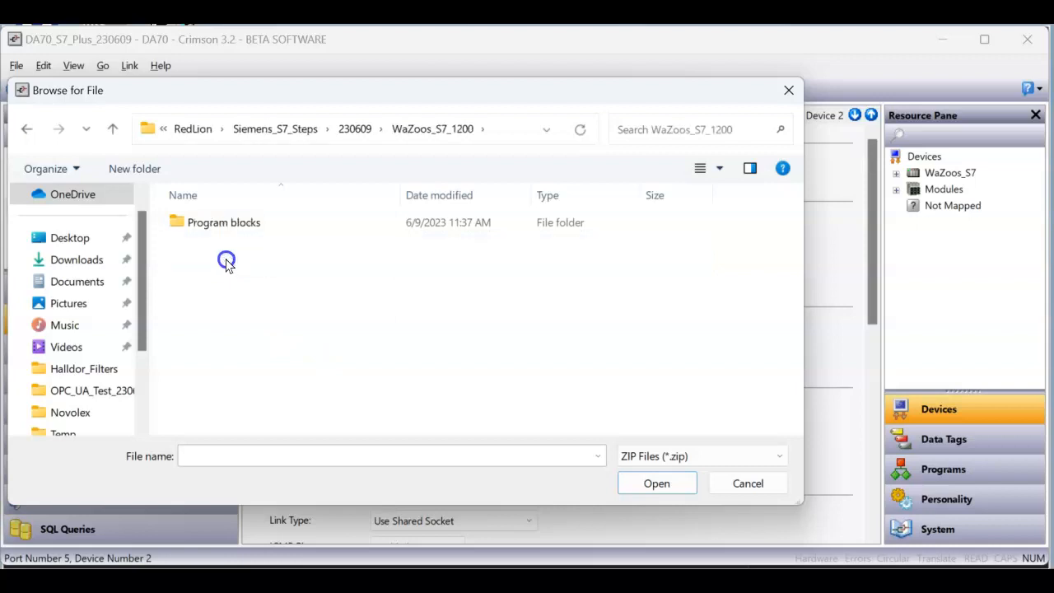
double_click(215, 228)
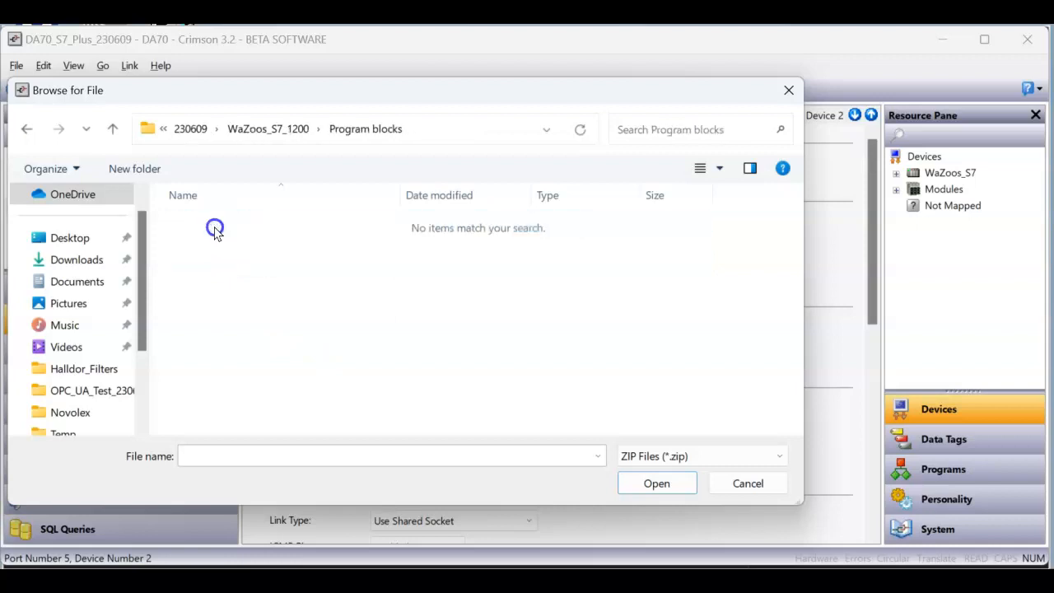
click(297, 129)
click(239, 130)
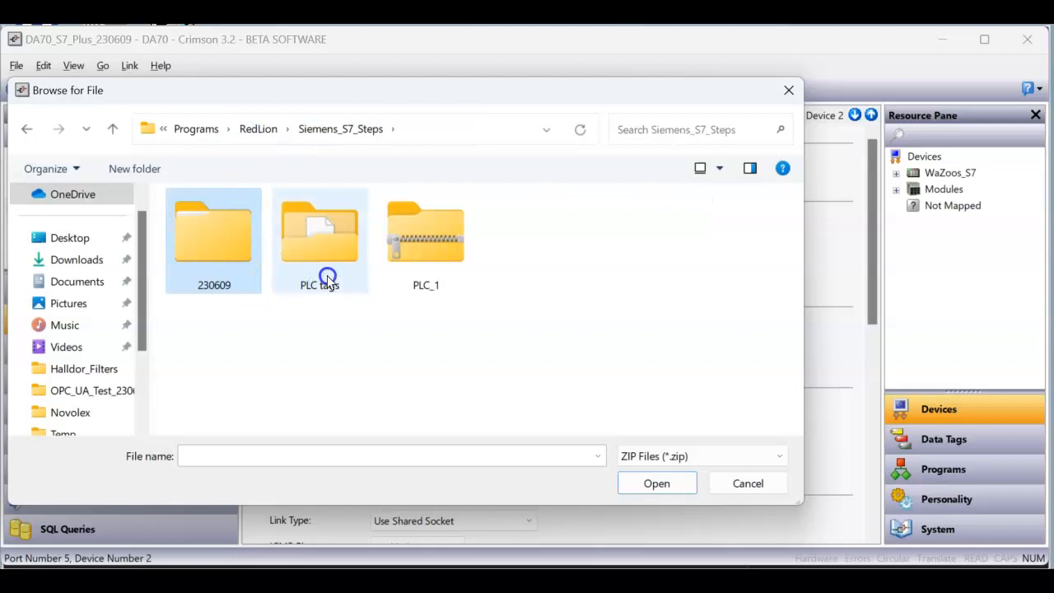
double_click(228, 245)
double_click(209, 241)
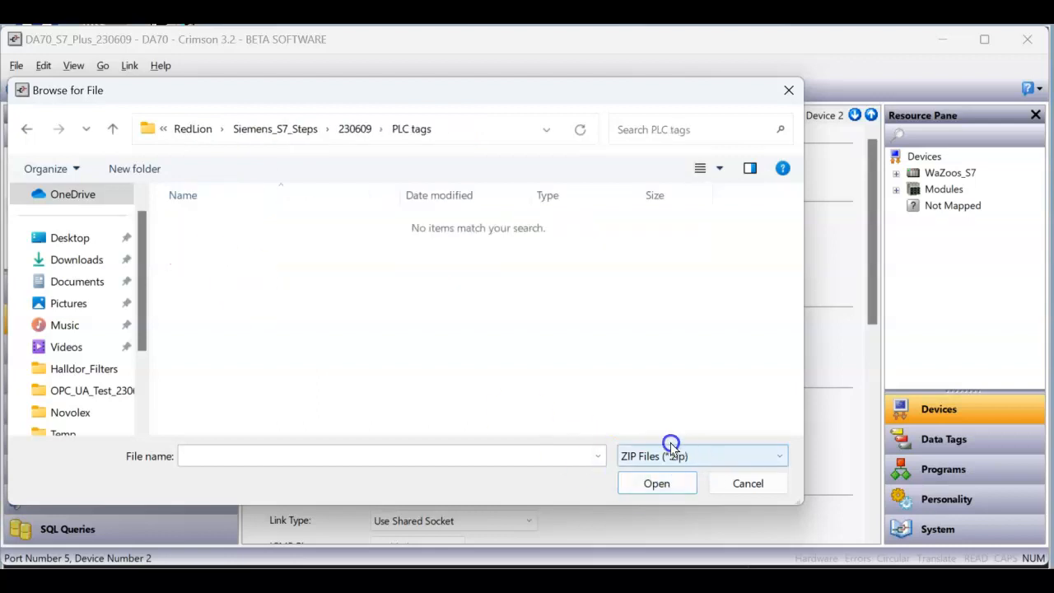
click(350, 127)
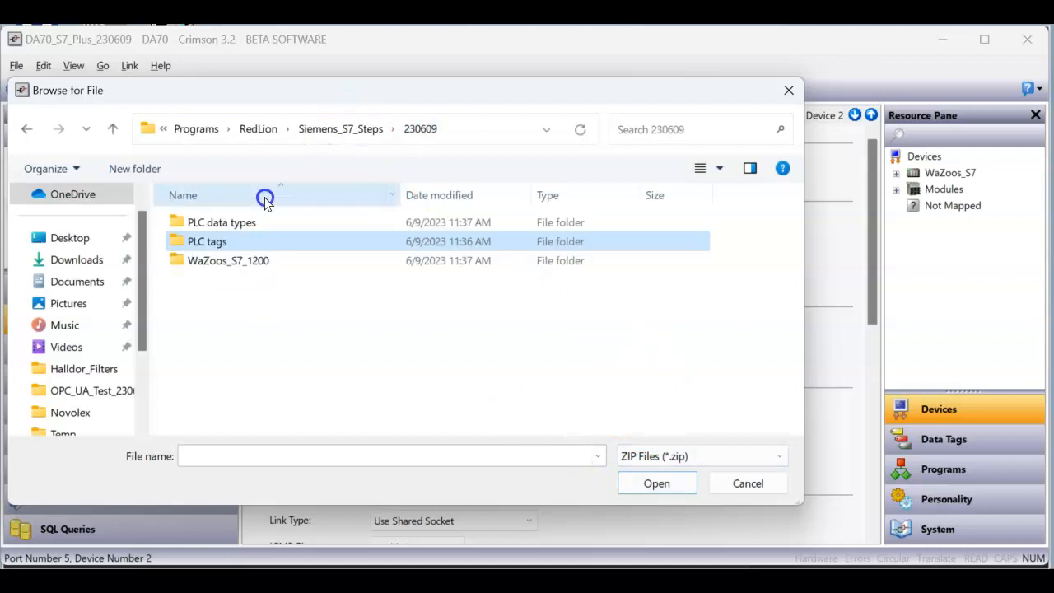
List XML files instead and import the one in the 230609 PLC tags folder as the device's Siemens configuration file
click(723, 458)
click(706, 490)
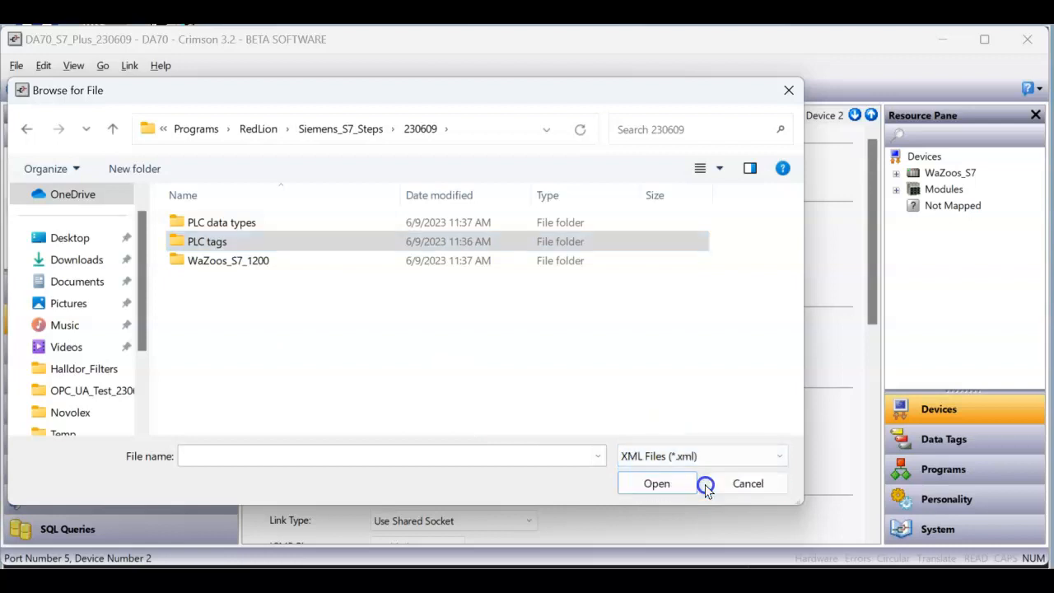
double_click(218, 262)
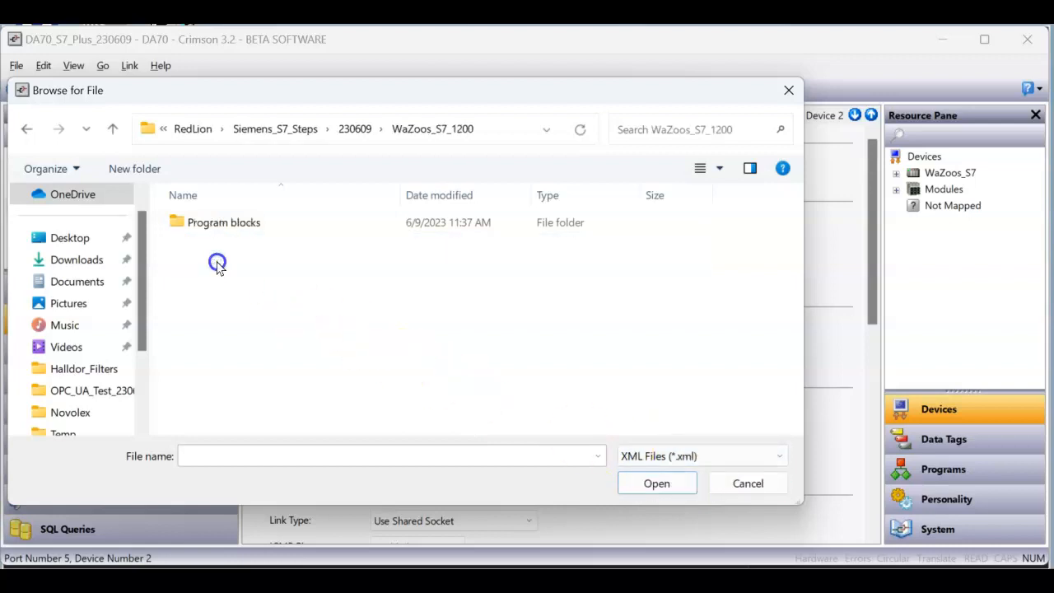
double_click(215, 224)
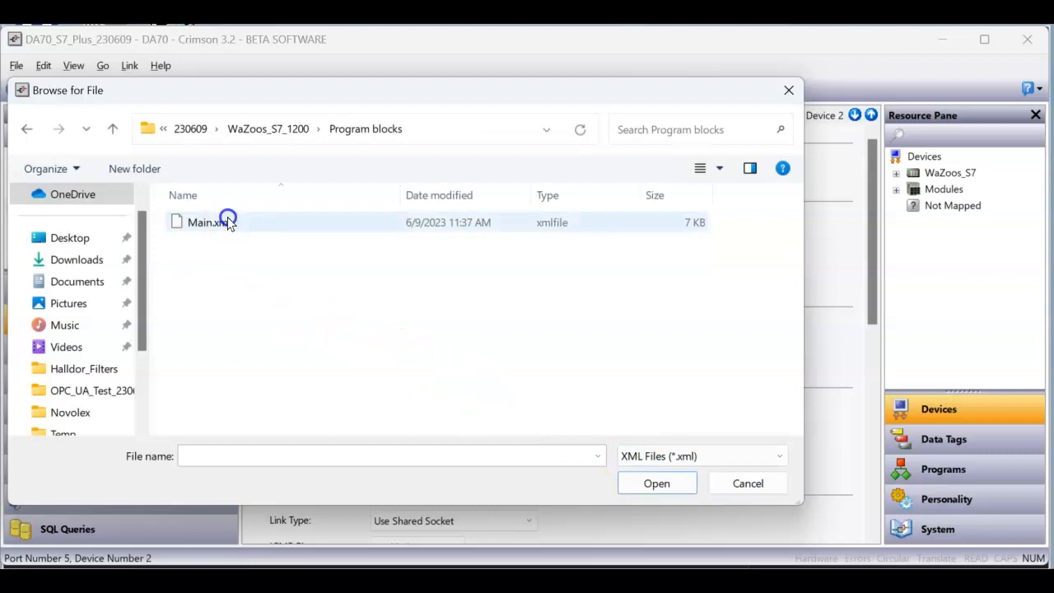
click(302, 129)
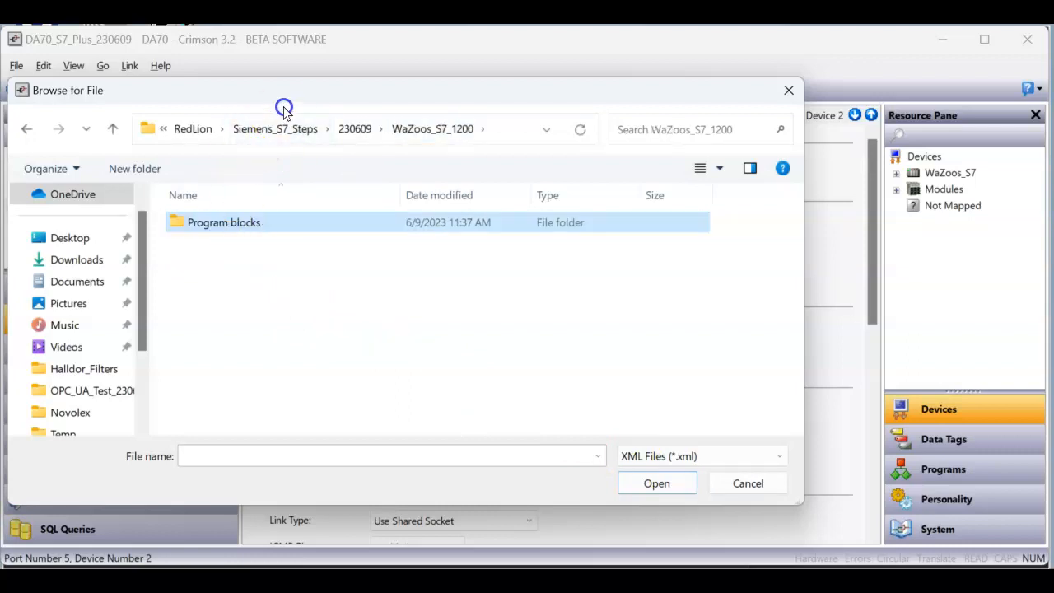
click(275, 129)
double_click(217, 261)
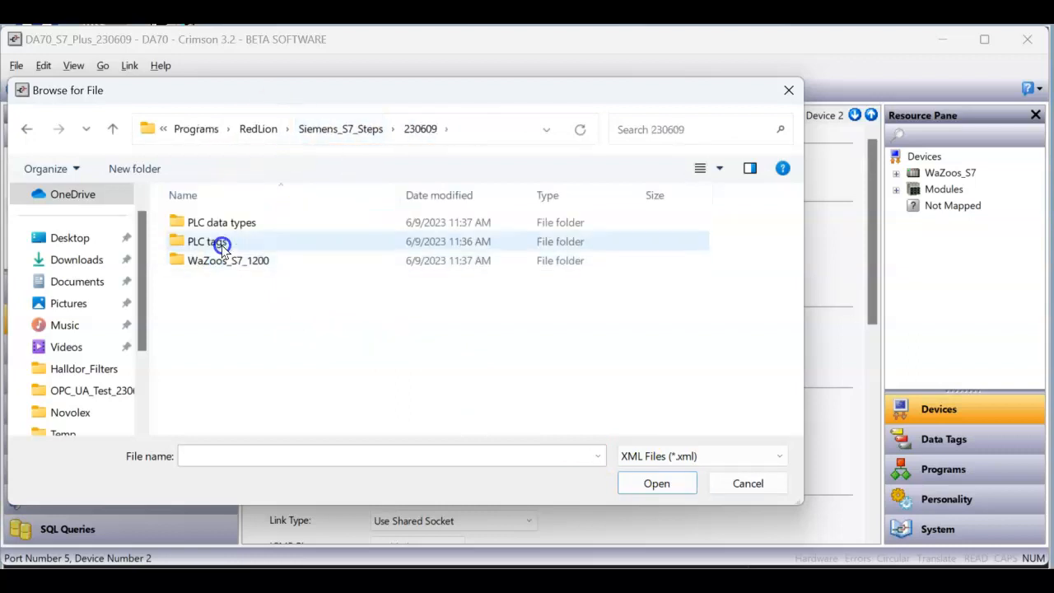
double_click(219, 242)
click(223, 224)
click(652, 491)
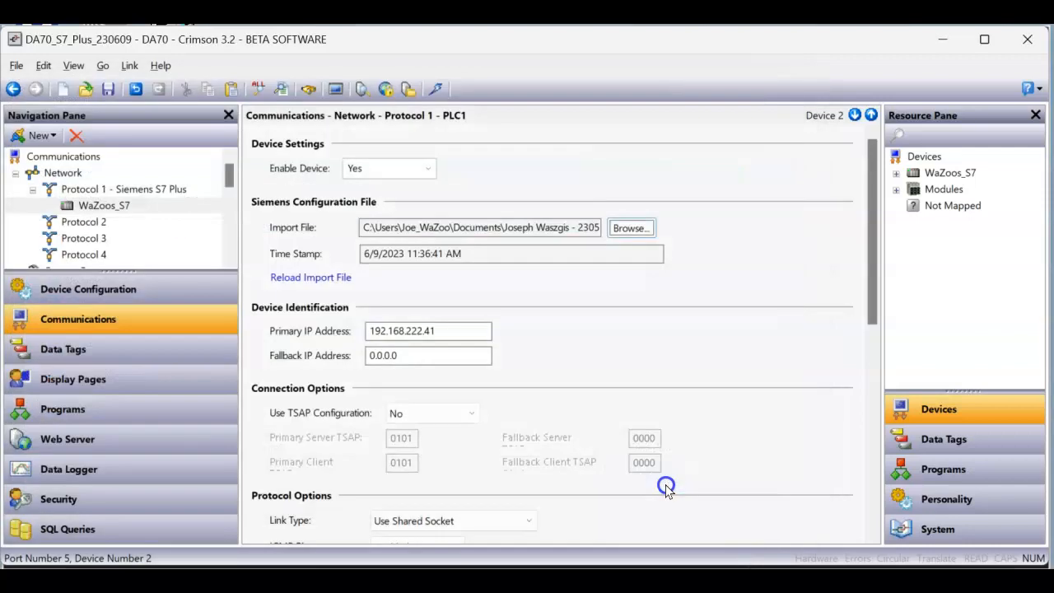
Create data tags for the WaZoos_S7 device from the imported configuration and select their folder among the data tag resources
scroll(623, 346, down, 10)
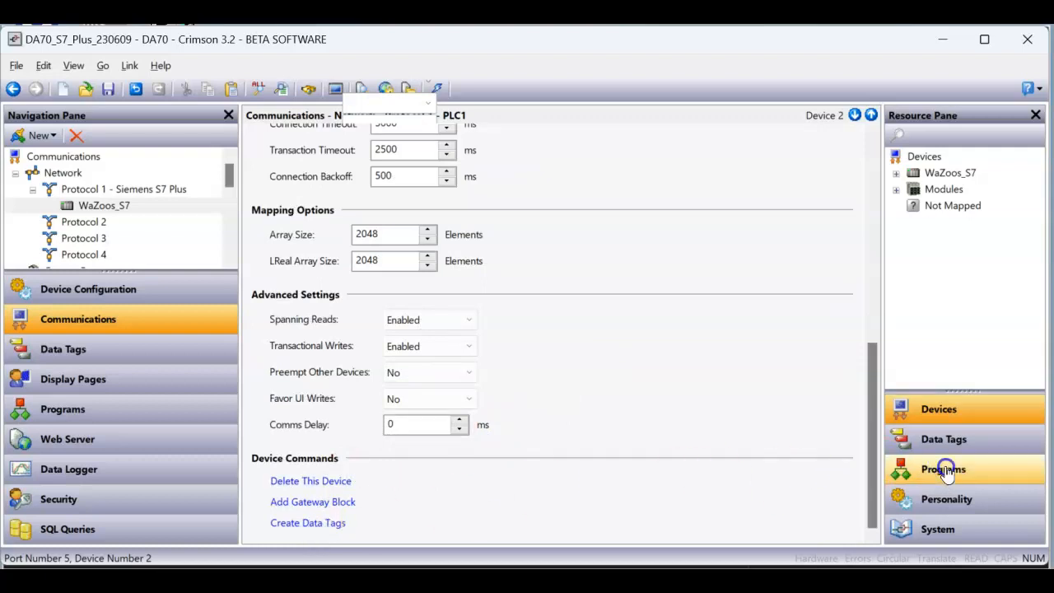
click(953, 444)
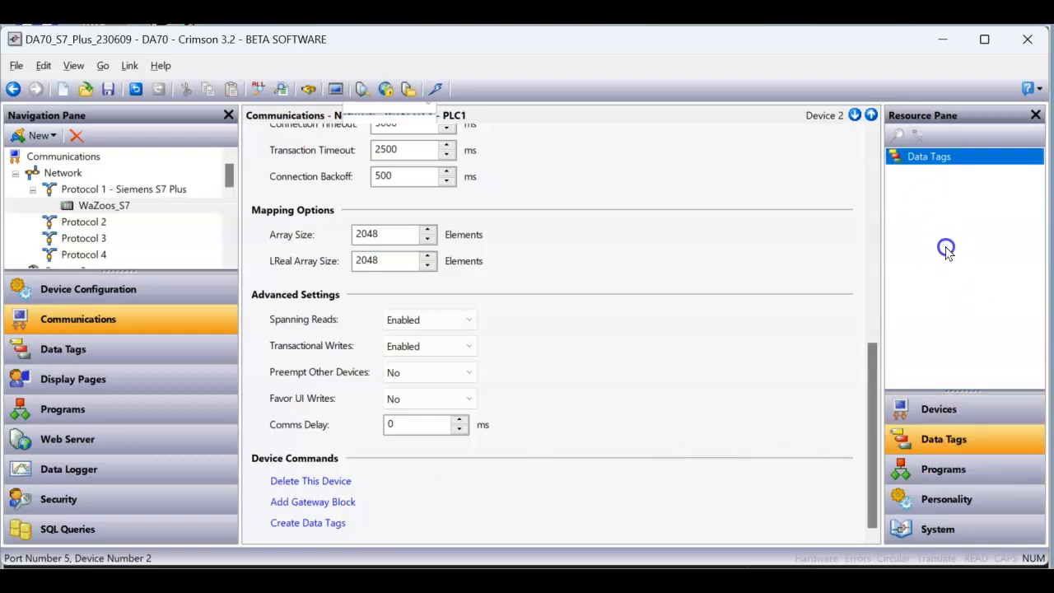
click(304, 525)
click(476, 318)
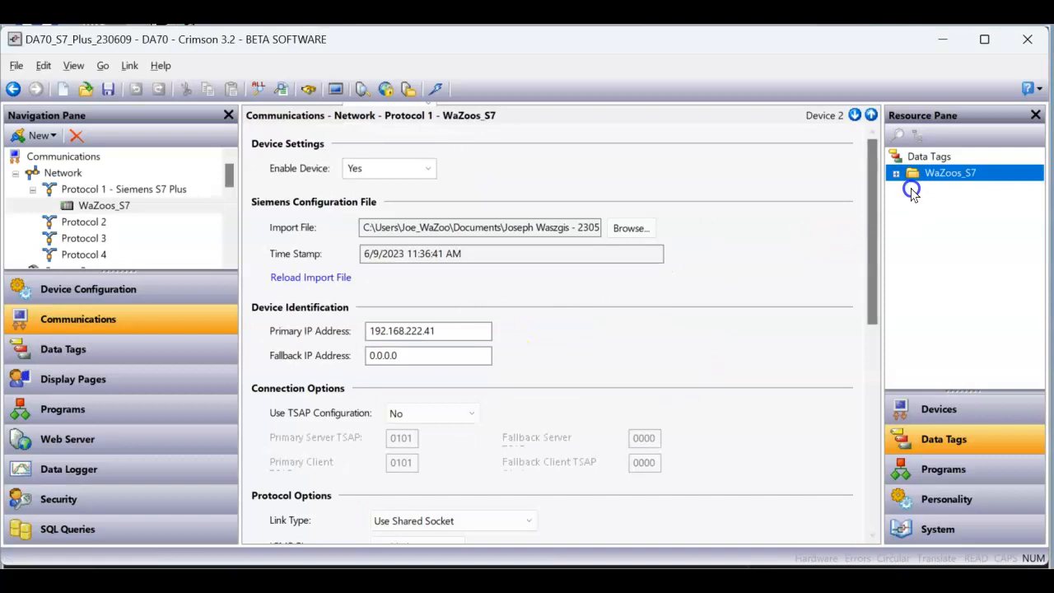
click(910, 178)
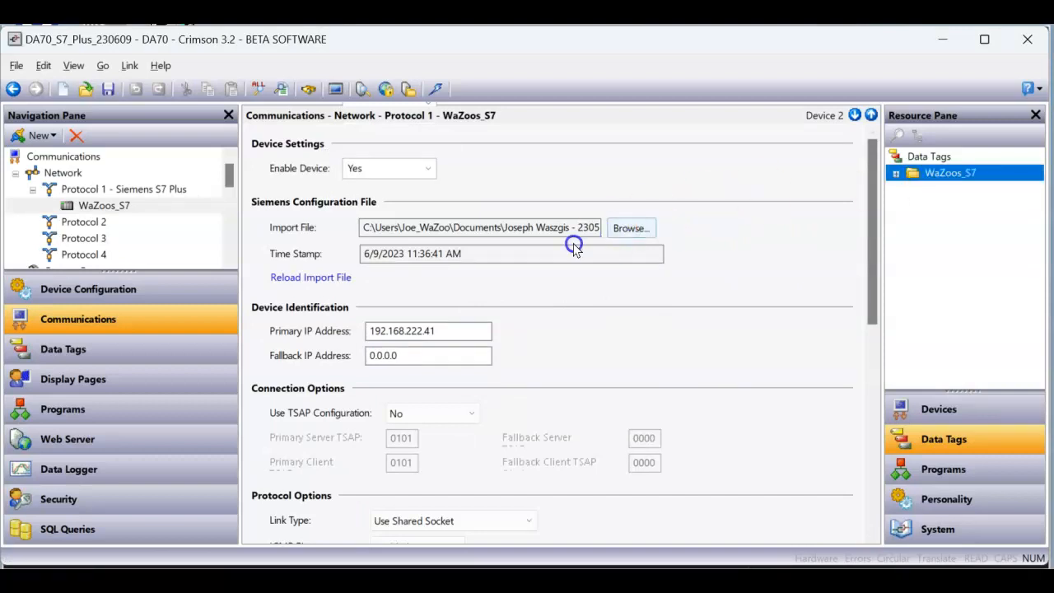
Look up the PLC in TIA Portal's project tree and, back in Crimson, set the device's primary IP address to 192.168.222.120
click(449, 331)
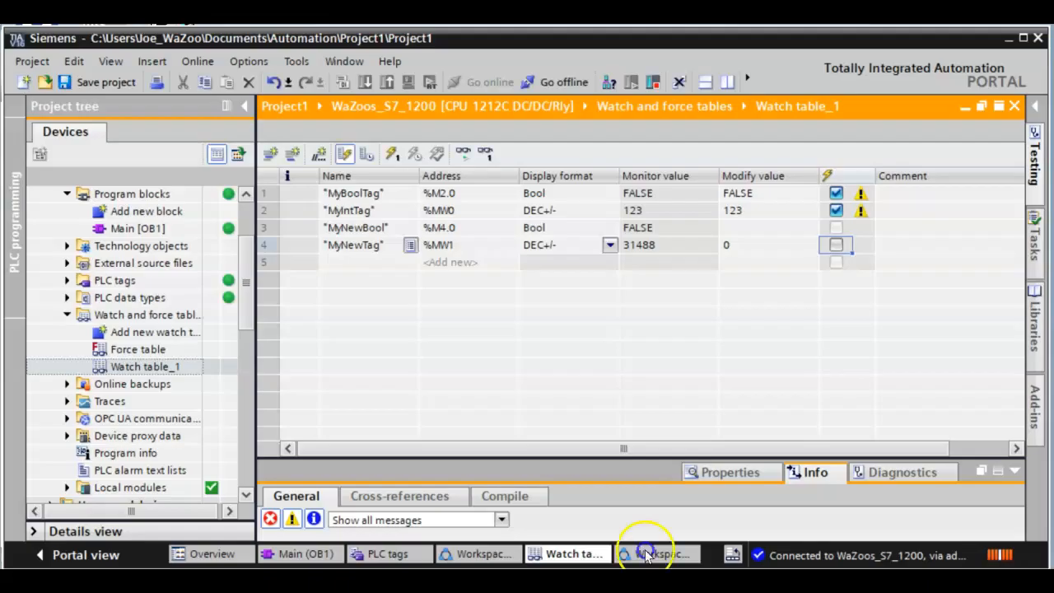
scroll(237, 332, down, 4)
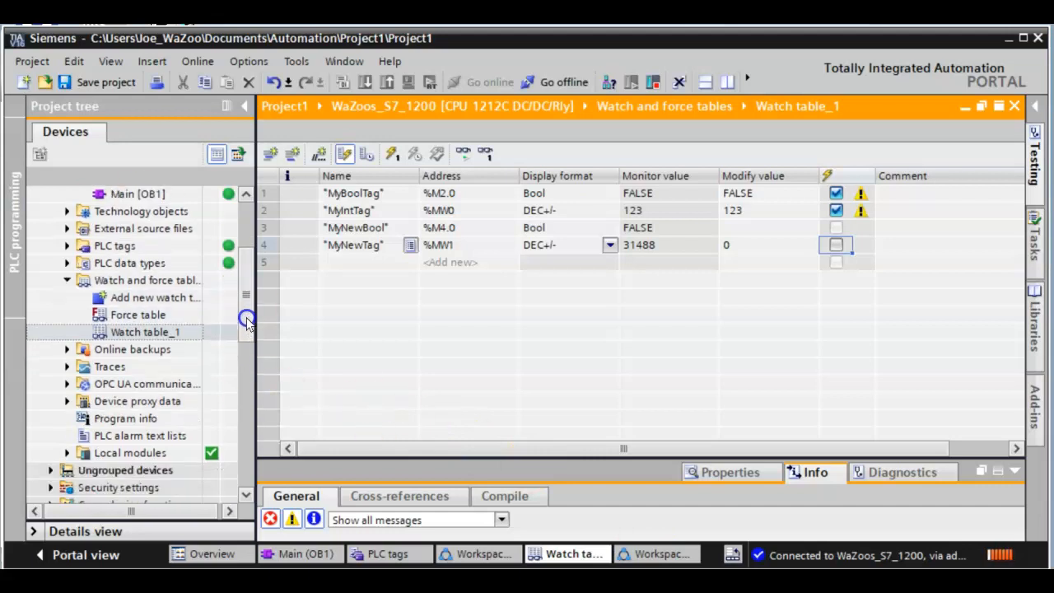
scroll(250, 363, up, 5)
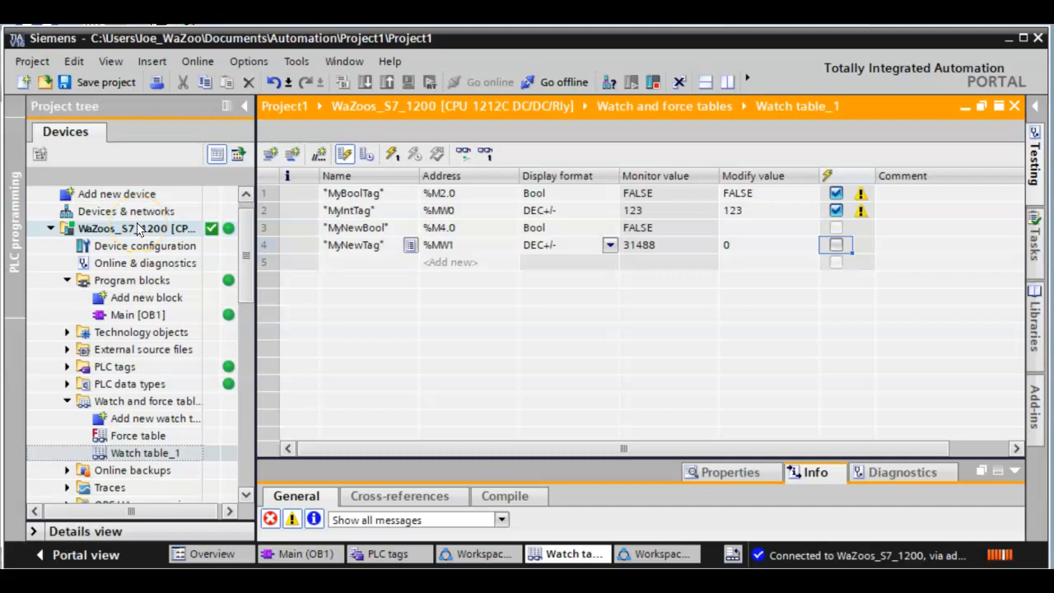
double_click(138, 231)
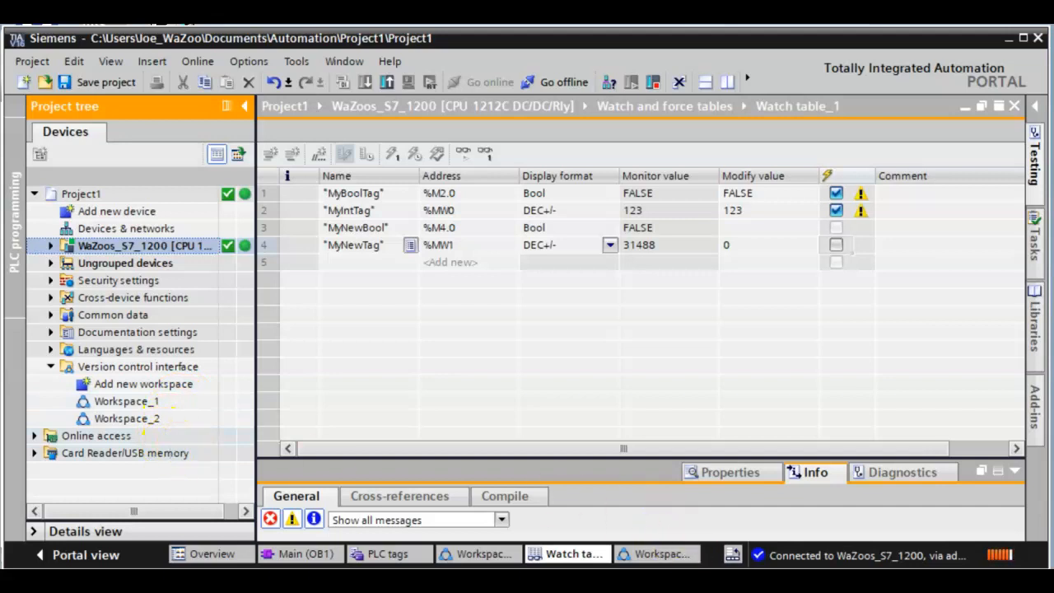
click(768, 580)
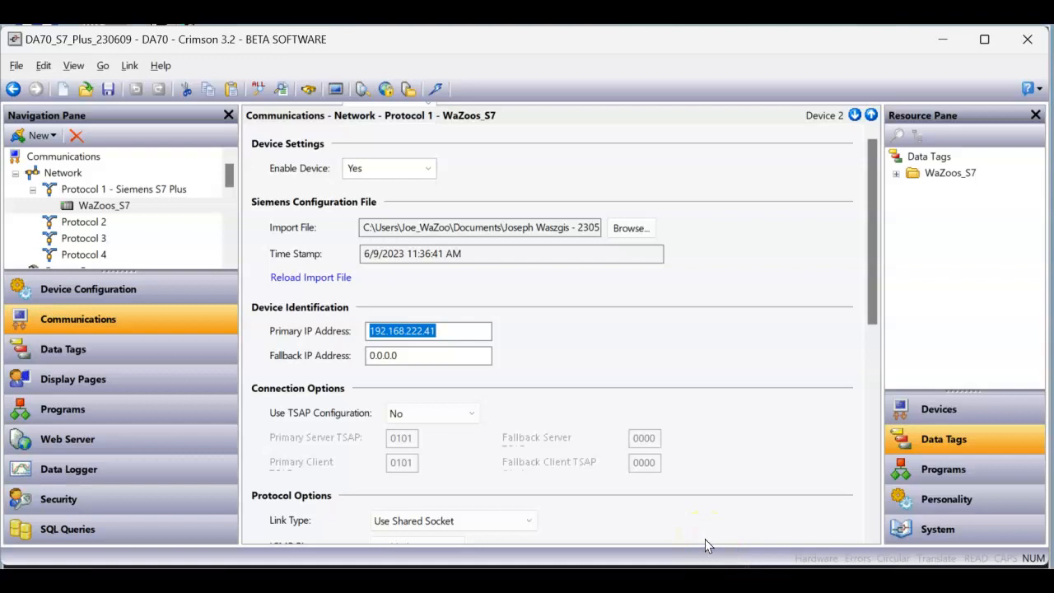
click(455, 331)
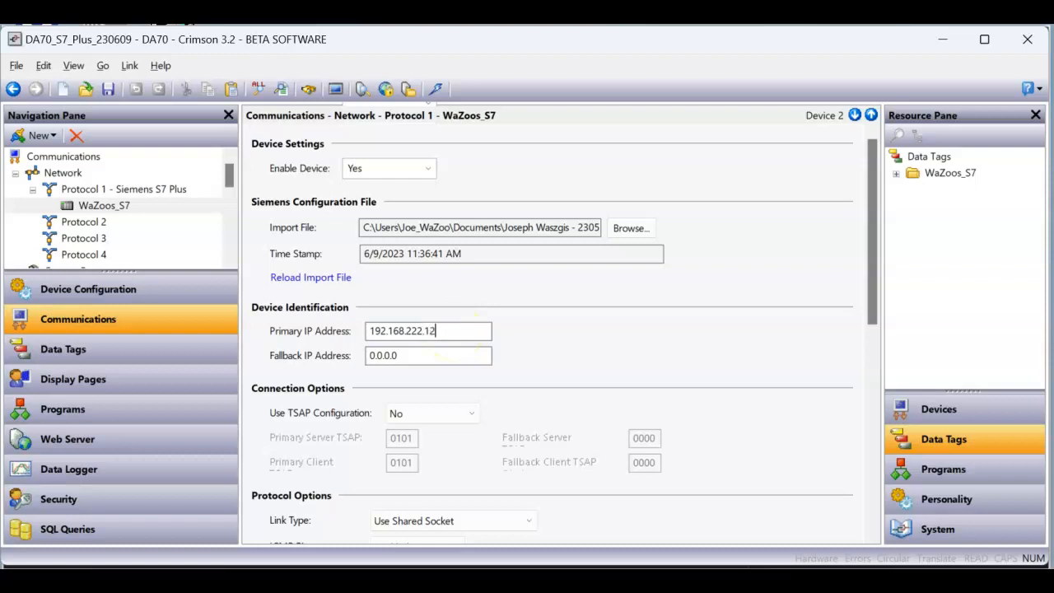
key(Return)
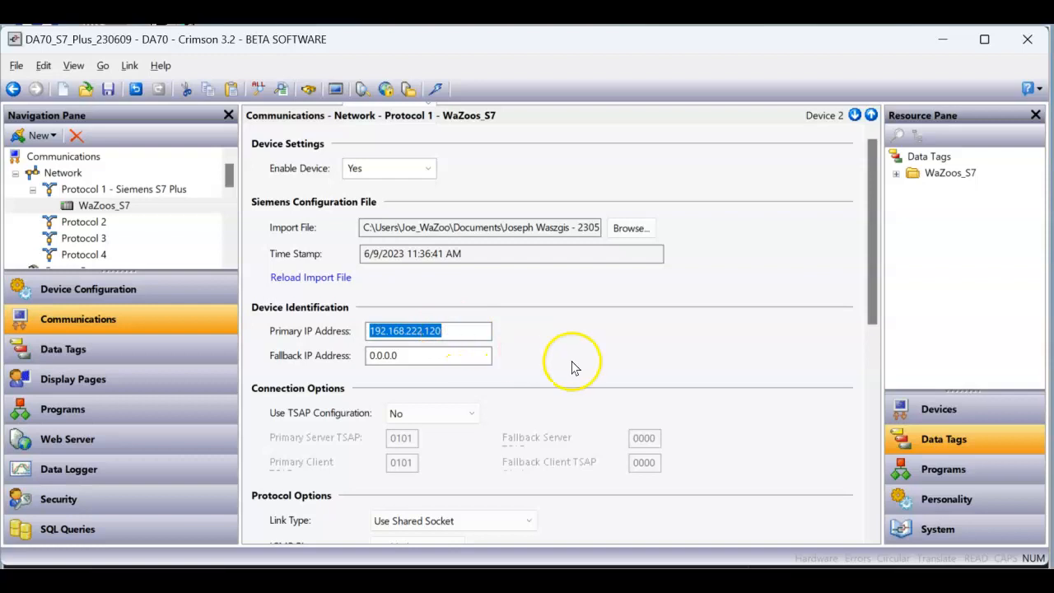
Expand the WaZoos_S7 data tags through Symbols and PLC_Tags to Default_tag_table and examine the imported tags
click(138, 356)
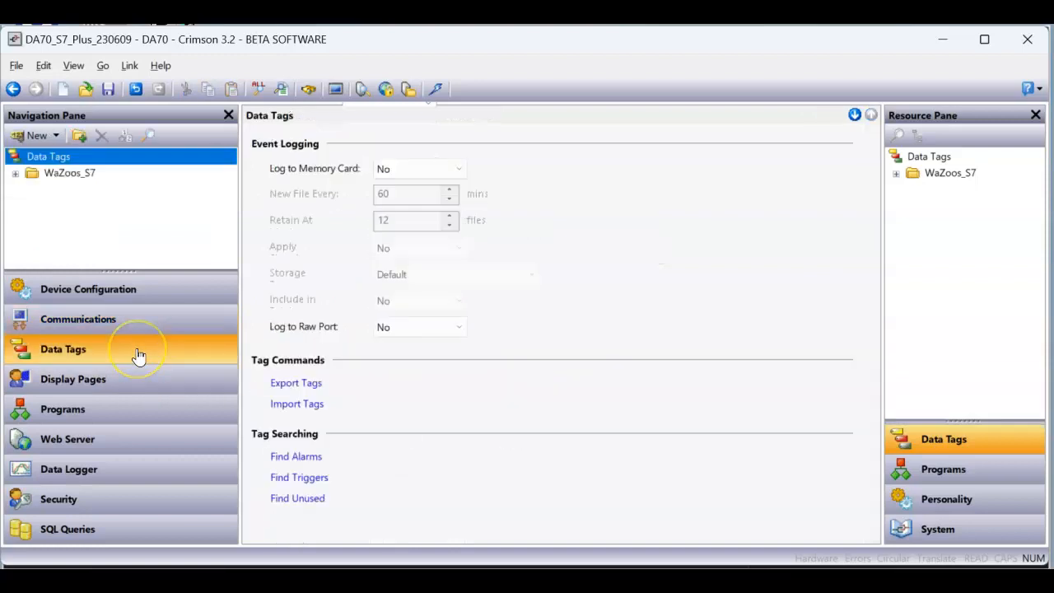
click(32, 189)
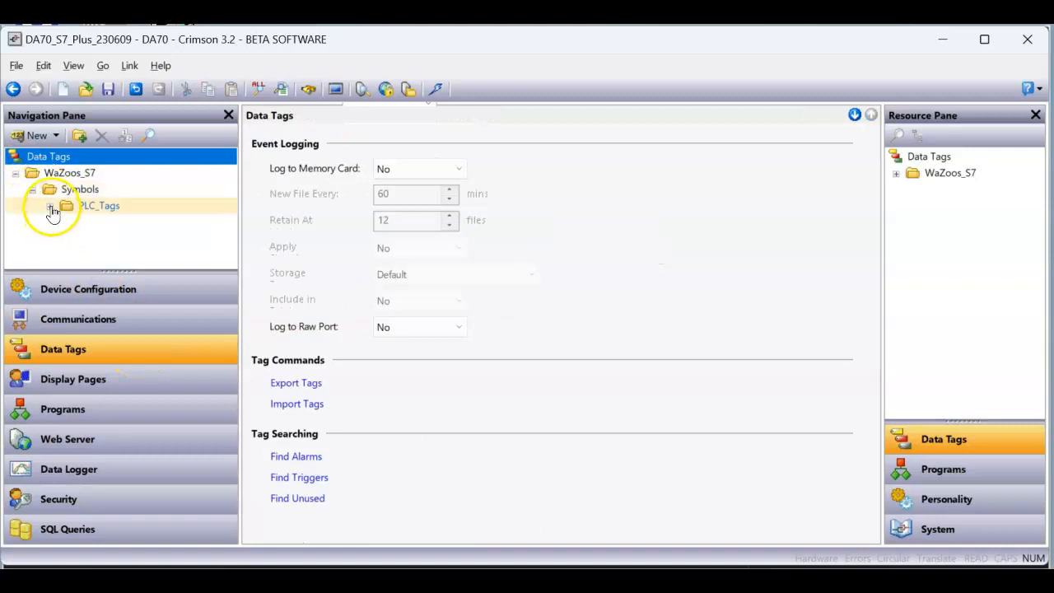
click(49, 206)
click(67, 222)
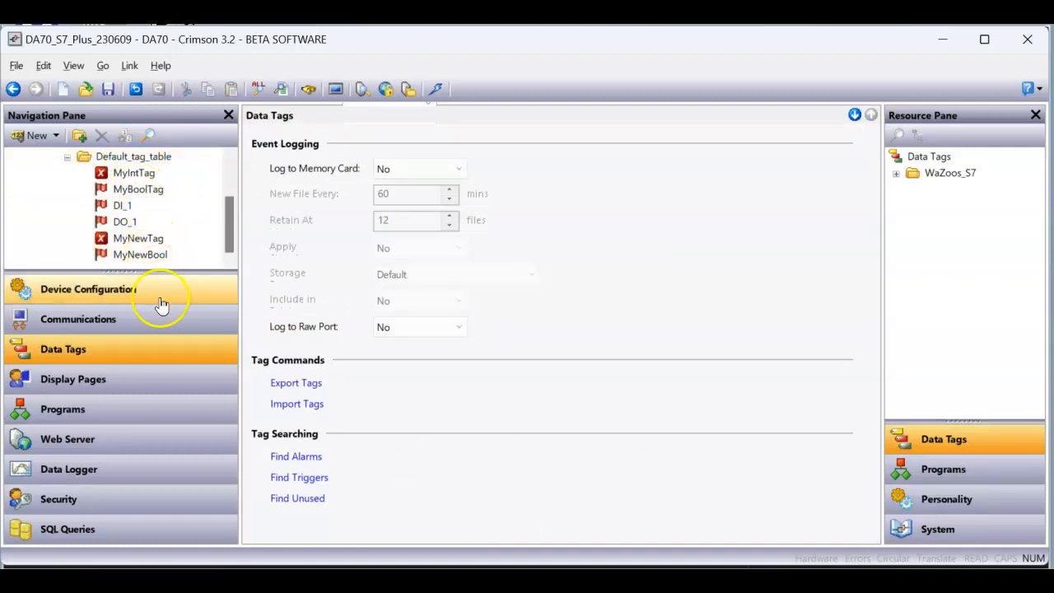
Place all tags from the WaZoos_S7 folder as data boxes on display page Page1, below the title
click(153, 384)
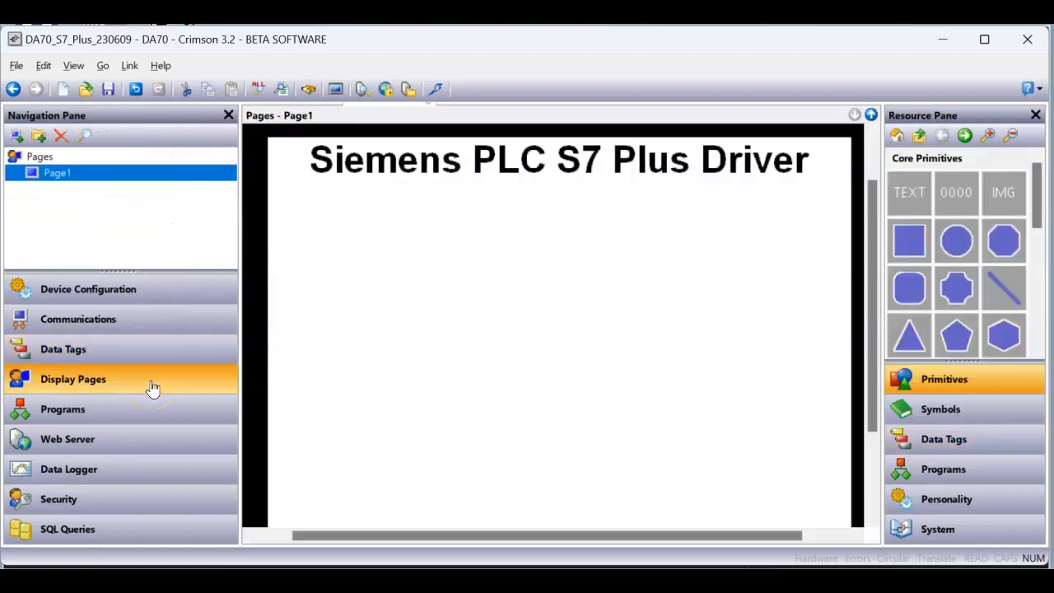
click(954, 442)
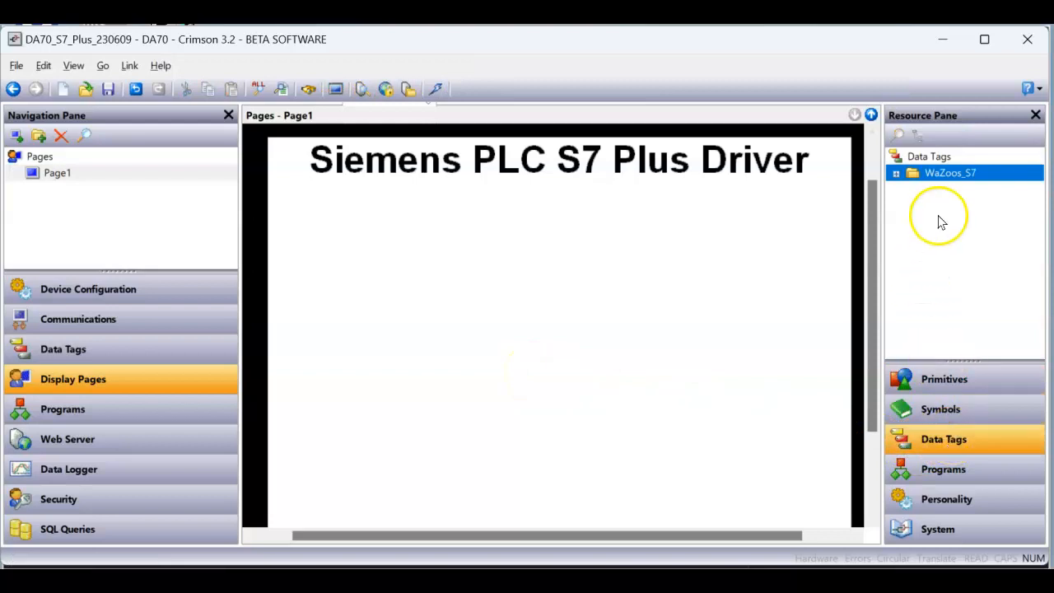
drag(950, 183, 372, 296)
drag(414, 342, 537, 460)
click(601, 422)
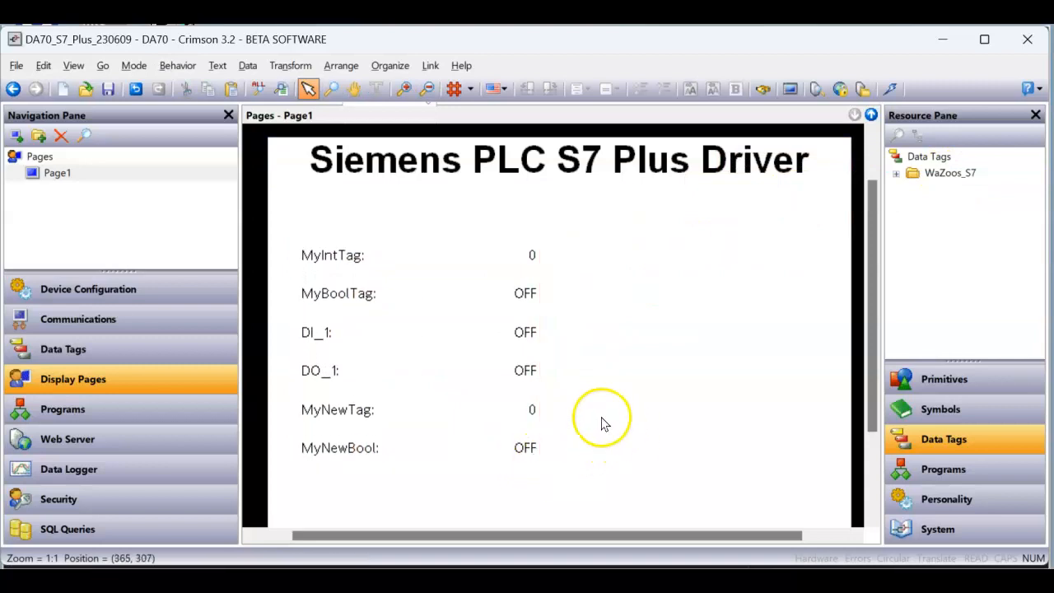
Enable data entry for the MyIntTag data box on Page1 and enlarge its text
click(516, 259)
click(556, 252)
click(519, 256)
click(583, 240)
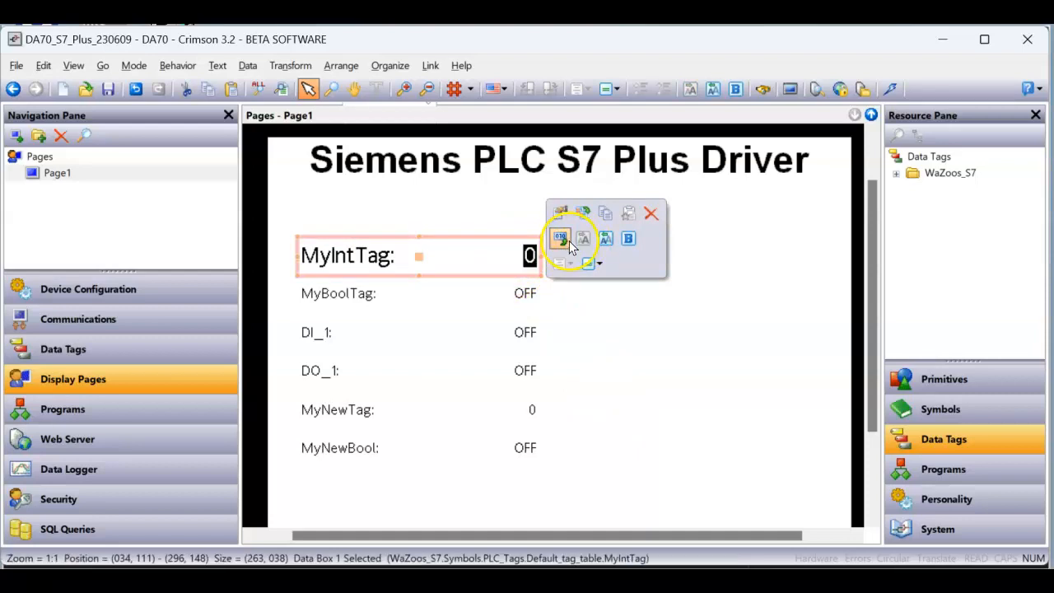
Make the MyIntTag data box bold and copy all its formatting to the other five data boxes on Page1
click(629, 238)
click(624, 341)
drag(567, 482, 270, 307)
drag(264, 282, 266, 284)
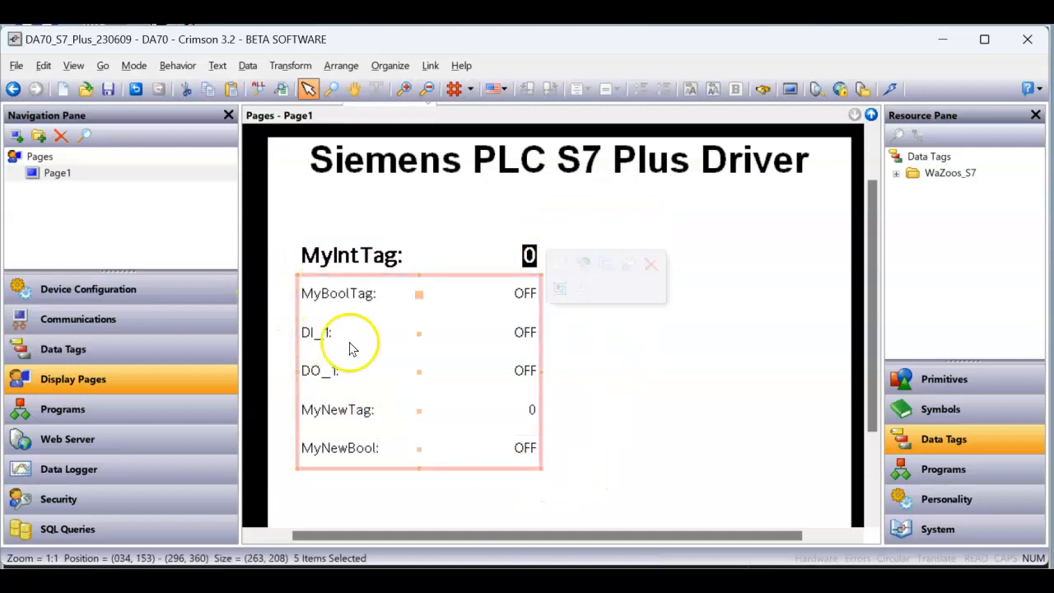
right_click(406, 356)
mouse_move(454, 280)
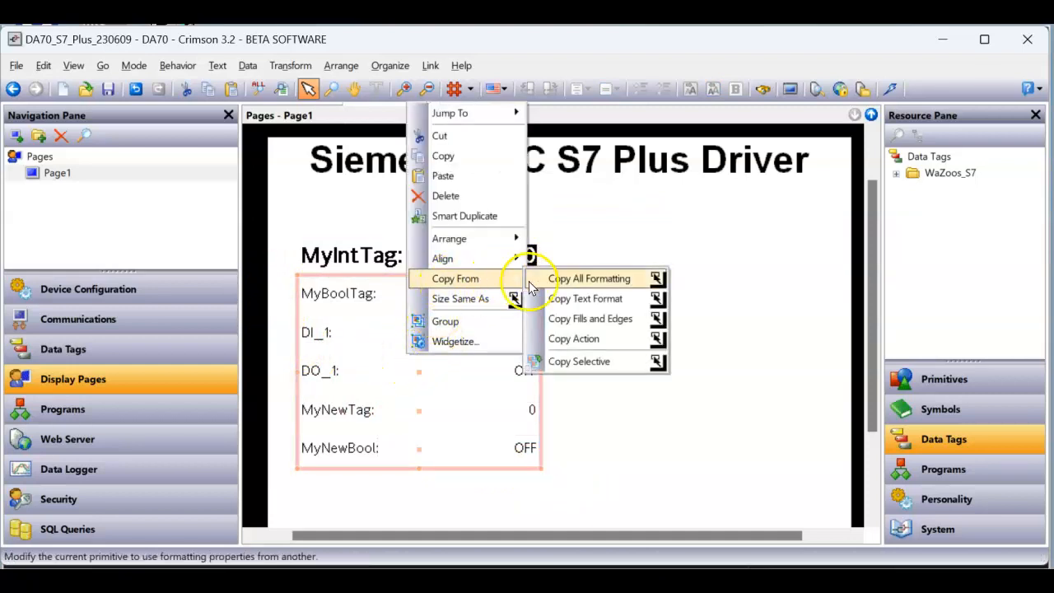
click(584, 278)
click(482, 264)
click(628, 316)
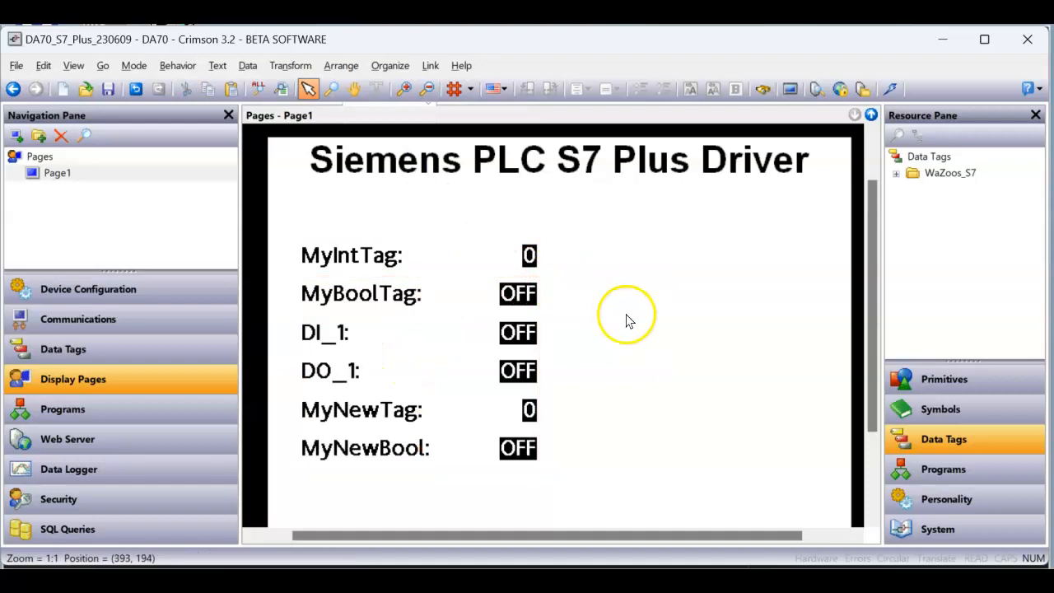
Save the database and set the communications link to TCP/IP using the discovered DA70 at 192.168.222.222
click(111, 95)
click(430, 65)
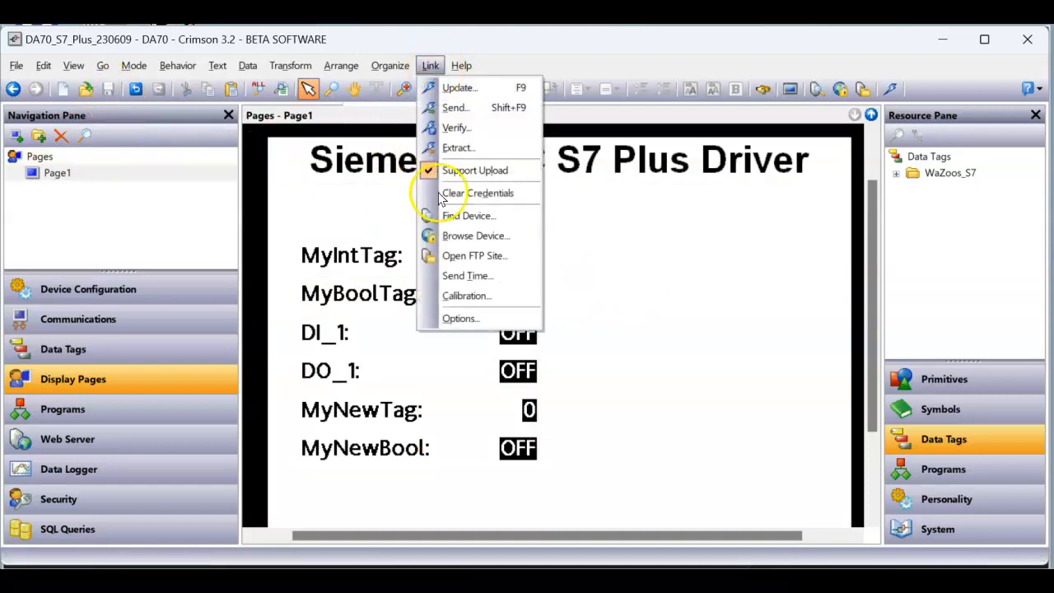
click(482, 320)
click(622, 314)
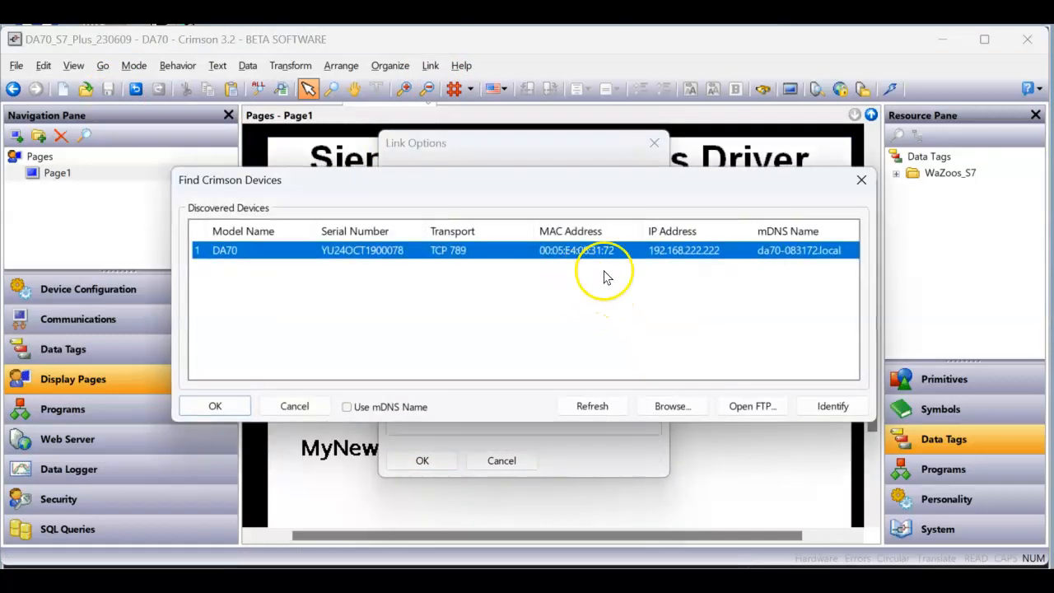
click(216, 405)
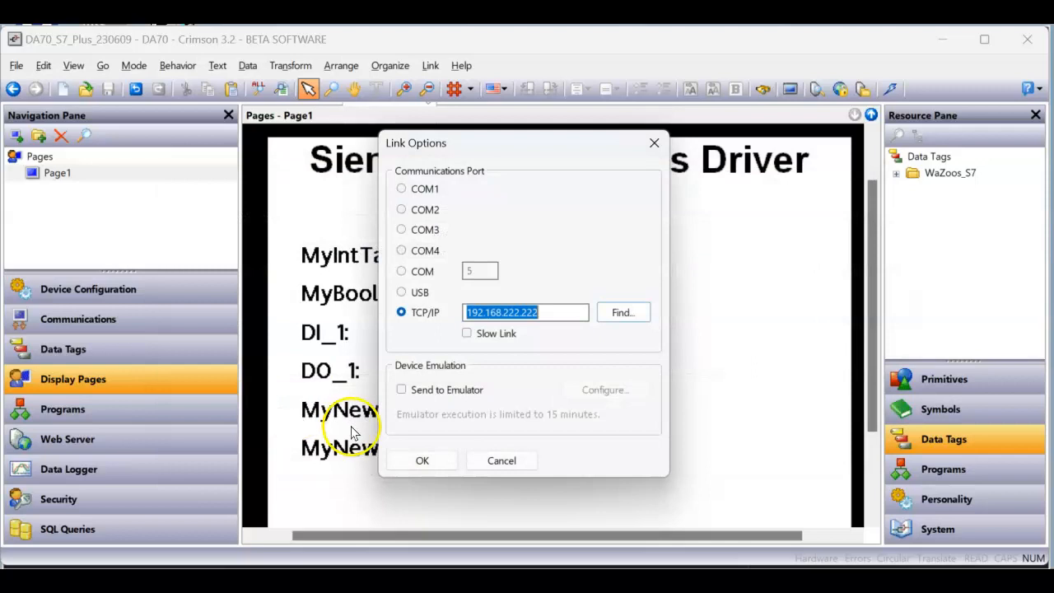
click(423, 460)
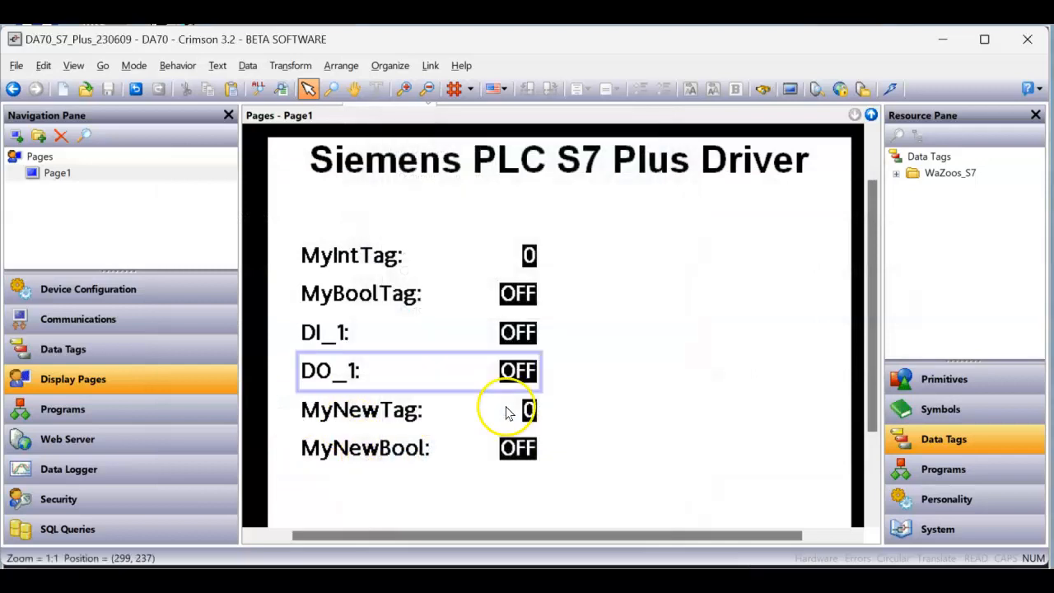
Update the DA70 with the database, then switch to the browser, reload its web server page and open Remote View
click(888, 89)
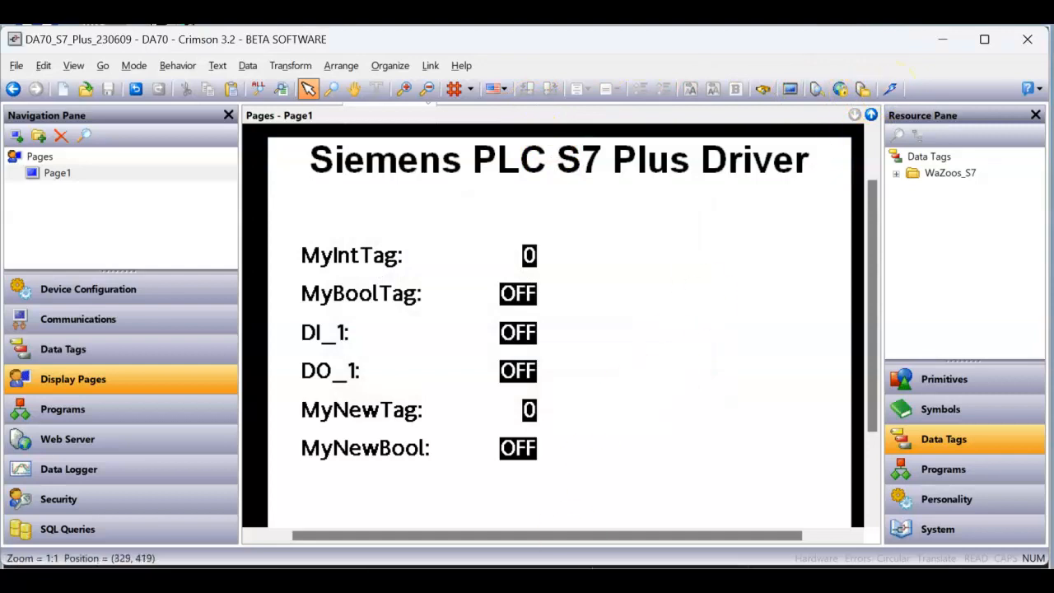
click(537, 580)
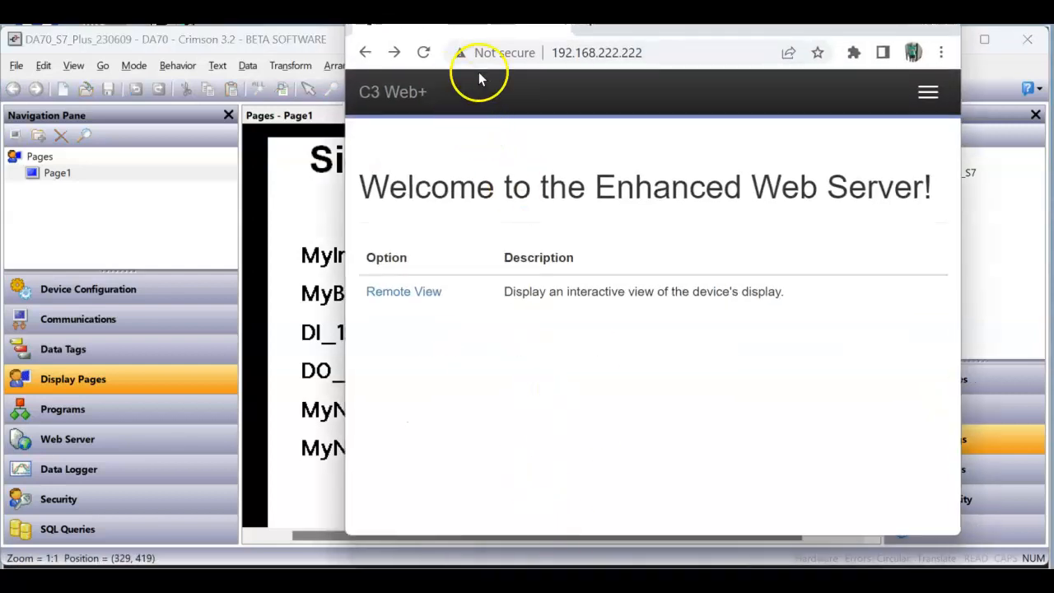
click(423, 55)
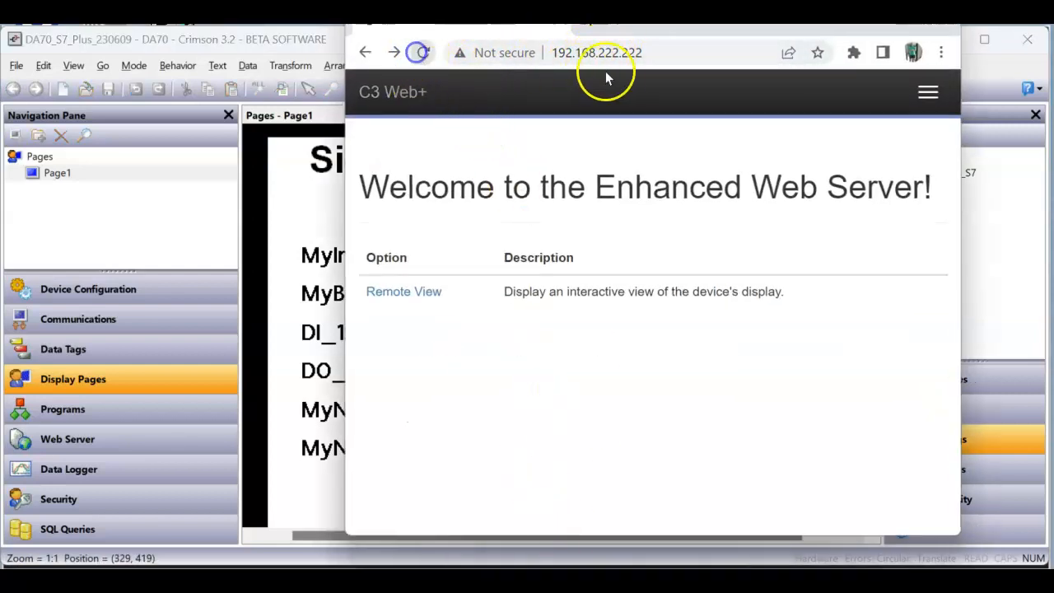
click(396, 295)
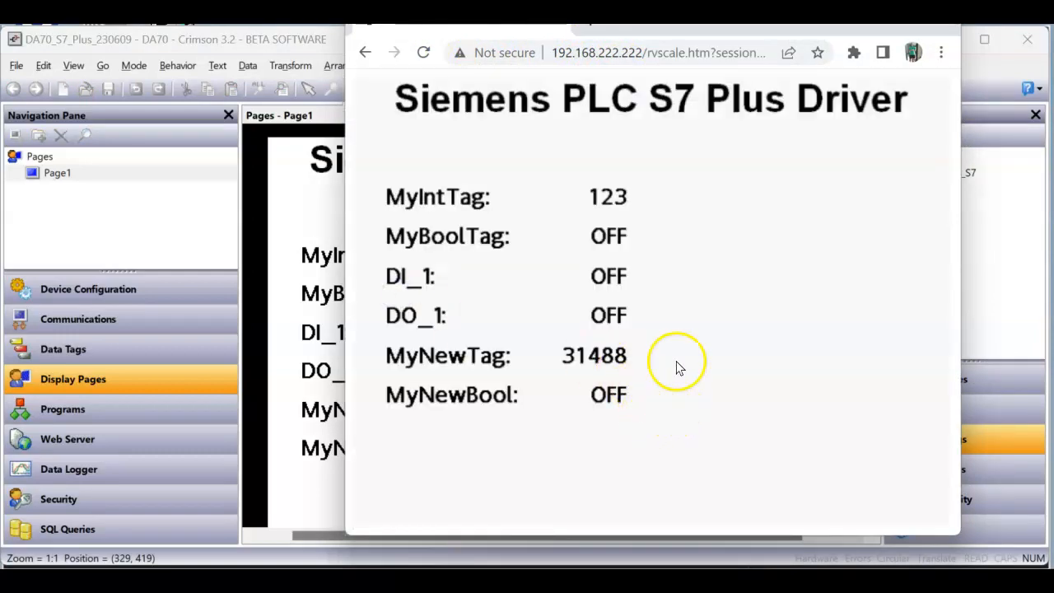
In the remote view, set MyNewTag to 0 and MyIntTag to 12
click(602, 357)
click(631, 336)
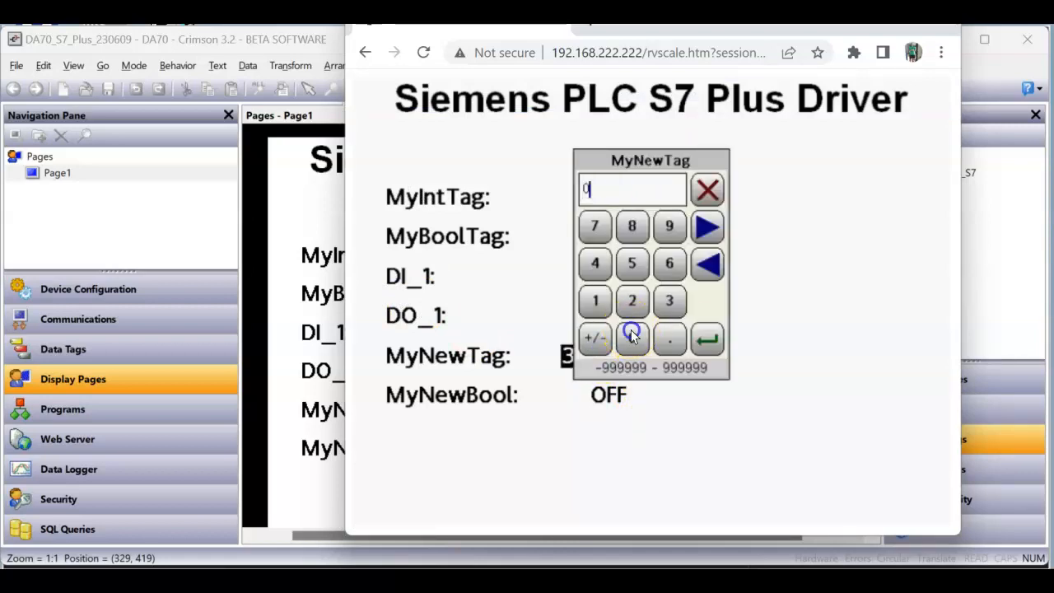
click(708, 340)
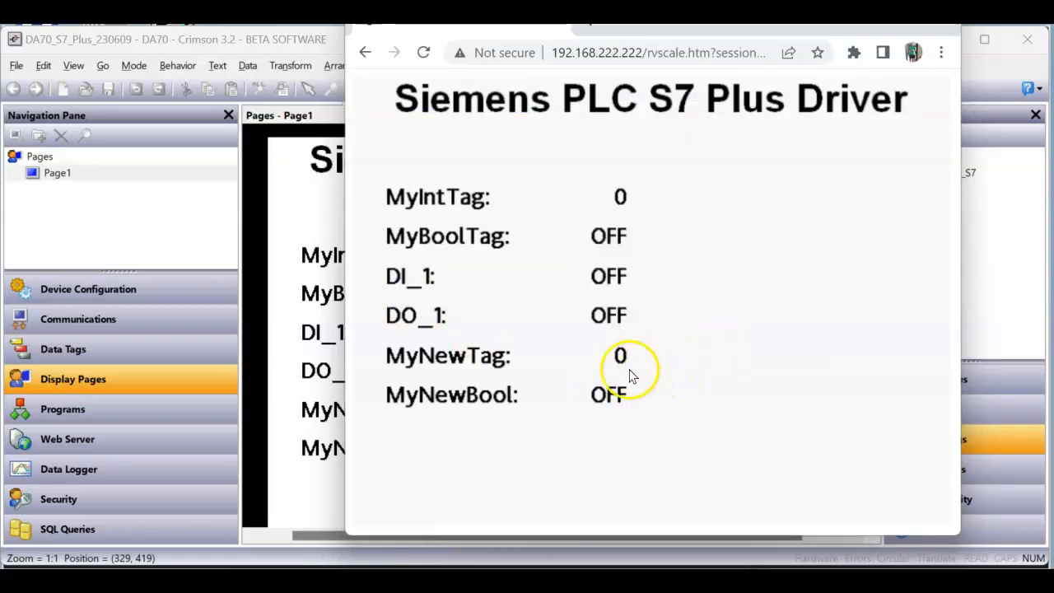
click(618, 195)
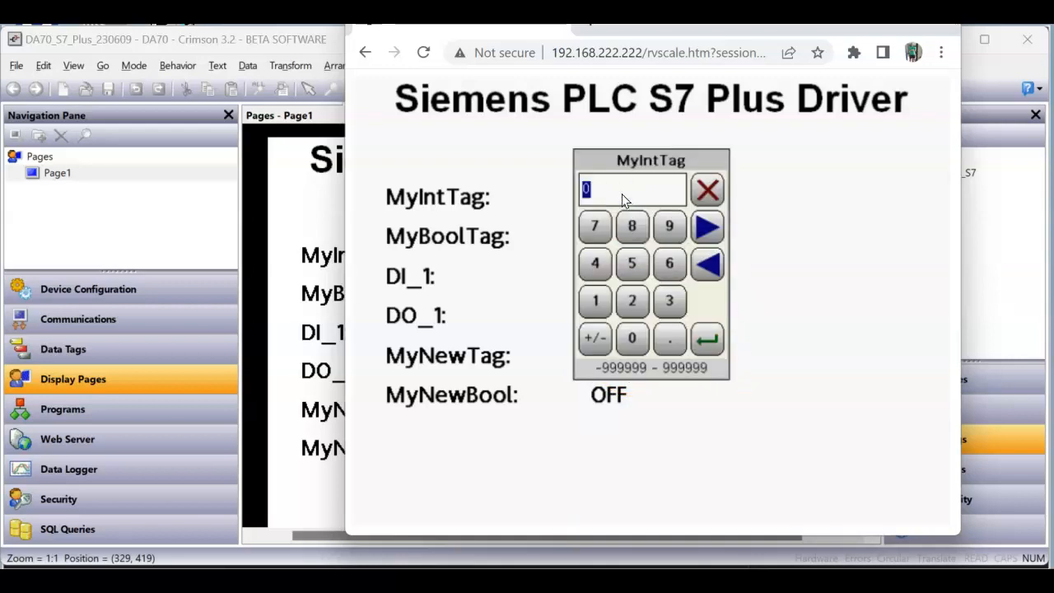
text(12)
key(Return)
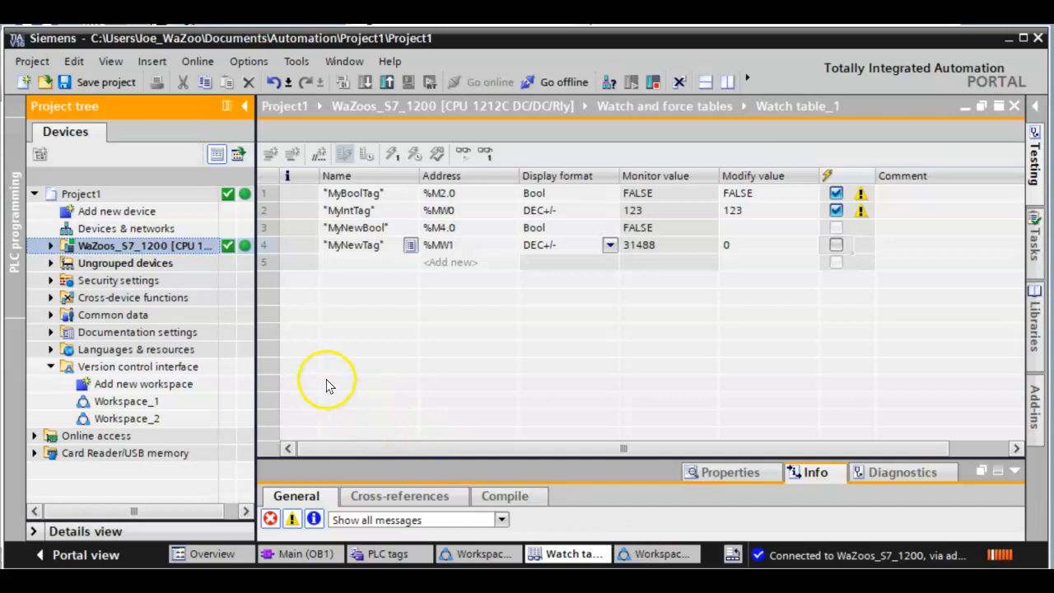
In TIA Portal, open the Main [OB1] program block of the WaZoos_S7_1200 PLC
click(51, 246)
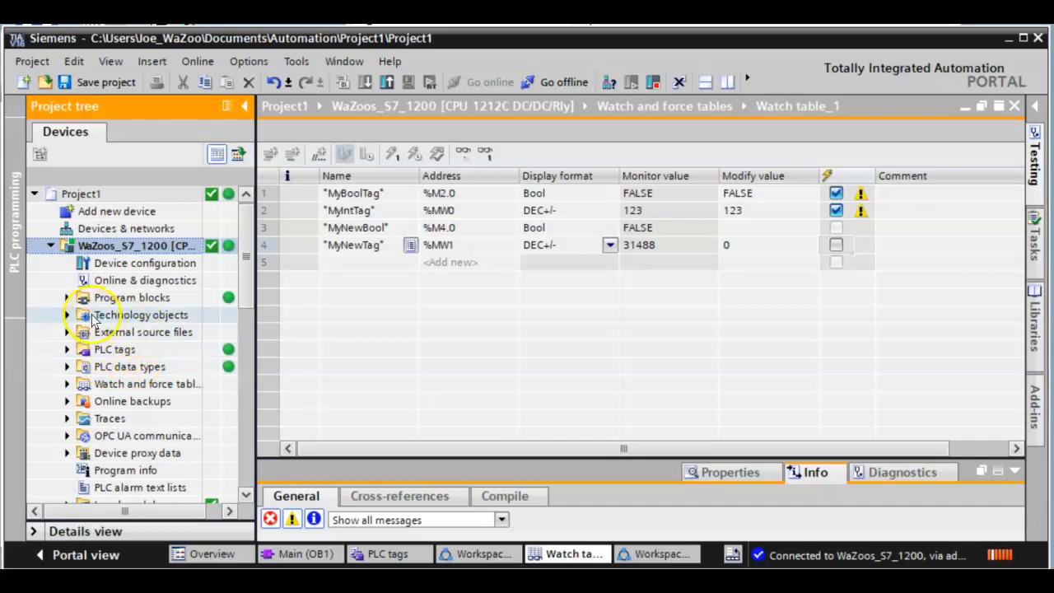
click(68, 298)
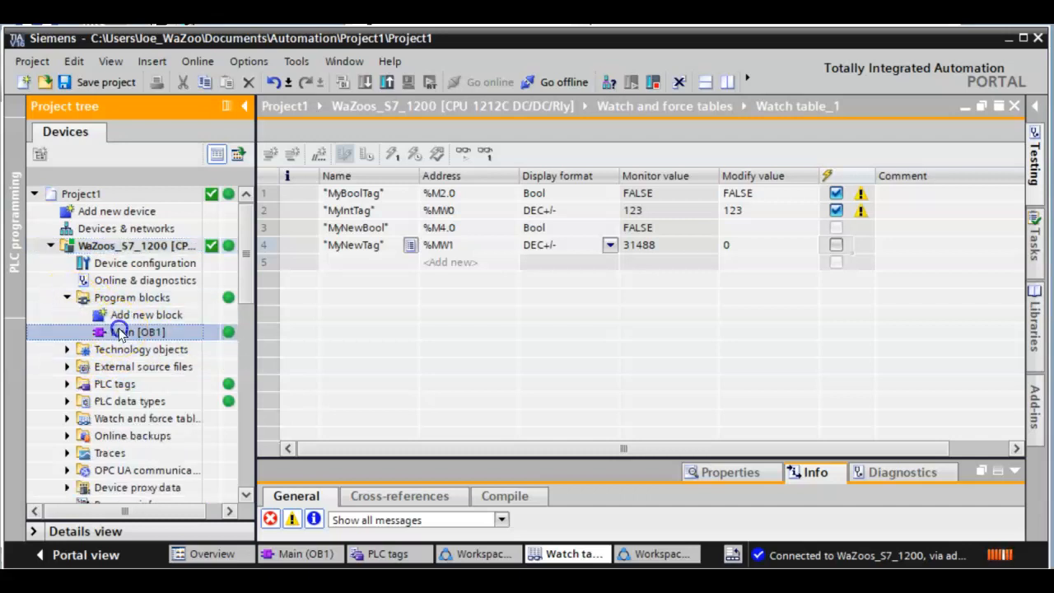
double_click(118, 332)
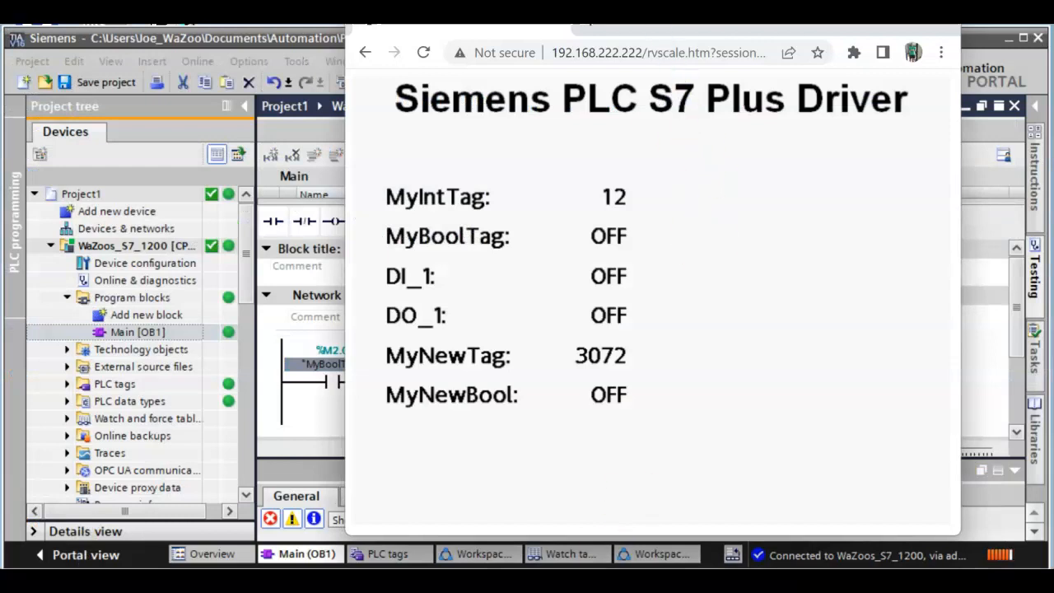
Arrange the browser's remote view beside the ladder logic in TIA Portal and set MyBoolTag to ON
drag(639, 24, 1020, 57)
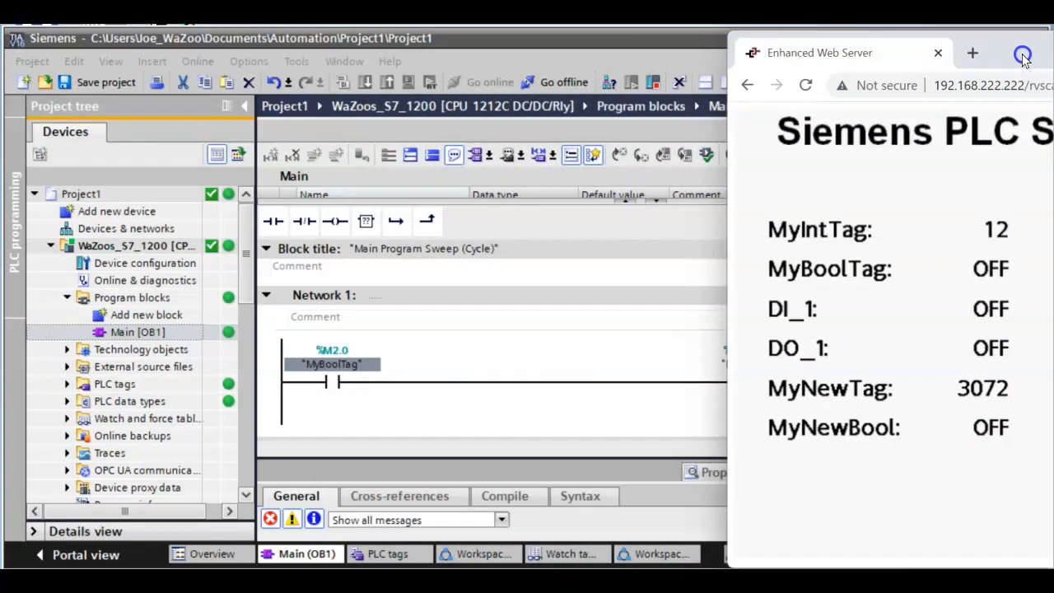
drag(502, 51, 337, 34)
click(1005, 59)
drag(1005, 59, 989, 53)
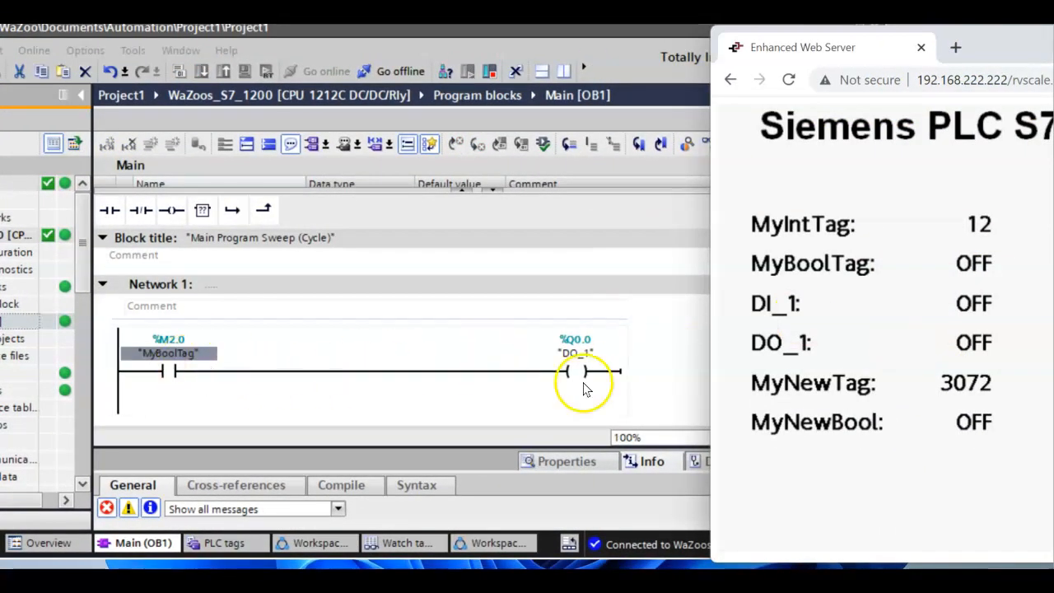
click(971, 264)
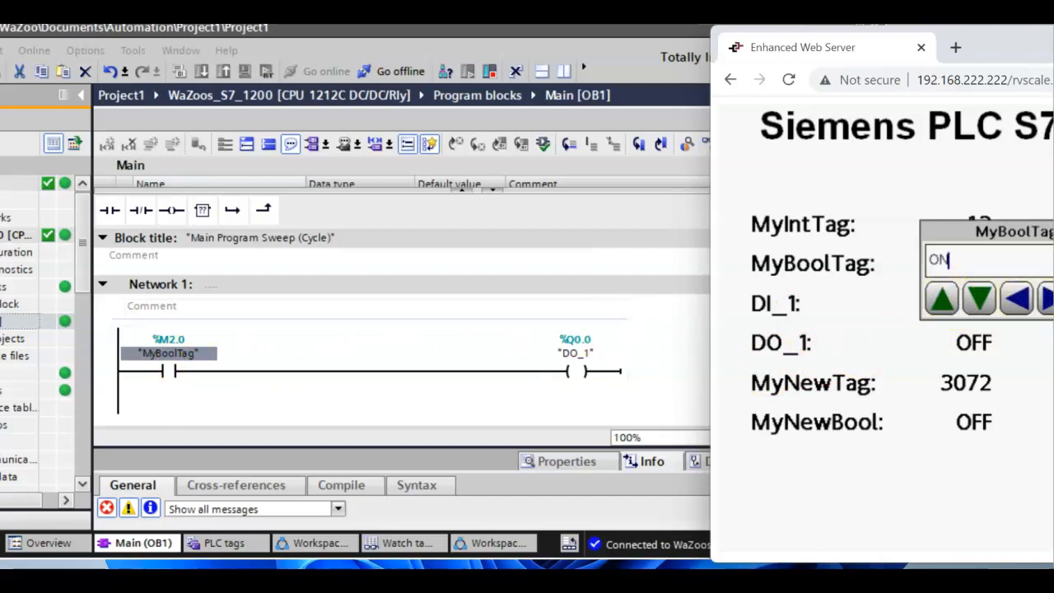
key(Return)
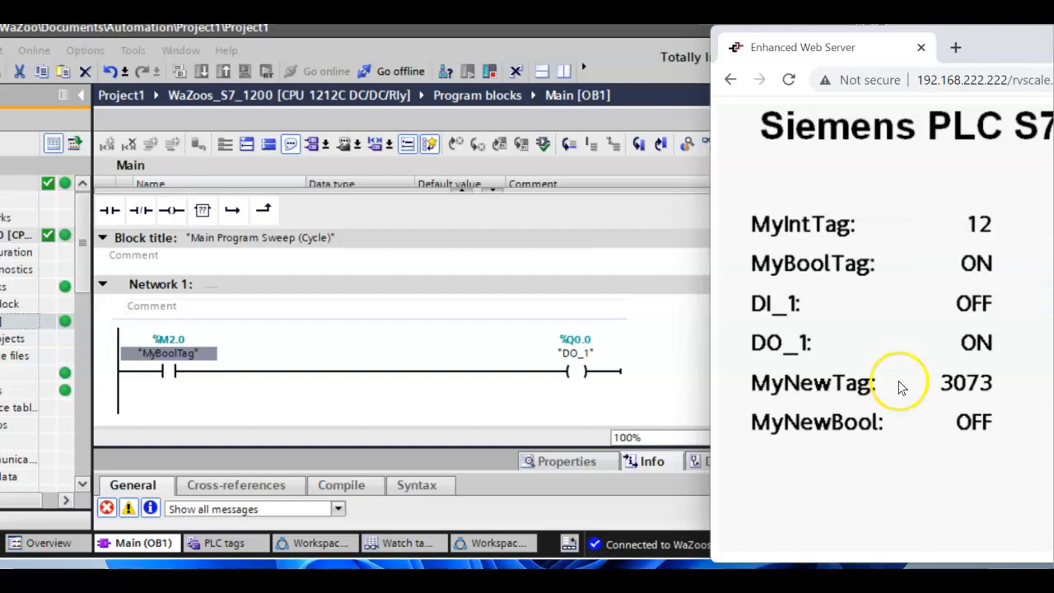
Bring TIA Portal forward and turn on monitoring for the Main [OB1] ladder logic
click(186, 383)
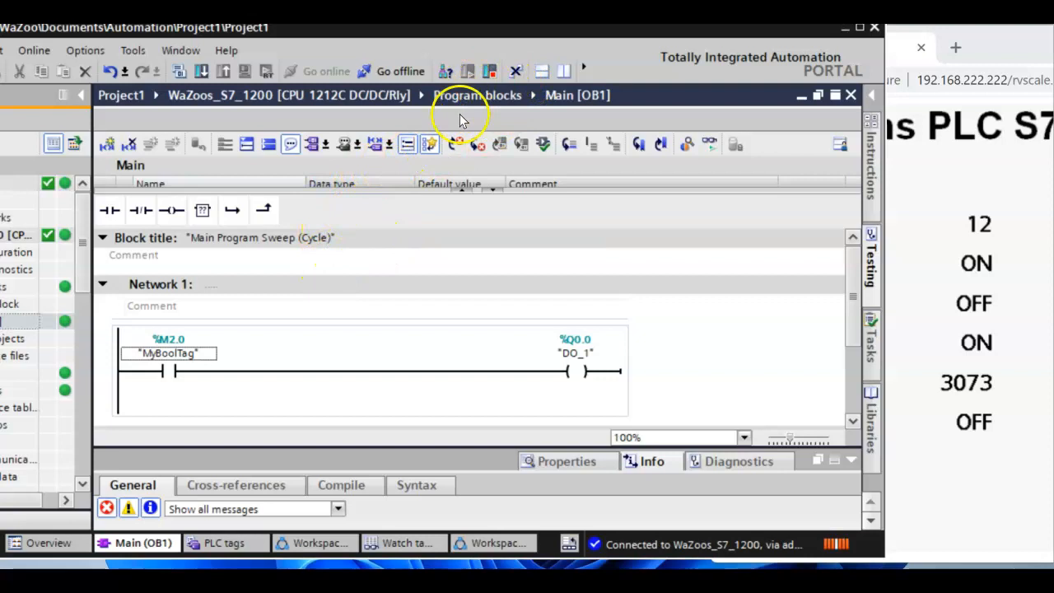
click(117, 373)
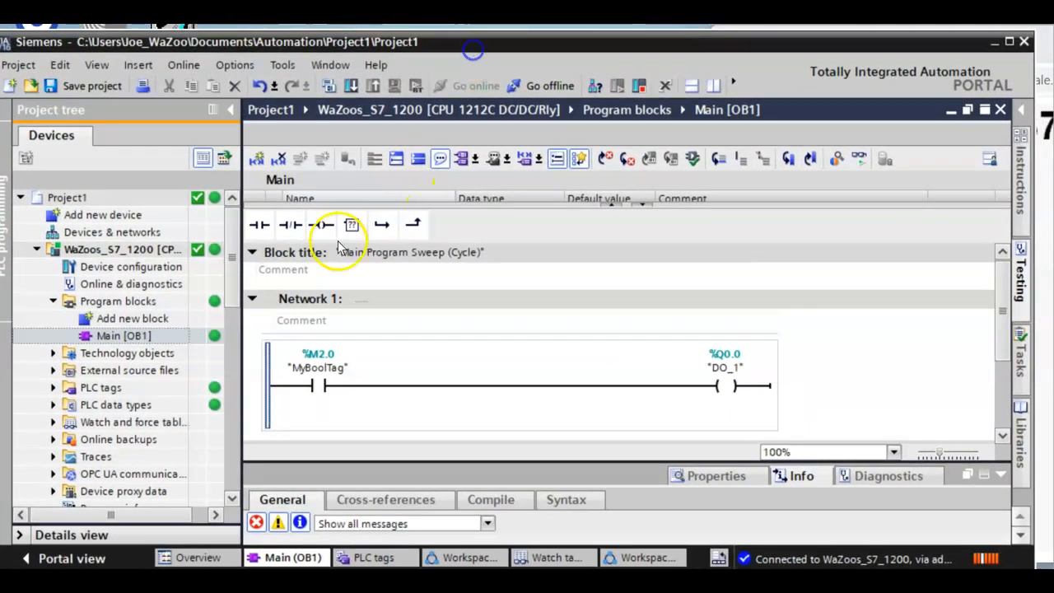
click(336, 390)
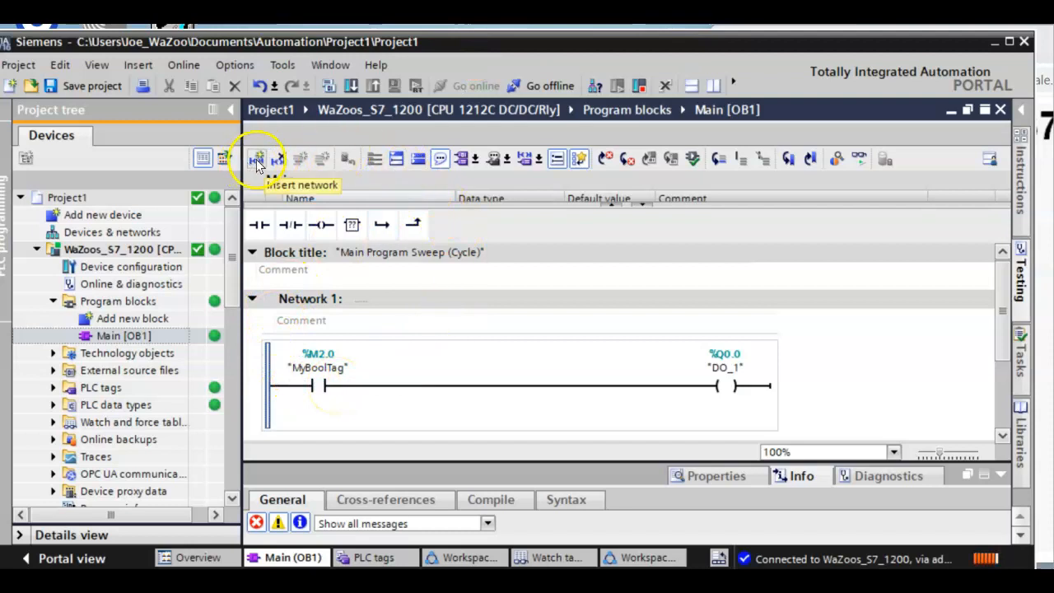
click(861, 161)
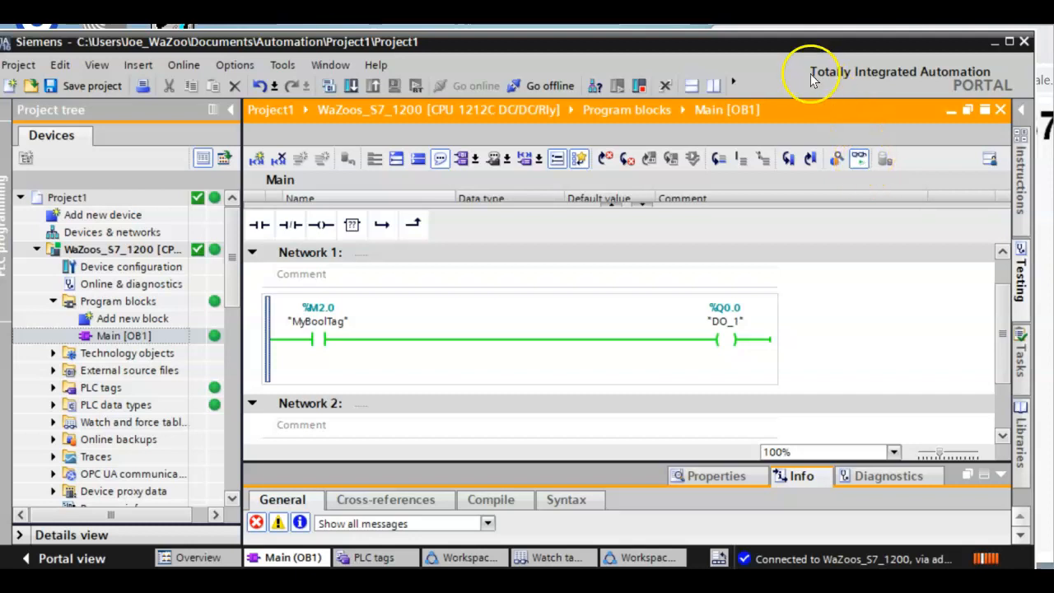
Place the remote view next to the monitored Network 1 and set MyBoolTag to OFF
drag(743, 34, 535, 54)
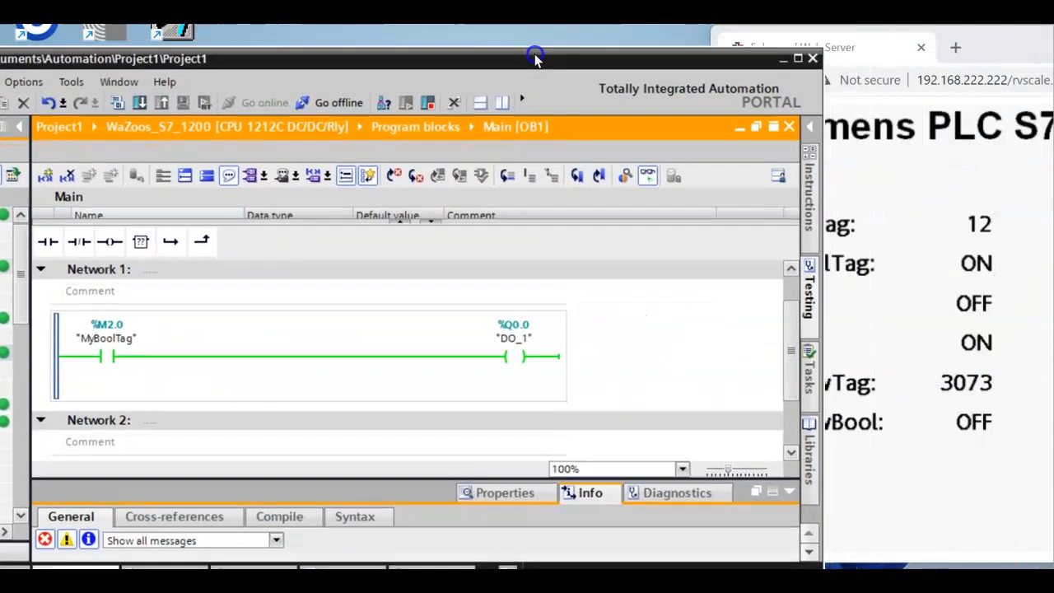
drag(983, 42, 906, 72)
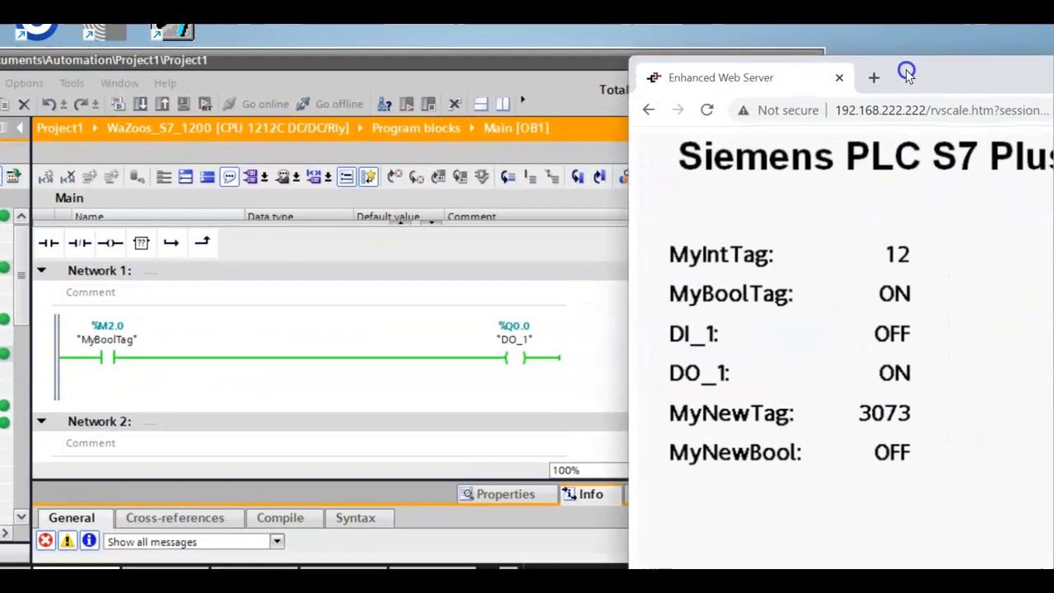
click(898, 288)
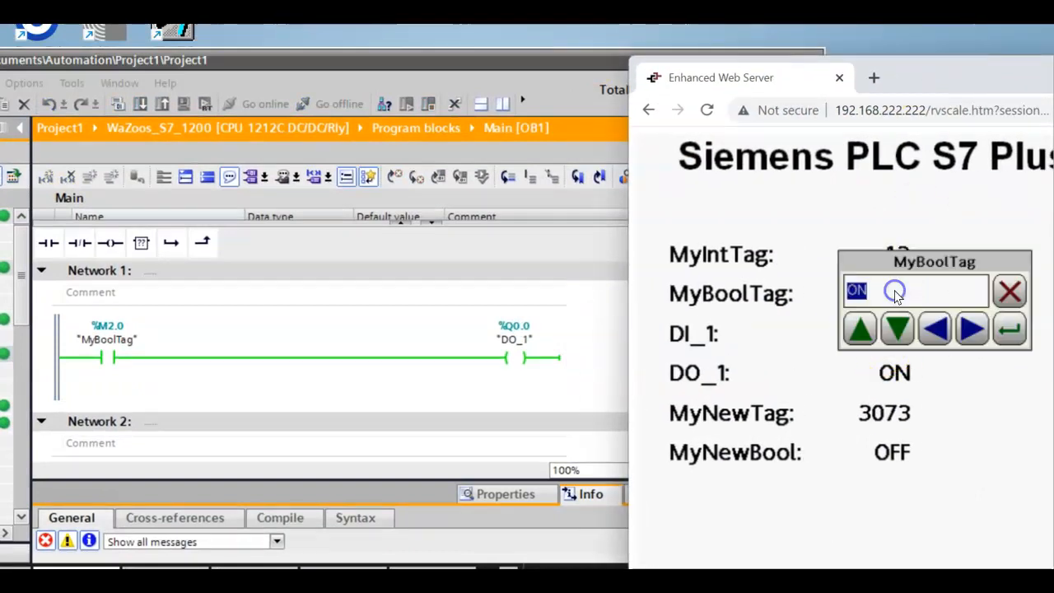
click(898, 330)
click(1010, 330)
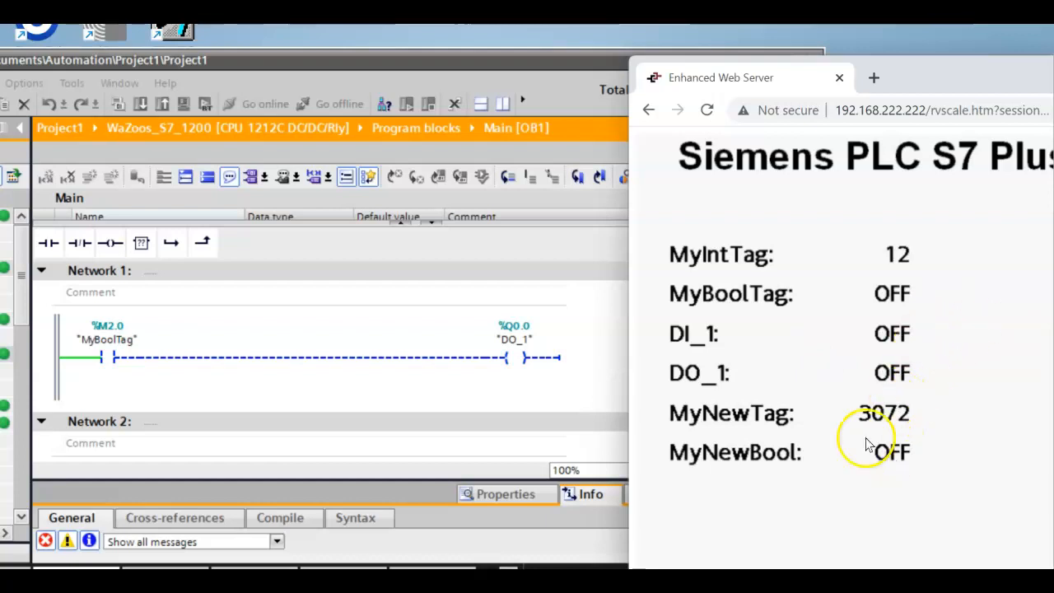
Open Watch table_1 from the PLC's watch and force tables and place it beside the browser's remote view
drag(414, 59, 525, 47)
drag(338, 46, 469, 46)
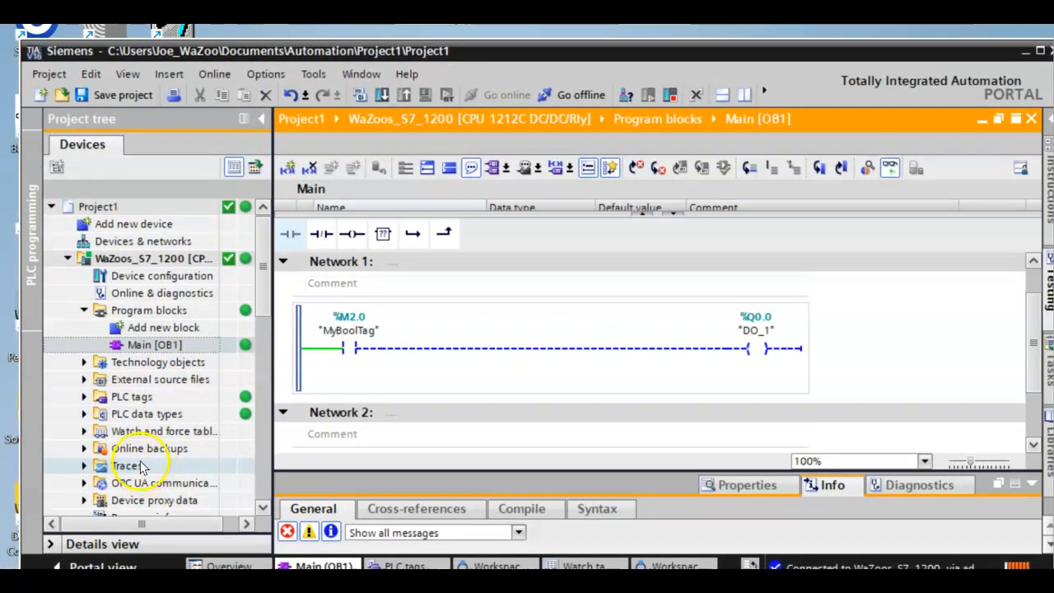
double_click(152, 433)
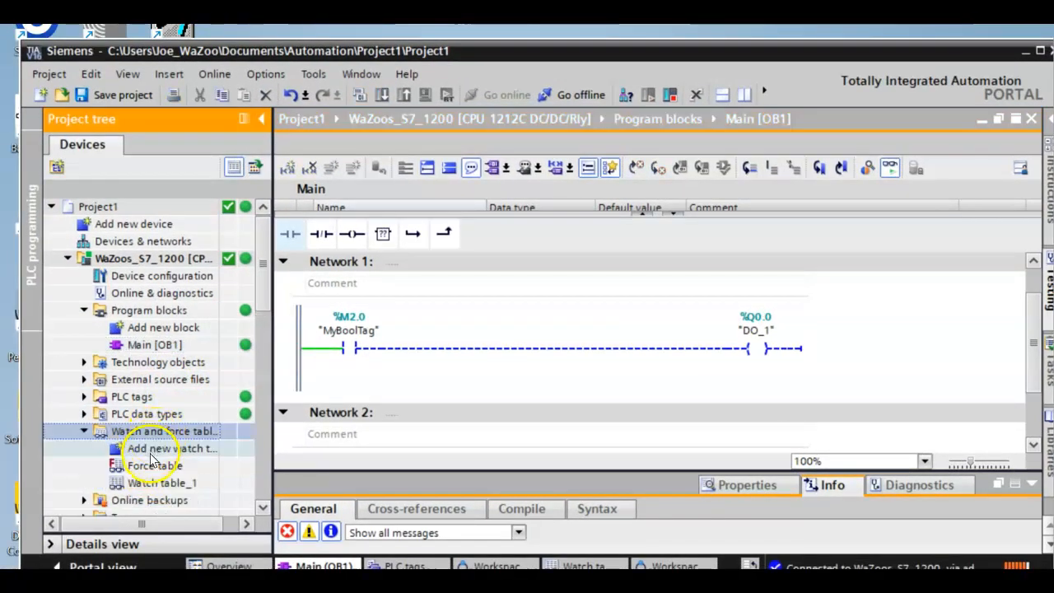
double_click(159, 483)
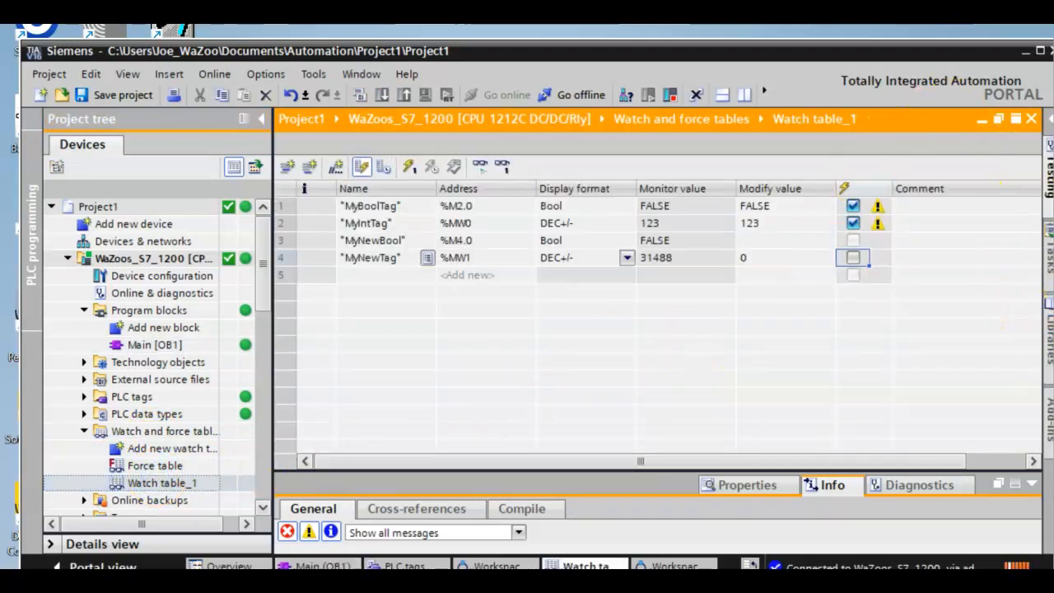
click(511, 581)
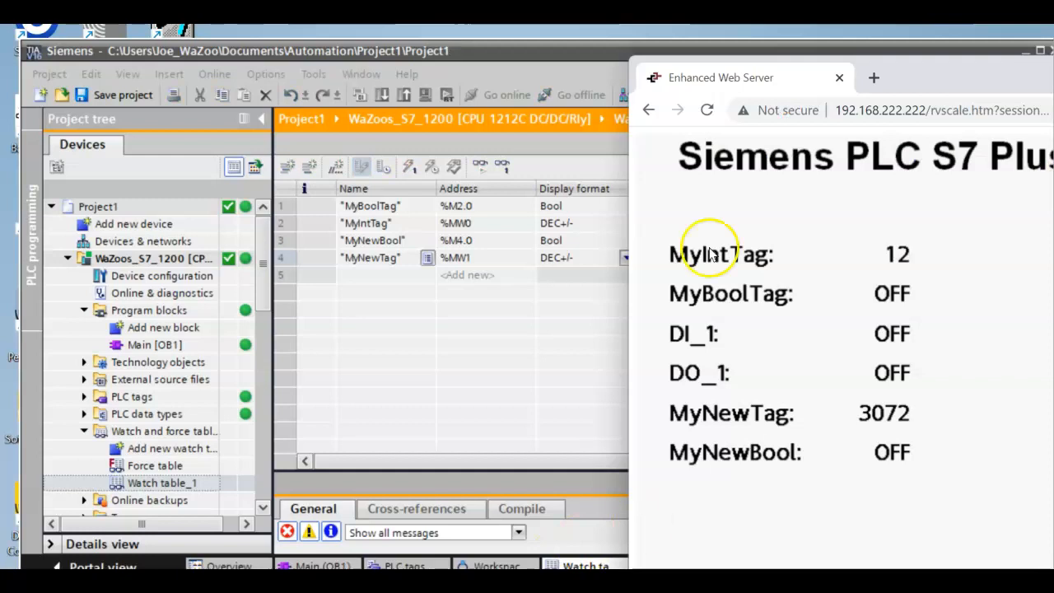
drag(532, 50, 309, 39)
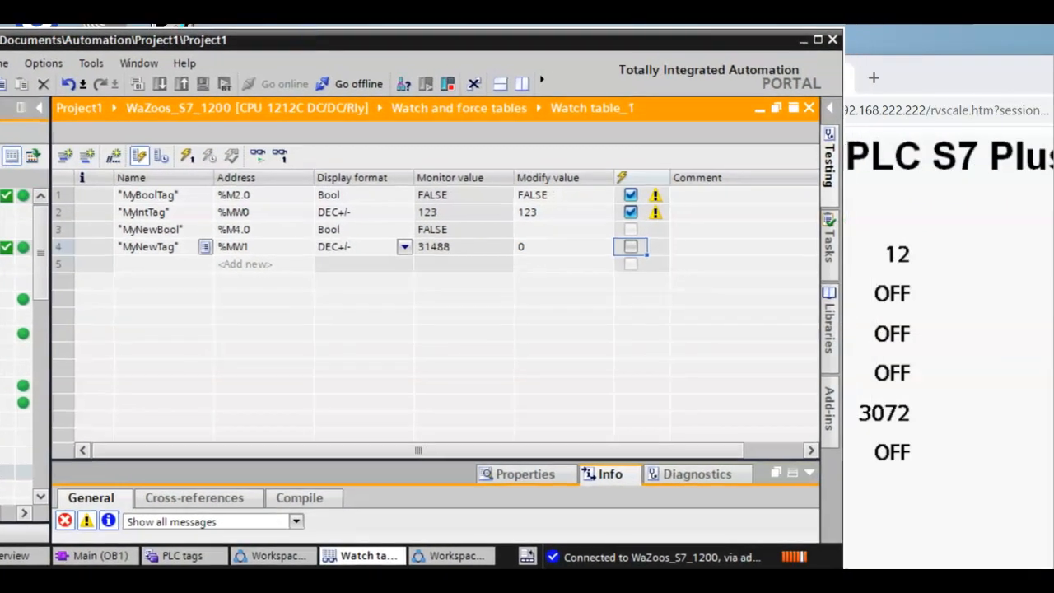
Bring the browser's remote view forward beside Watch table_1 and set MyBoolTag to ON
click(907, 82)
drag(907, 81, 920, 65)
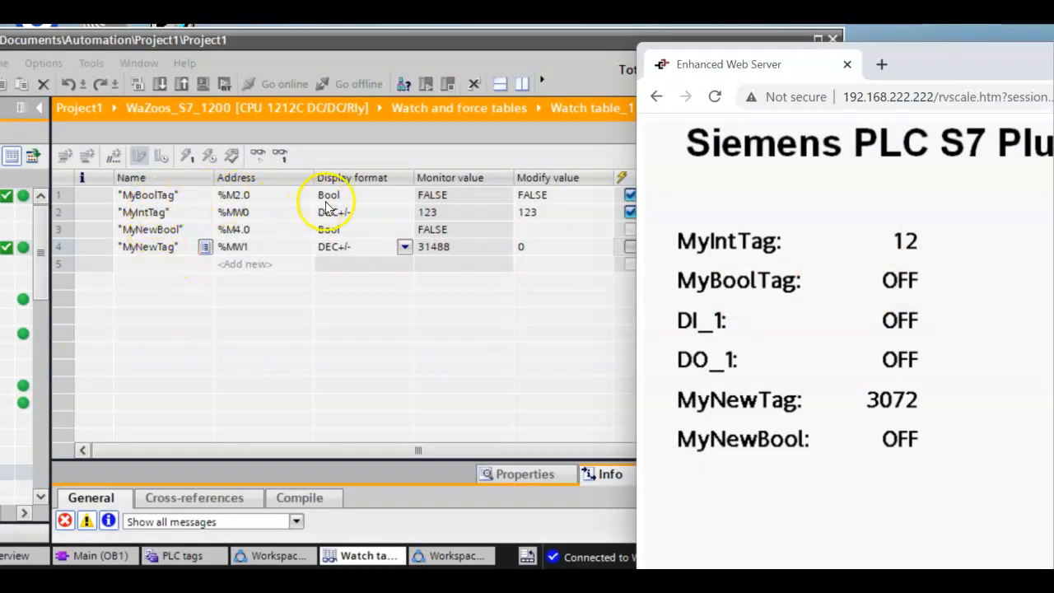
click(907, 321)
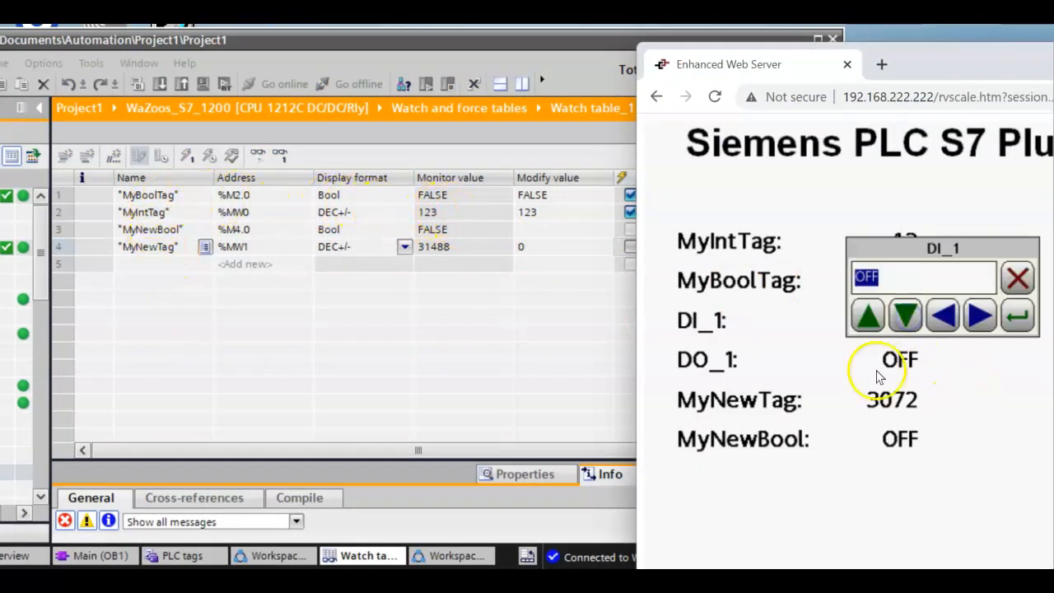
click(1019, 317)
click(907, 280)
click(868, 316)
click(1018, 316)
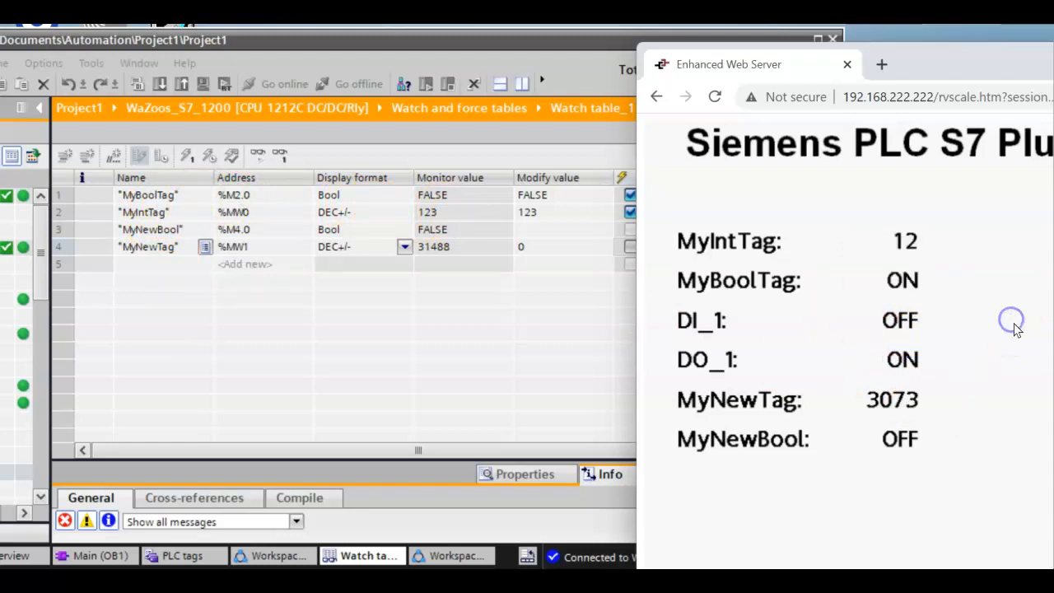
click(900, 442)
click(869, 315)
click(1018, 316)
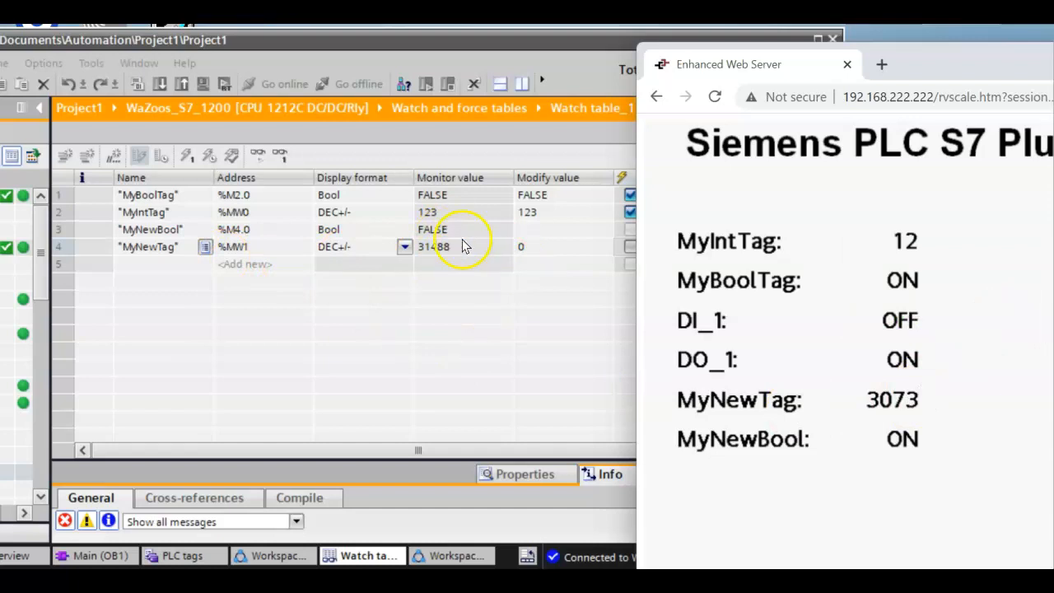
click(468, 265)
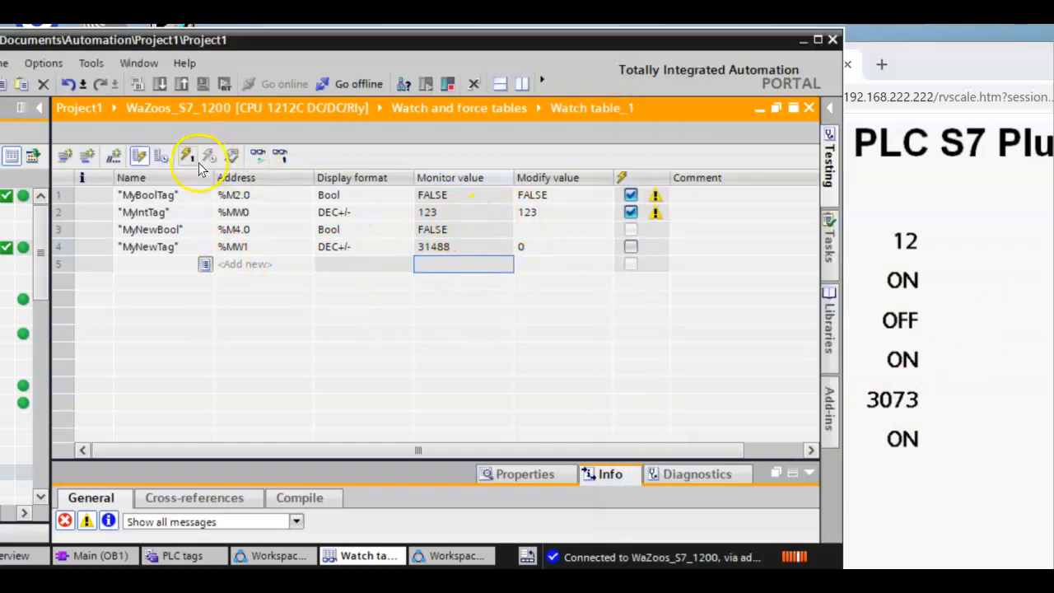
click(257, 154)
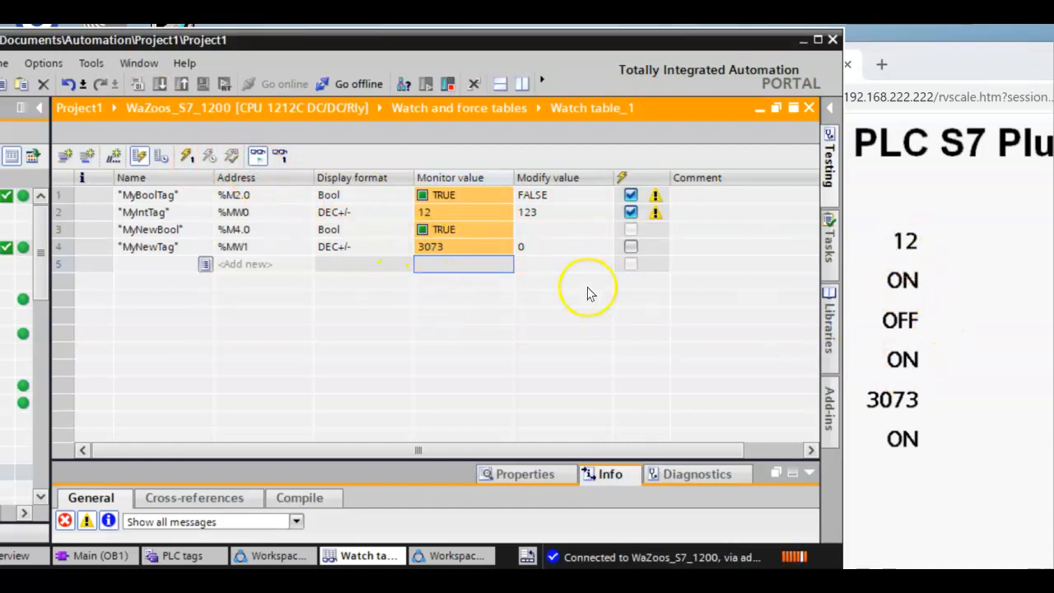
In the remote view, set MyIntTag to 55 and overwrite MyNewTag with a number starting with 6532
click(906, 245)
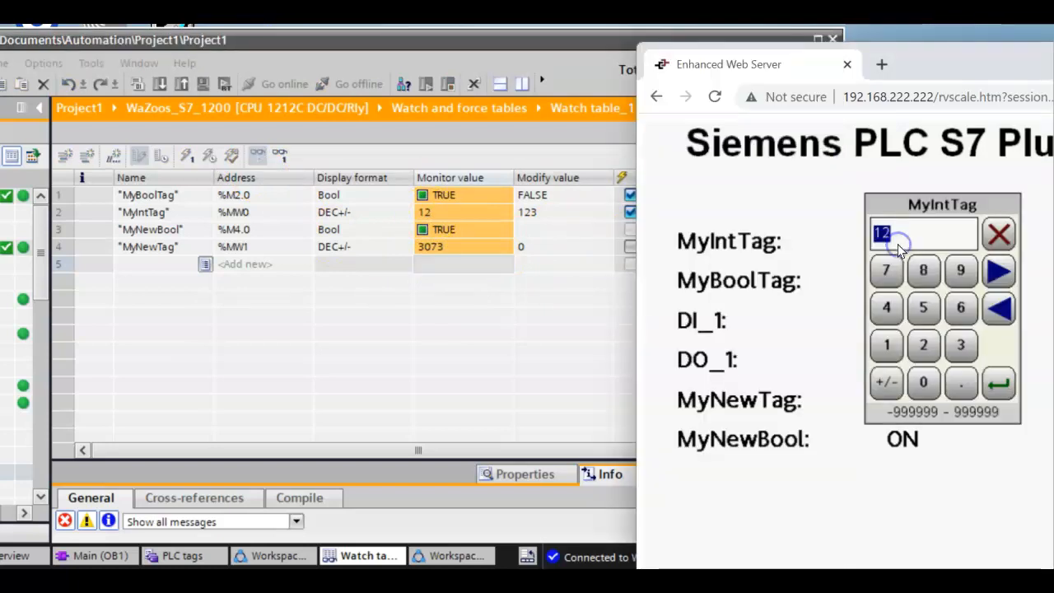
key(Return)
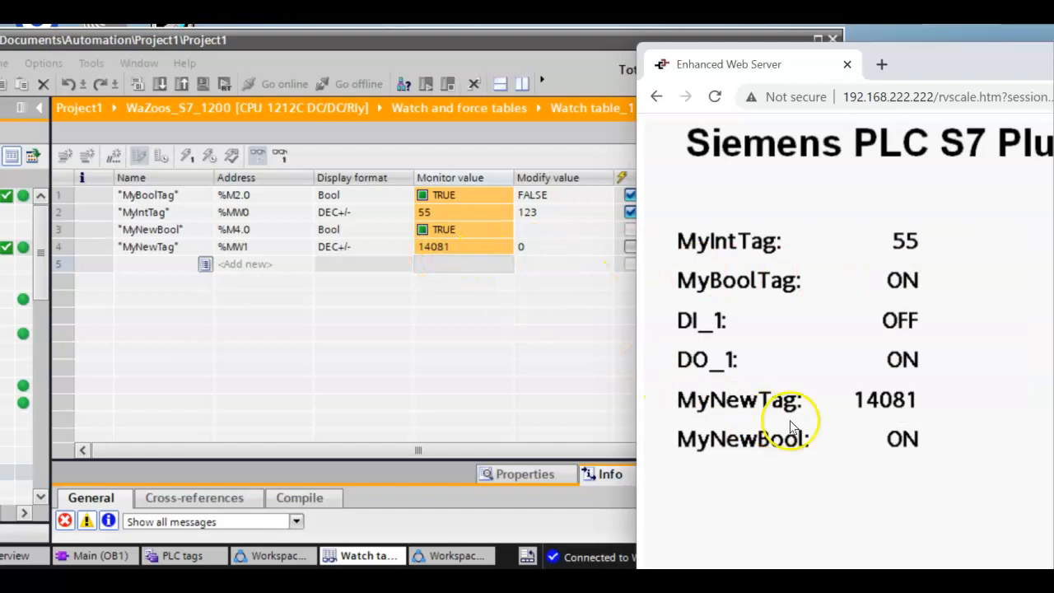
click(865, 401)
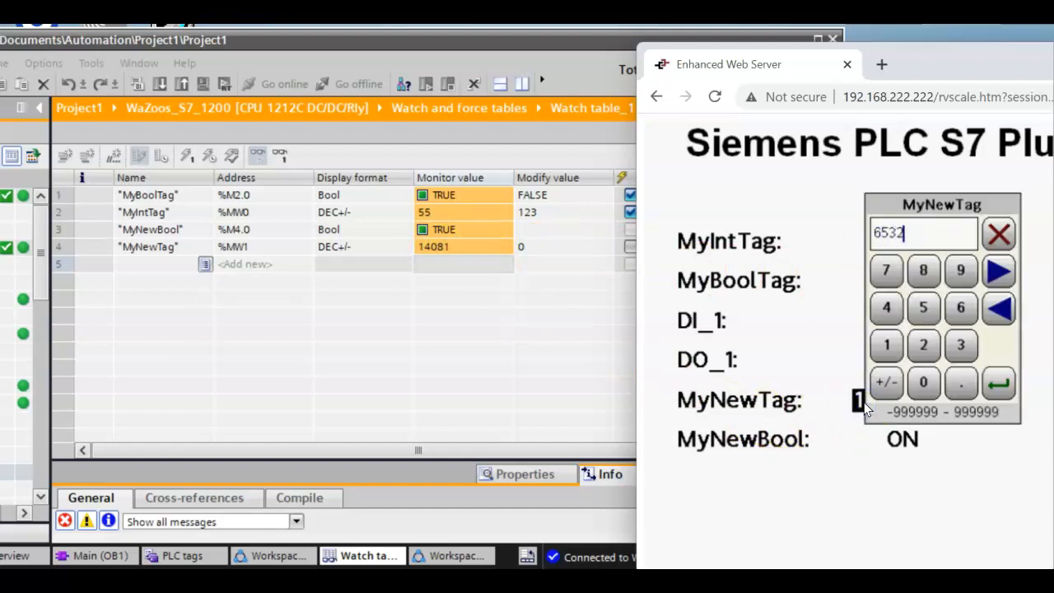
key(Return)
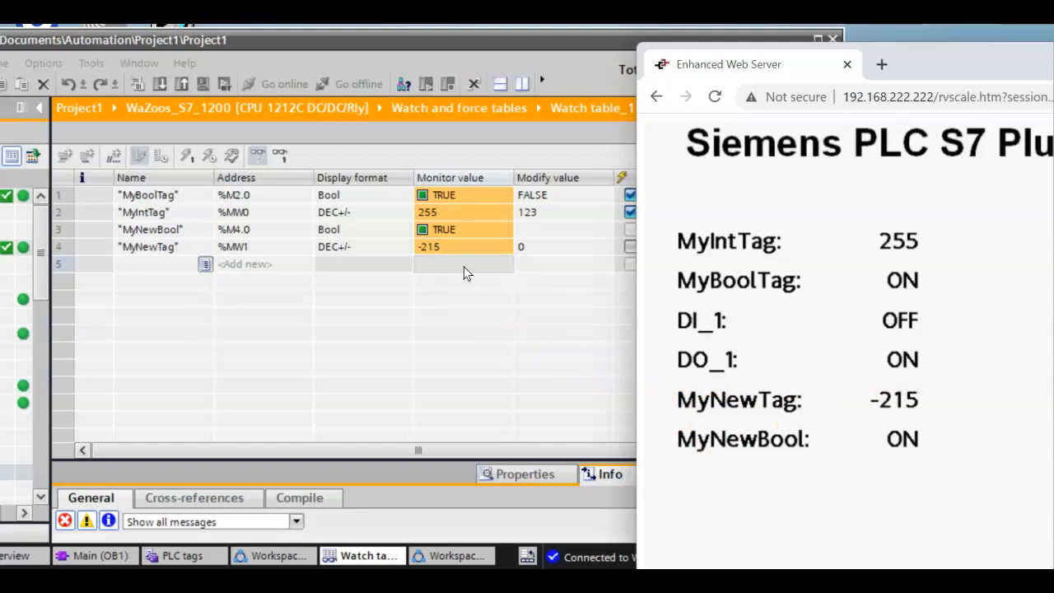
Move the remote view aside, switch to TIA Portal and reposition its window so the whole project tree is in view
drag(937, 71, 539, 58)
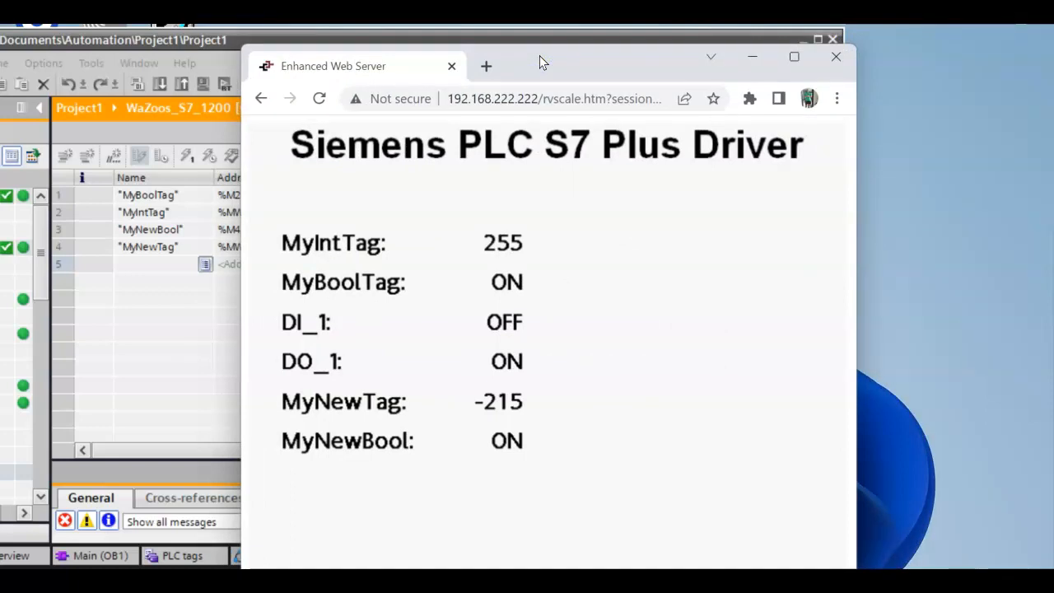
click(707, 583)
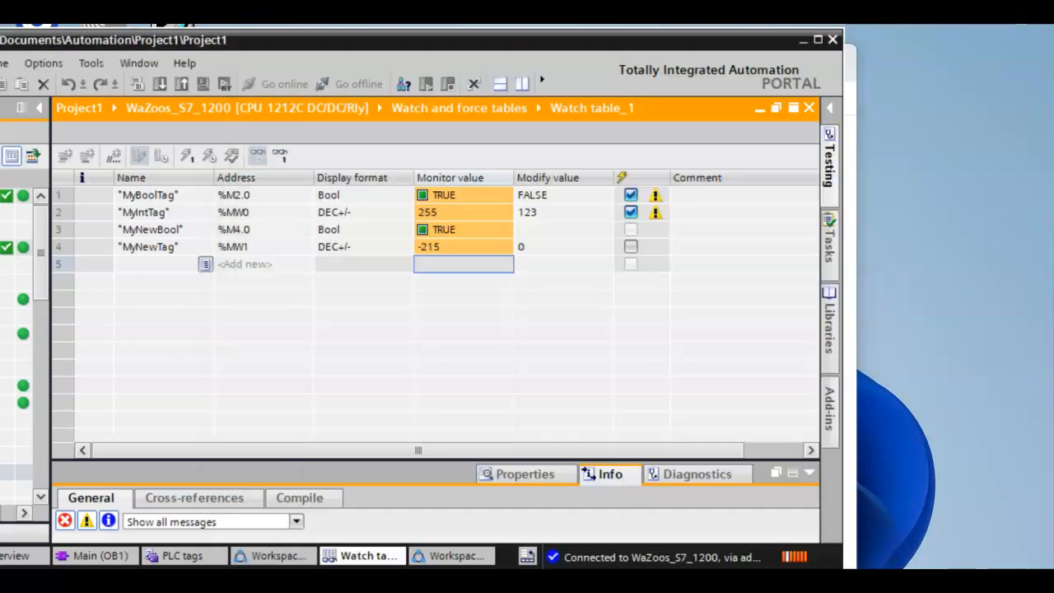
drag(375, 46, 510, 45)
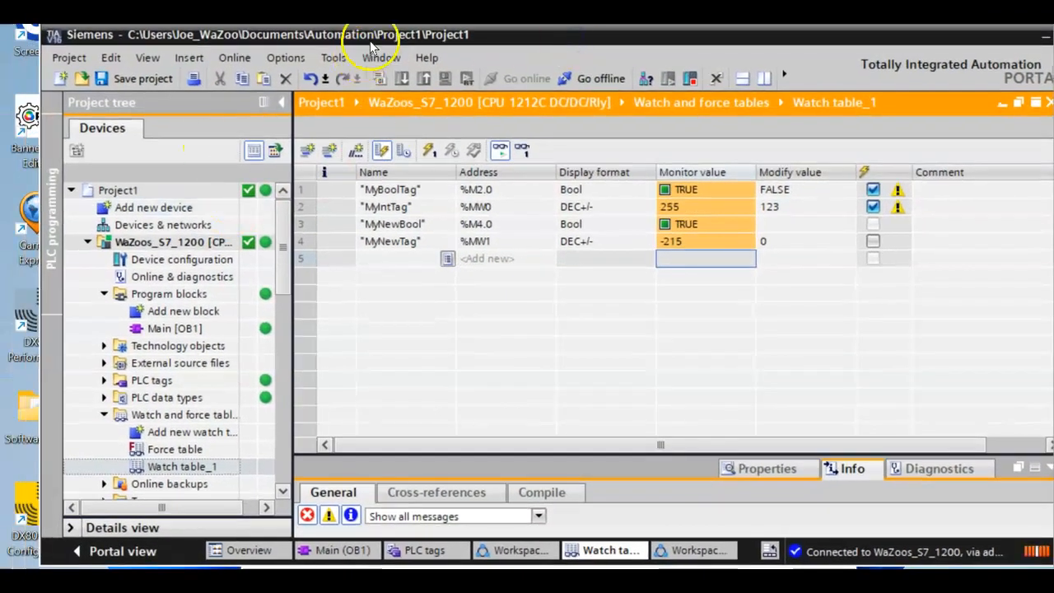
drag(365, 35, 323, 33)
Examine the WaZoos_S7_1200 device commands and locate the Version control interface workspaces in the project tree
click(120, 241)
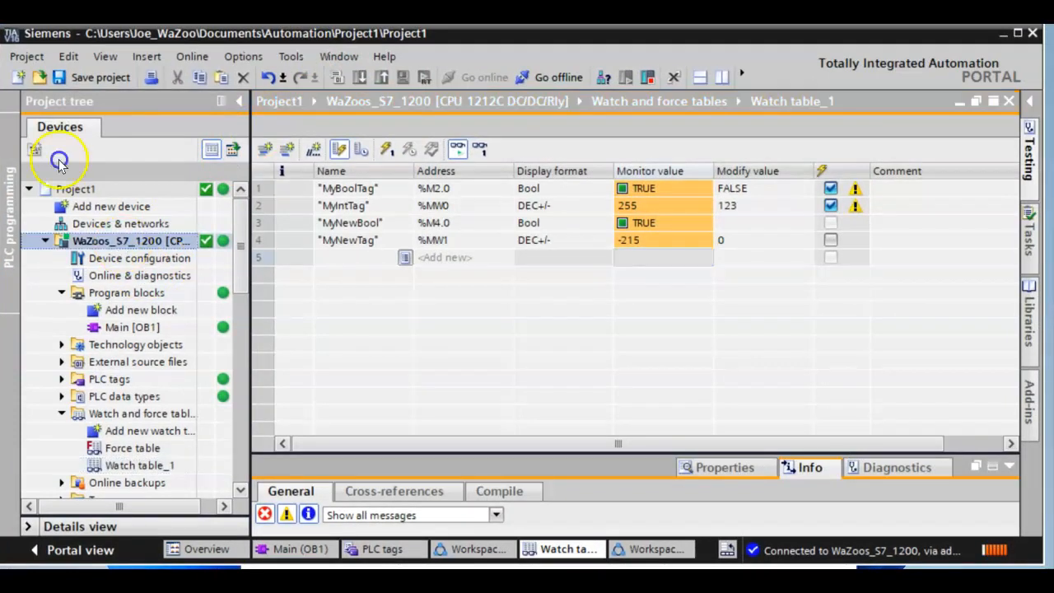
right_click(134, 243)
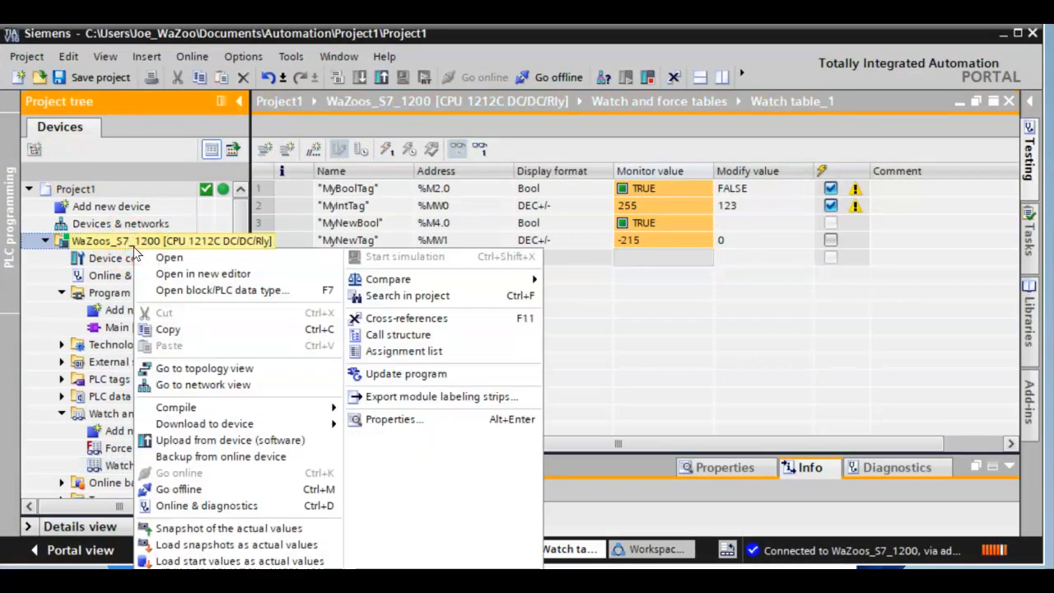
click(635, 346)
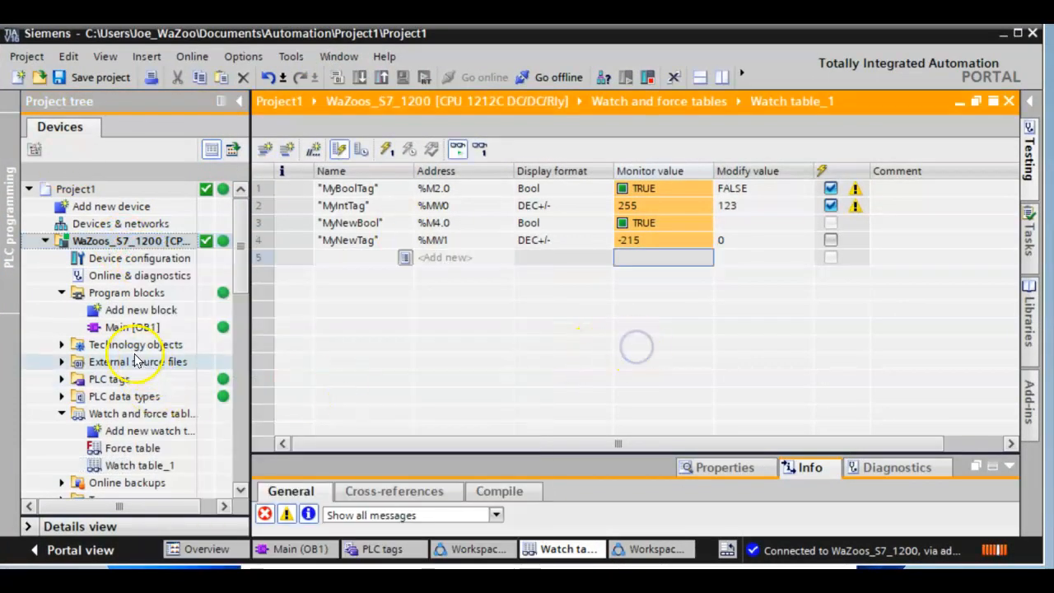
drag(235, 266, 235, 349)
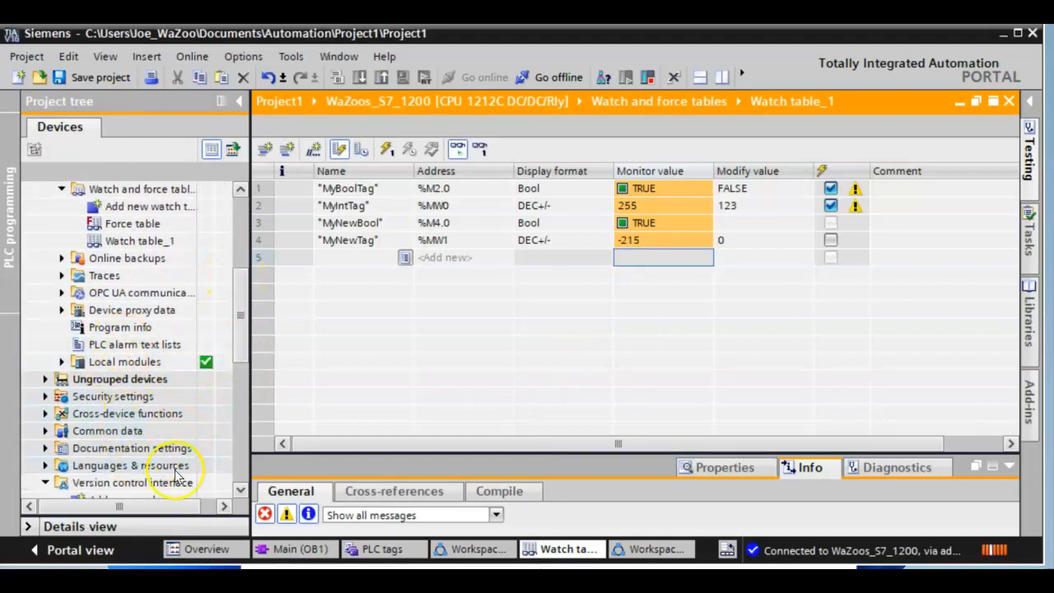
drag(240, 310, 240, 347)
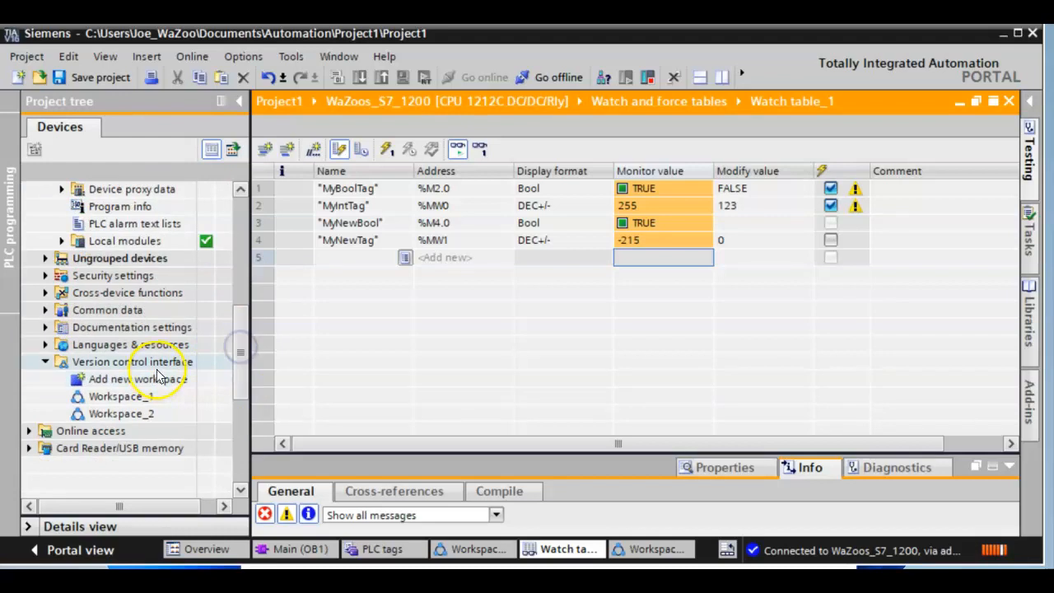